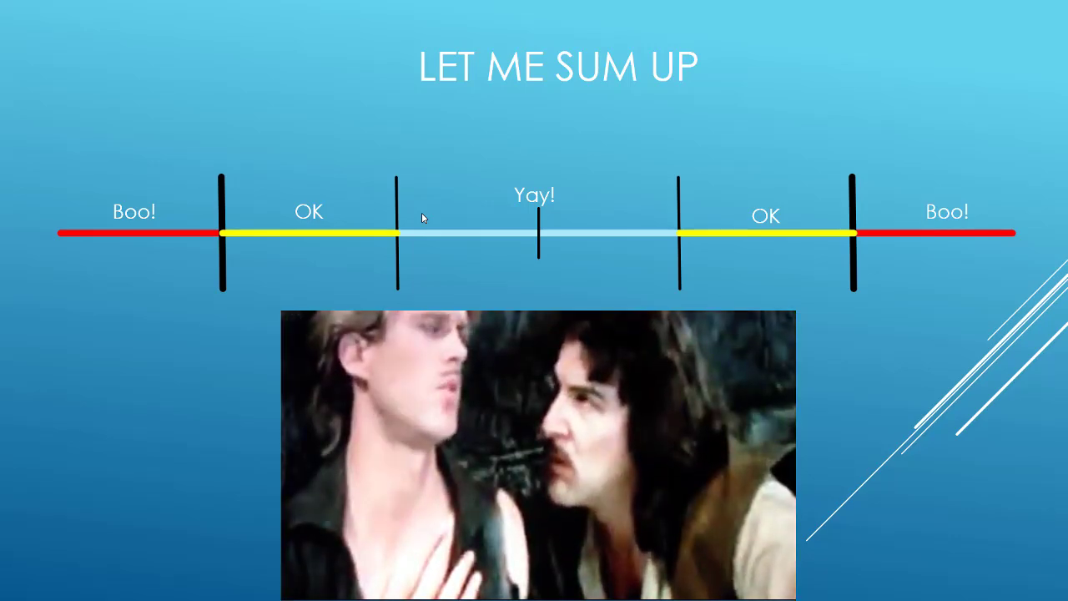
End the PowerPoint slideshow and return to the A4Starter.xlsx workbook in Excel.
key(Escape)
key(alt+Tab)
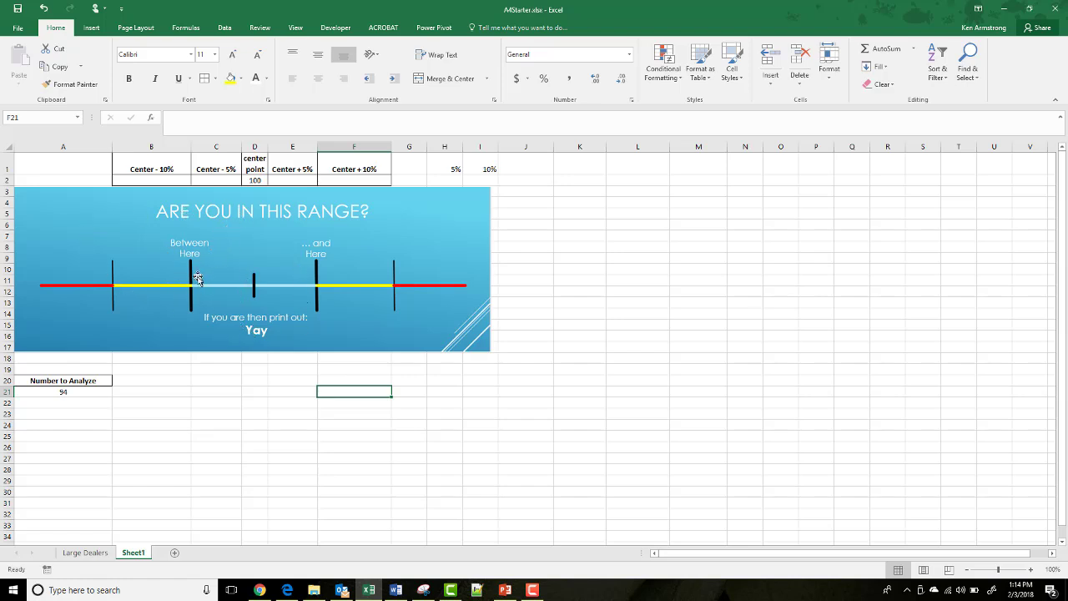
Change the Number to Analyze in A21 from 94 to 100.
click(257, 179)
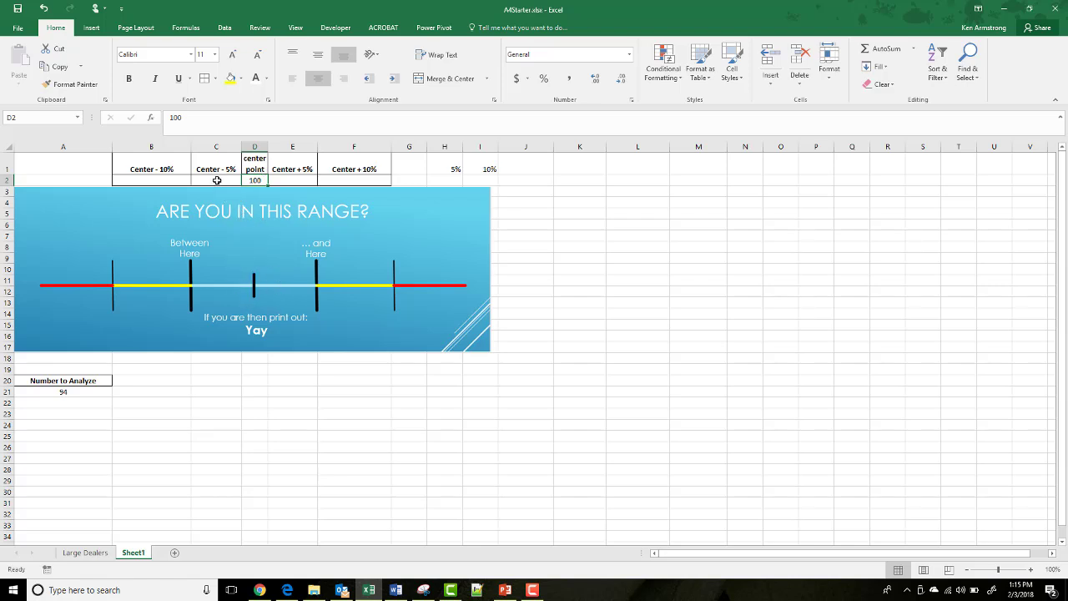
click(272, 179)
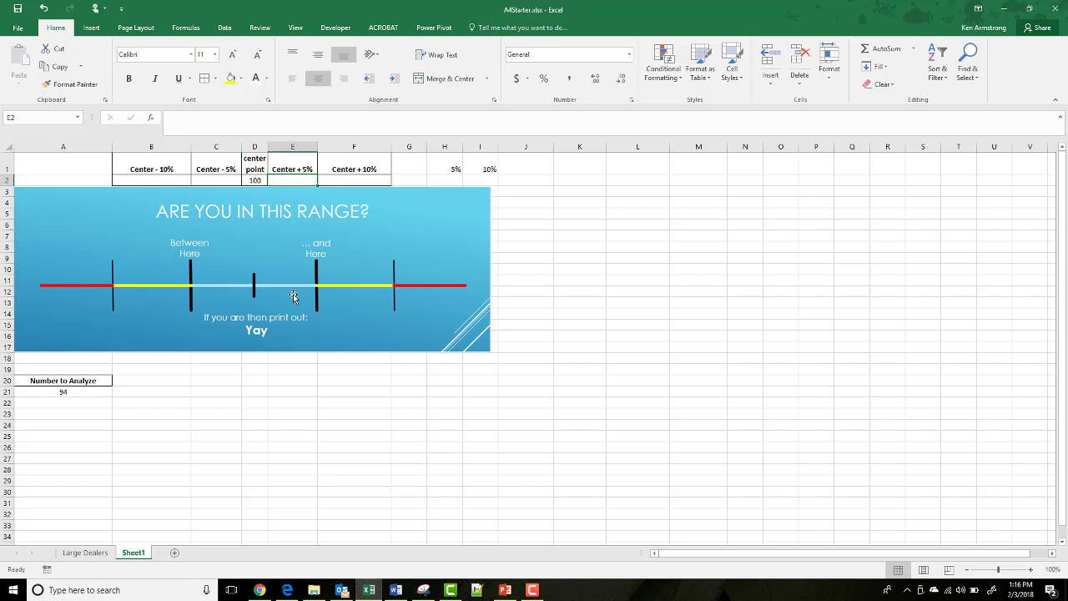
click(89, 391)
text(100)
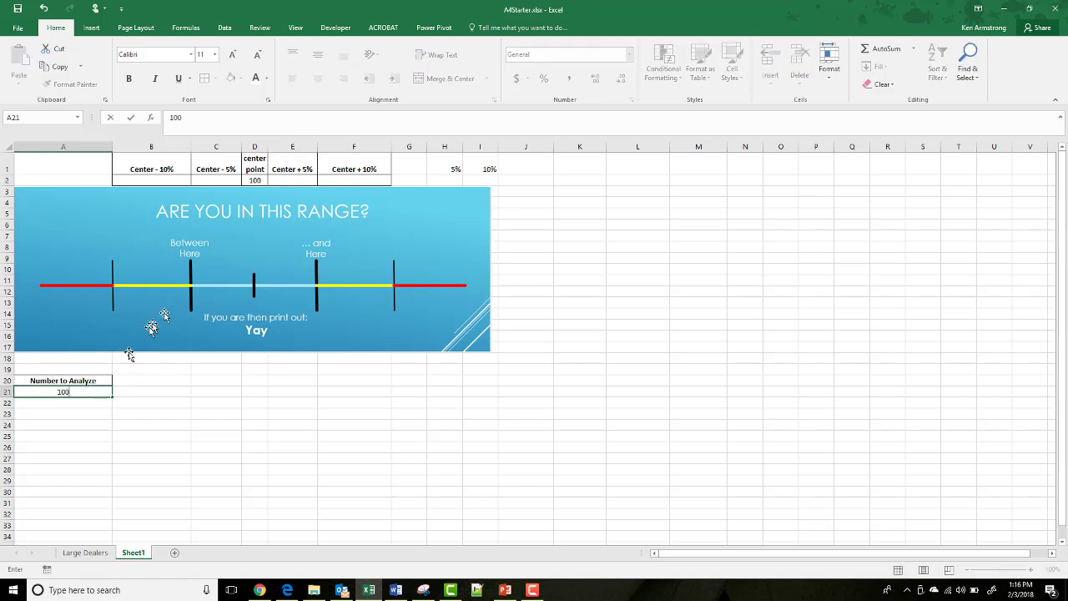
key(Return)
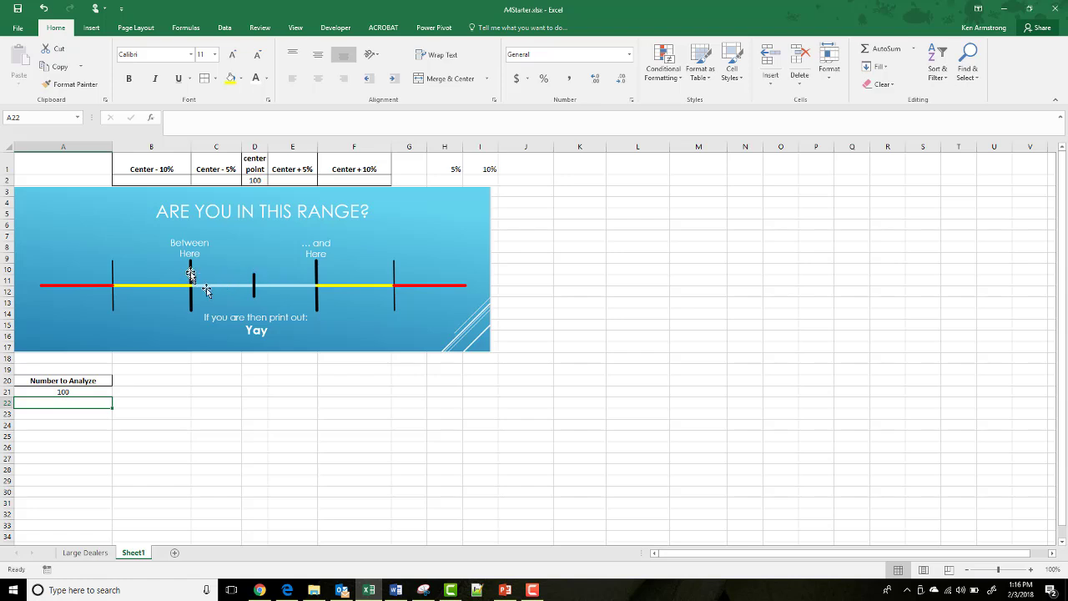
Begin C2's Center - 5% formula with =D2.
click(216, 181)
text(=)
click(254, 180)
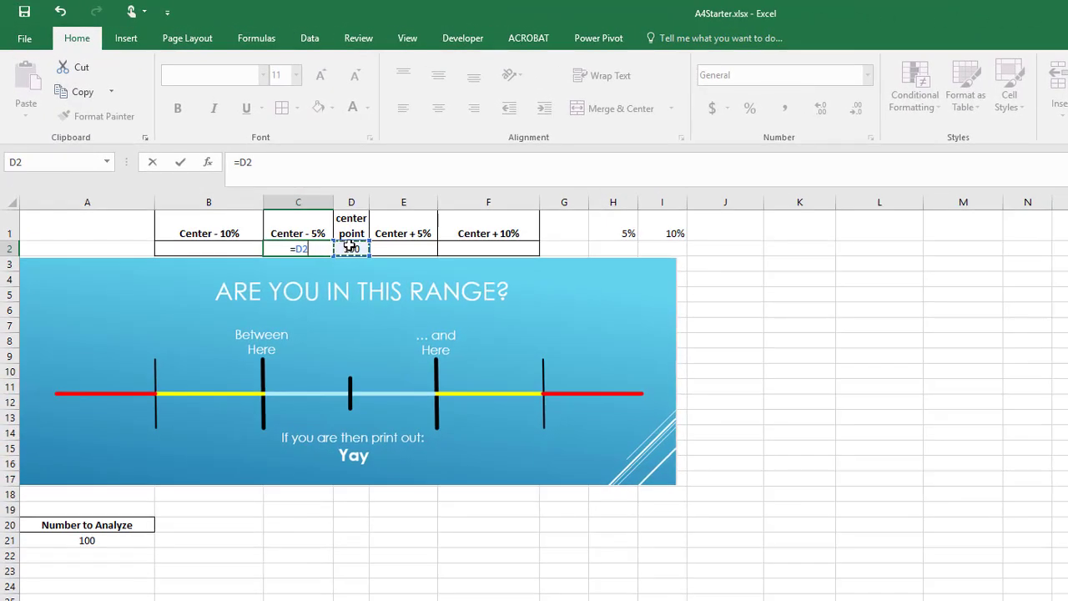
Complete C2 as =D2-(D2*H1), giving 95.
text(-()
click(354, 248)
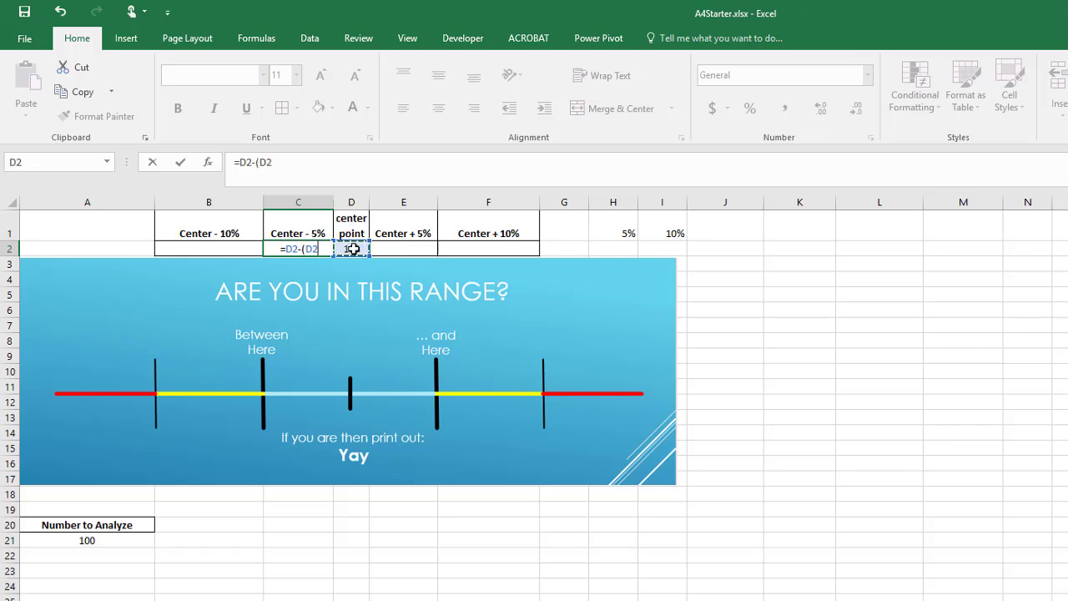
text(*)
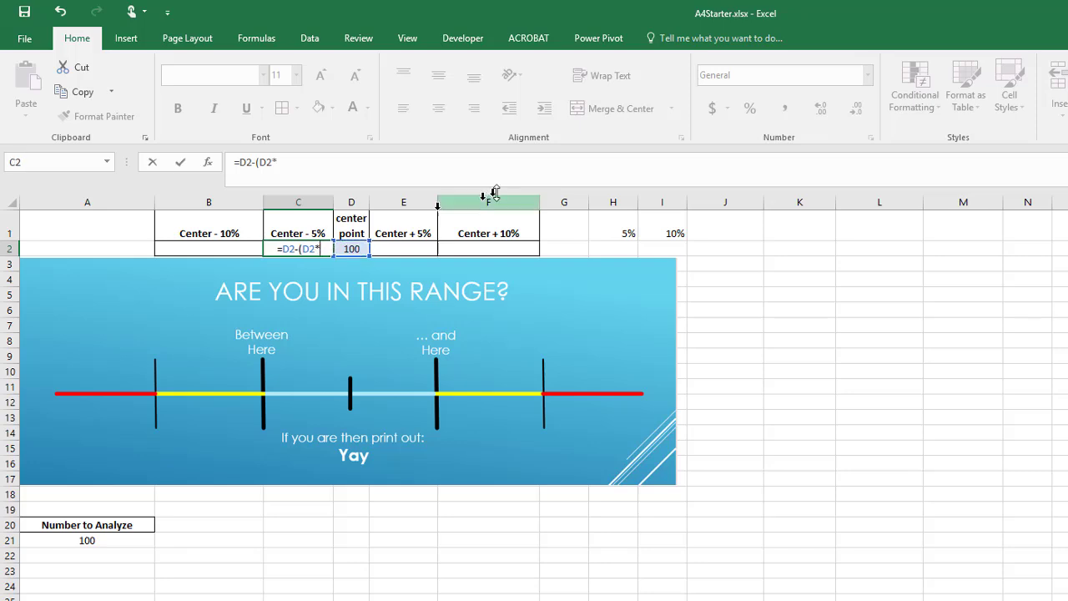
click(624, 231)
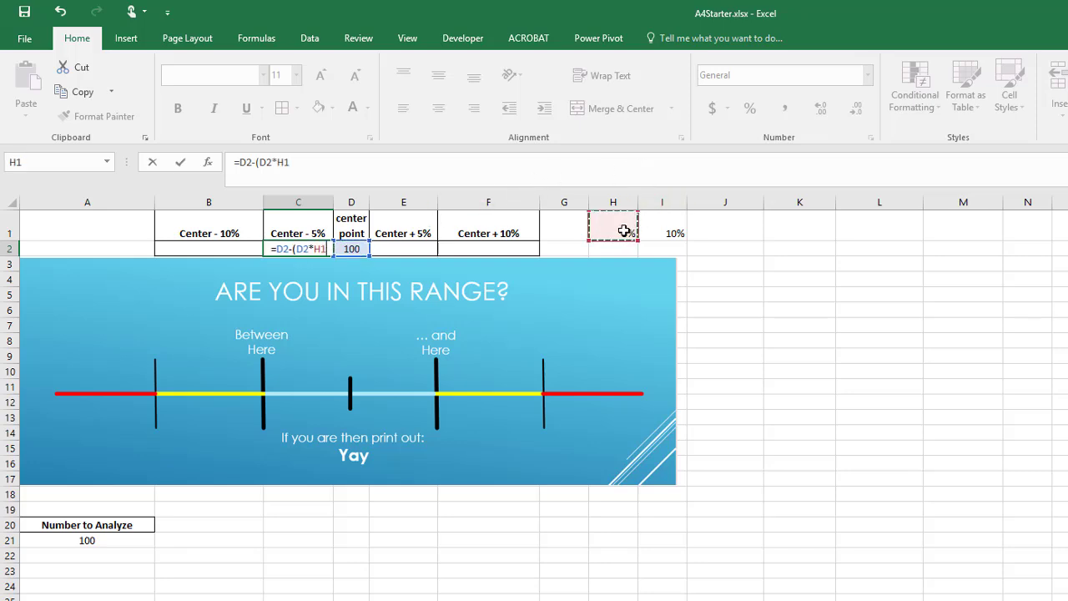
click(299, 165)
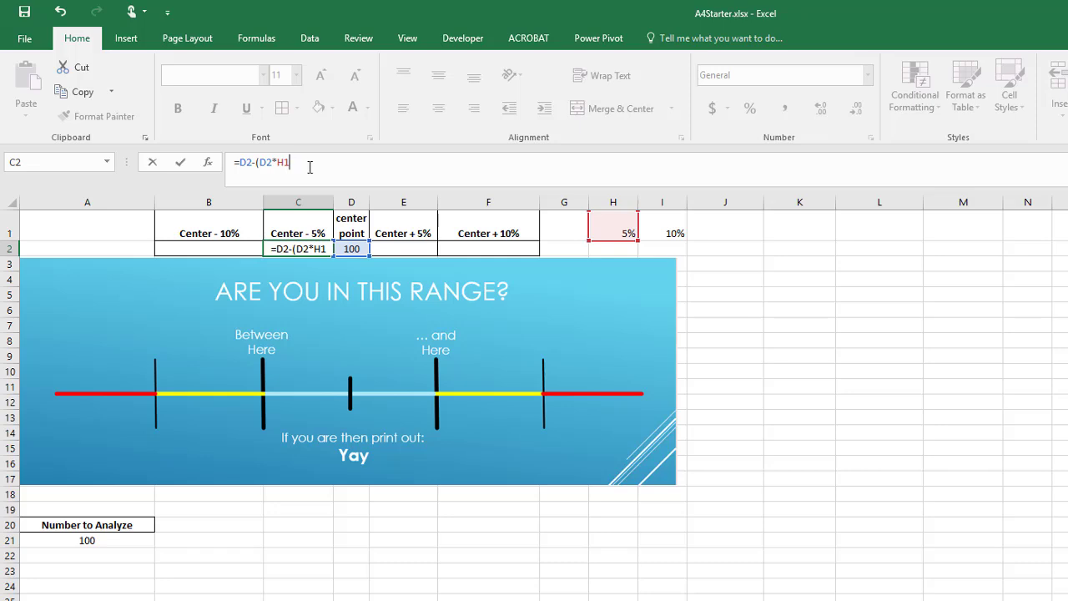
text())
key(Return)
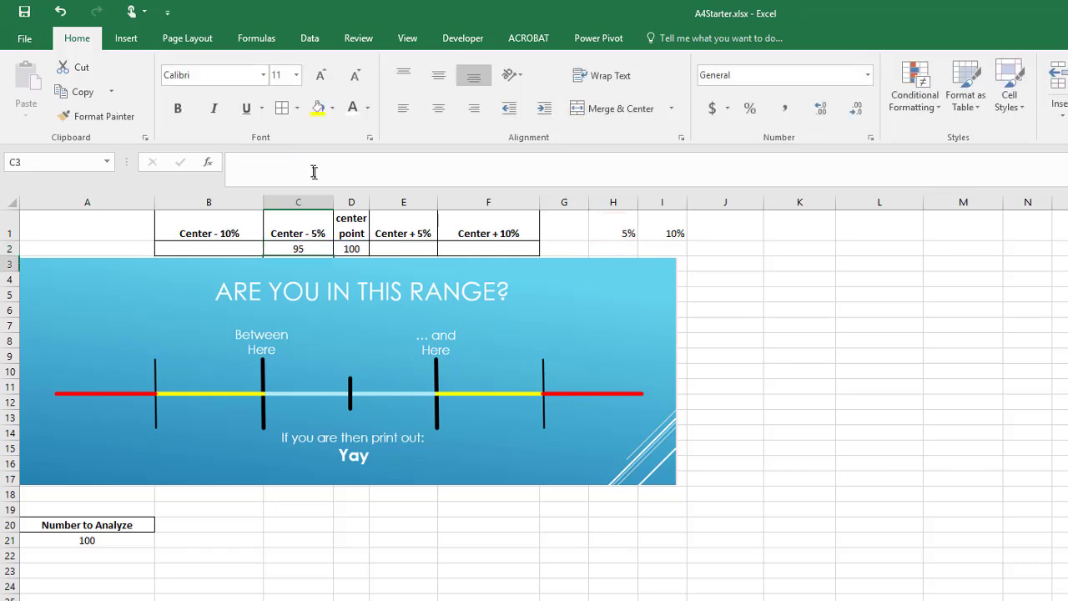
click(321, 248)
Enter =D2+(D2*H1) in E2 so Center + 5% shows 105.
click(408, 249)
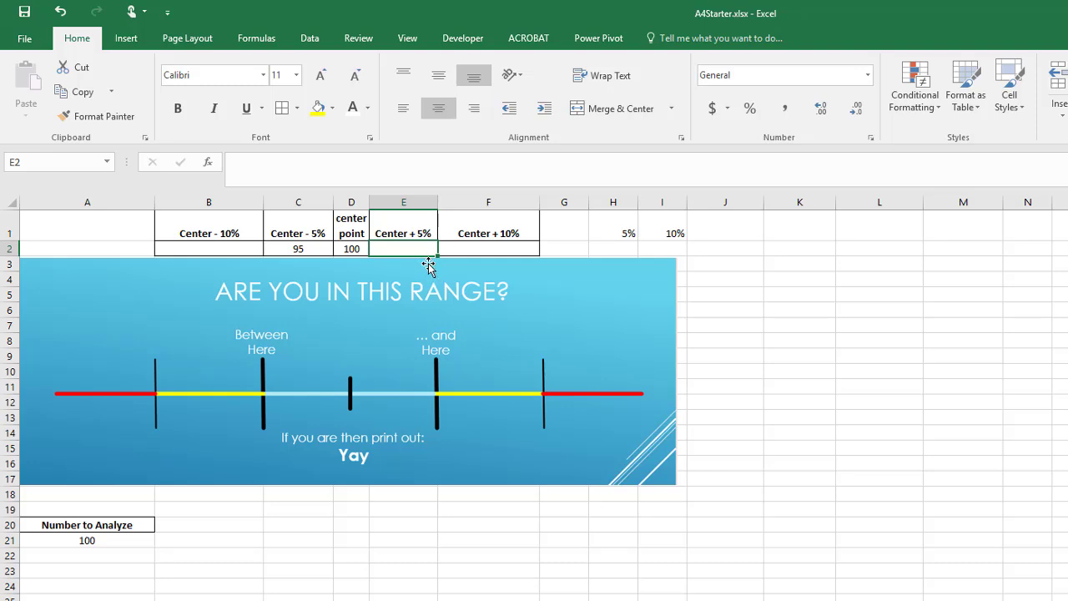
text(=)
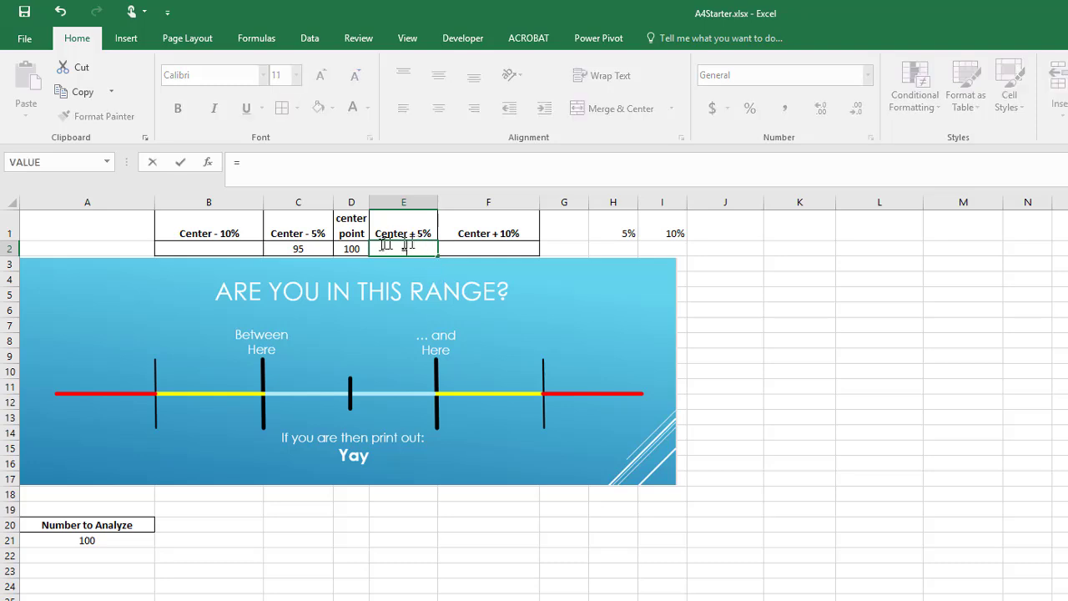
click(351, 248)
text(+)
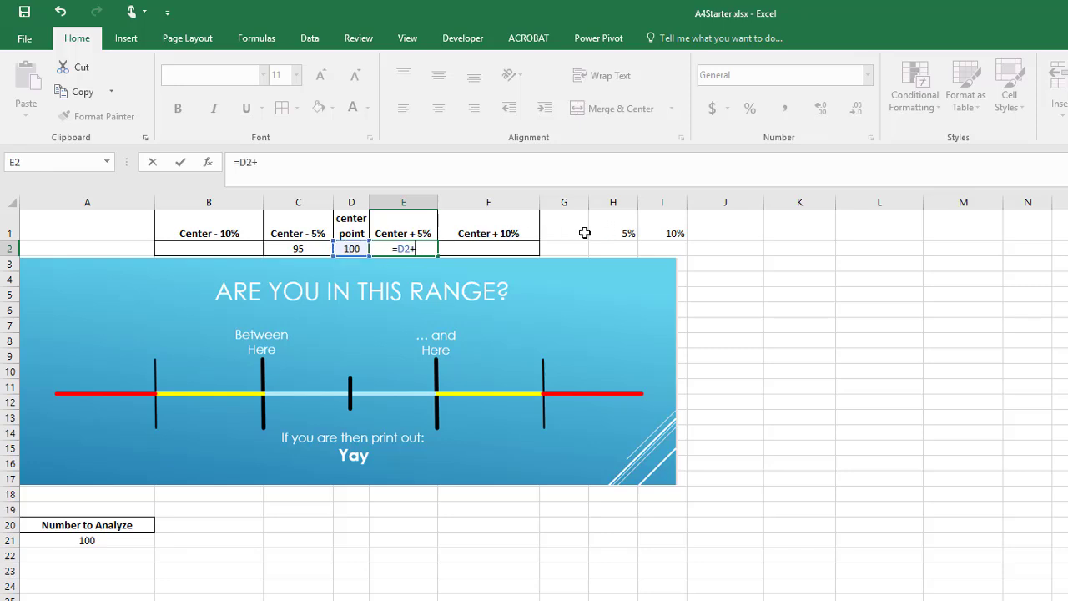
text(()
click(353, 249)
text(*)
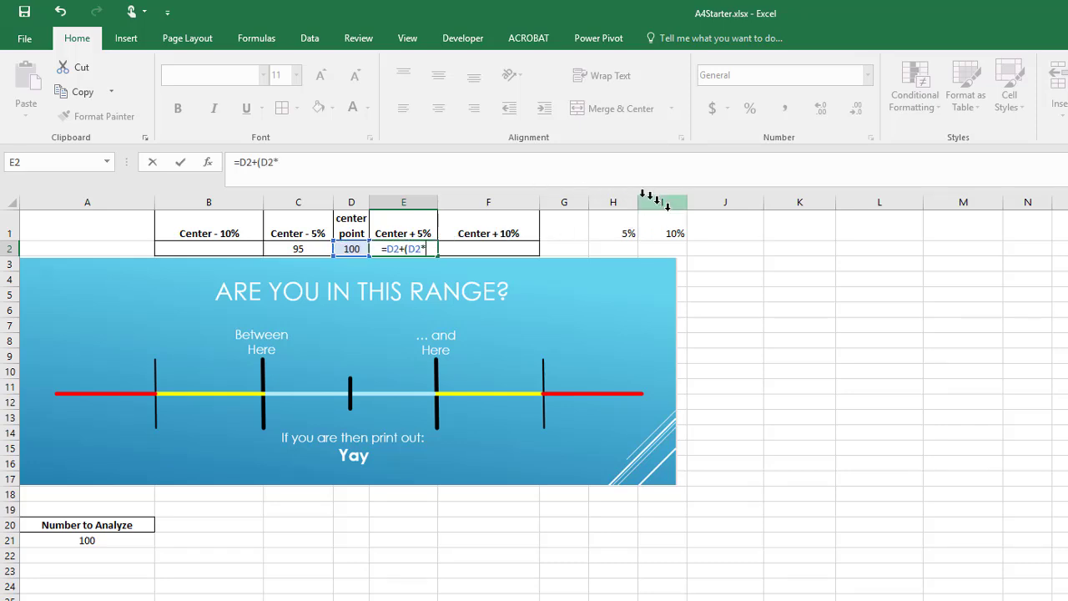
click(615, 227)
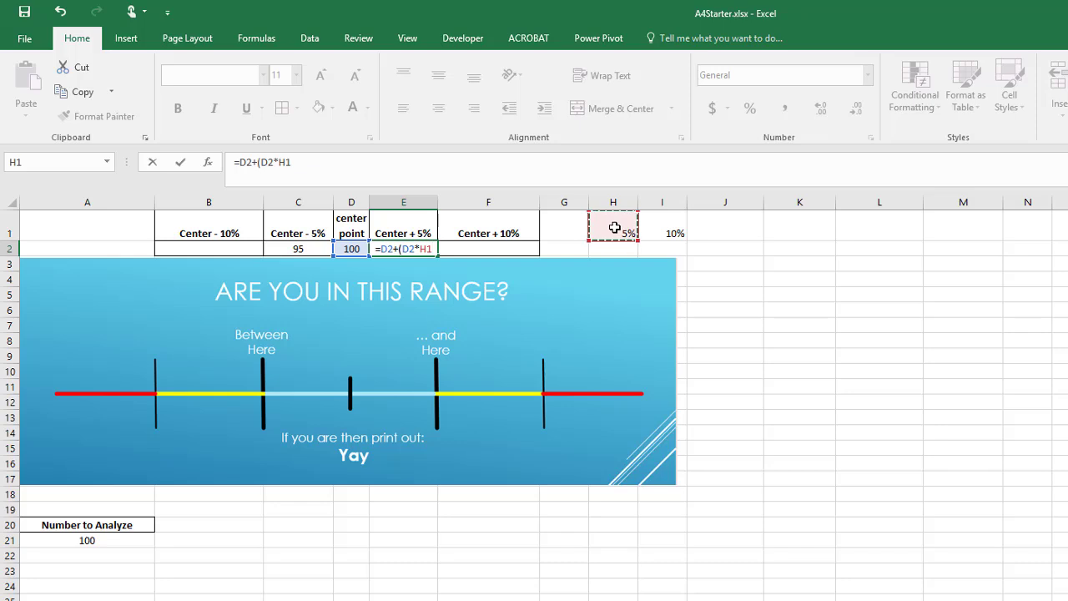
text())
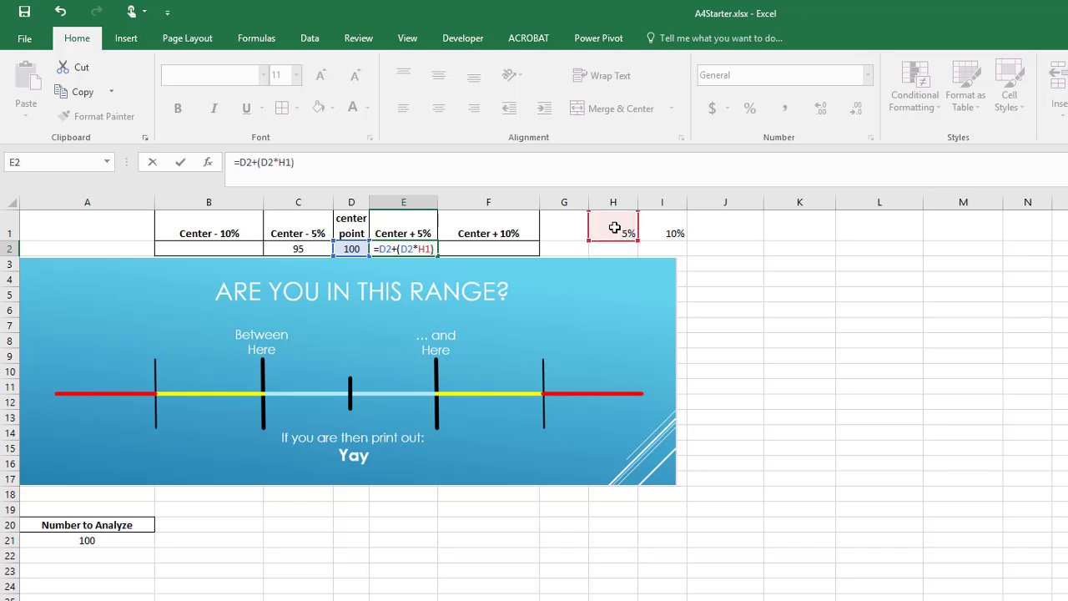
key(Return)
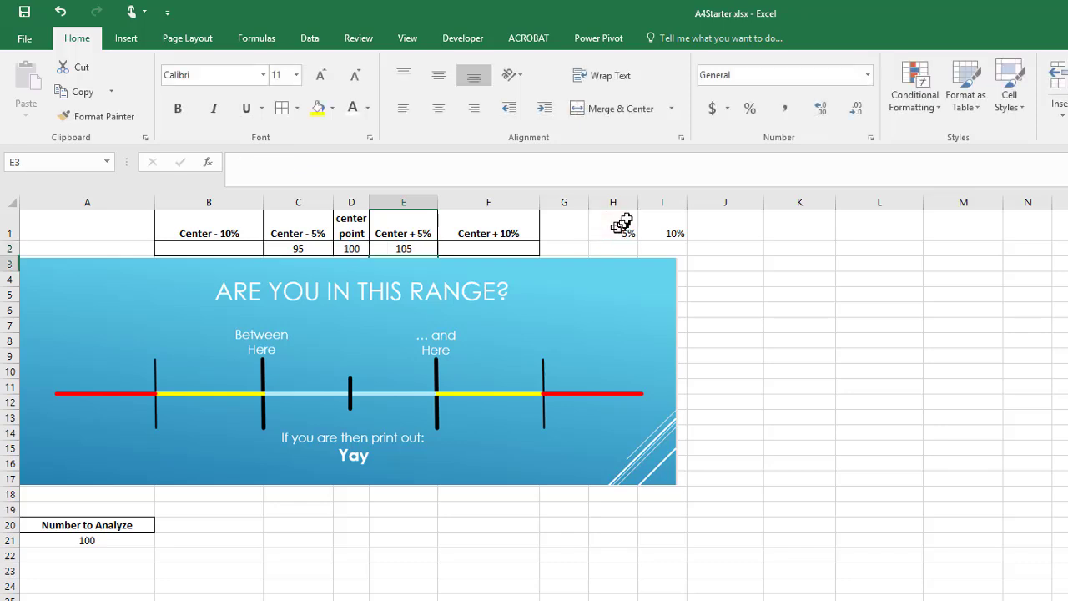
click(231, 250)
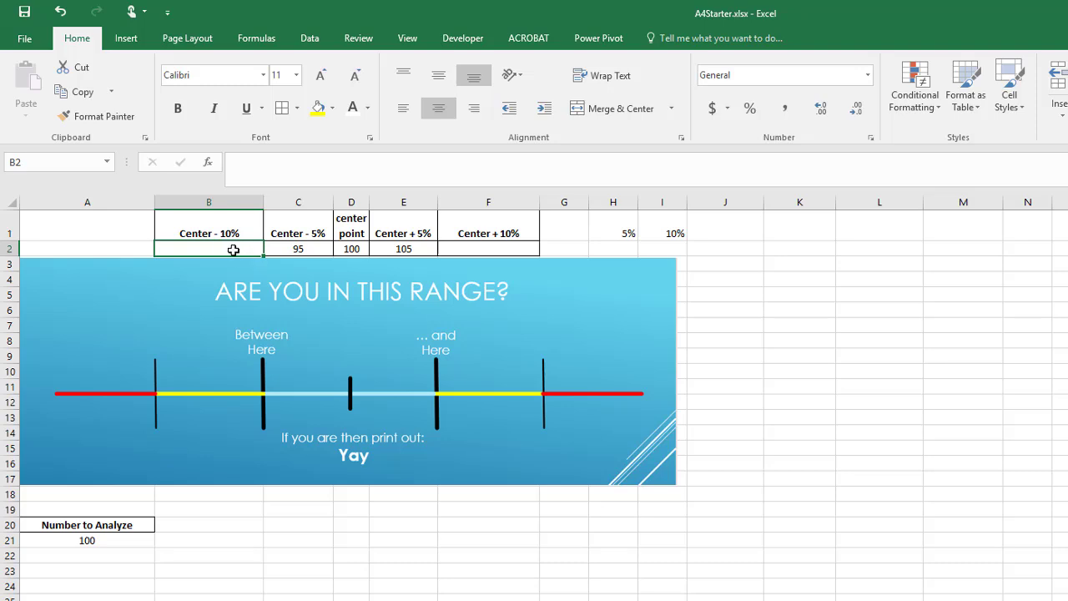
Enter =D2-D2*I1 in B2 so Center - 10% shows 90.
text(=)
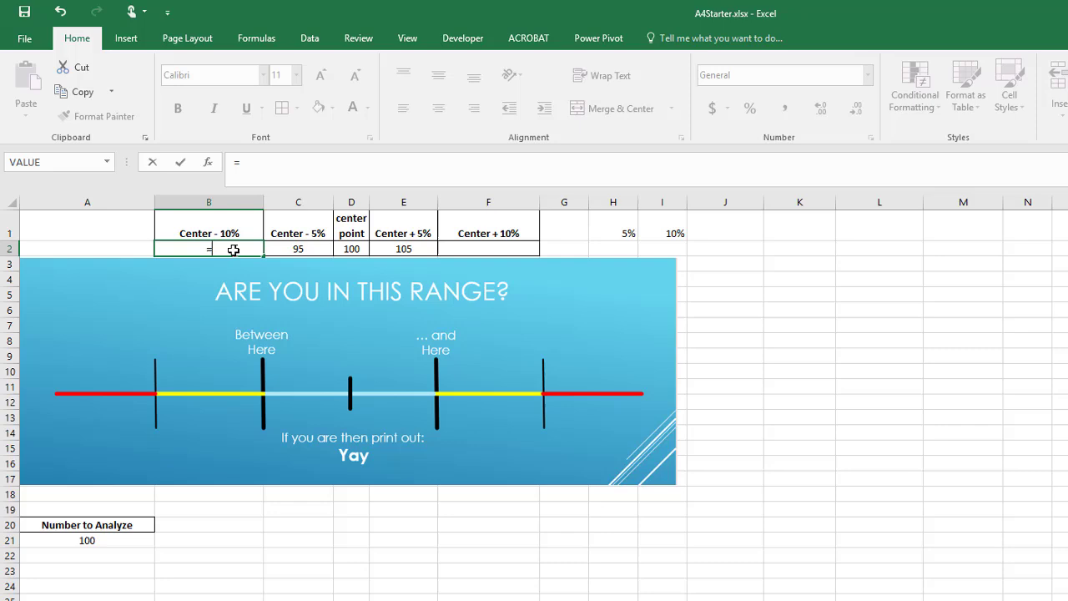
click(352, 248)
text(-)
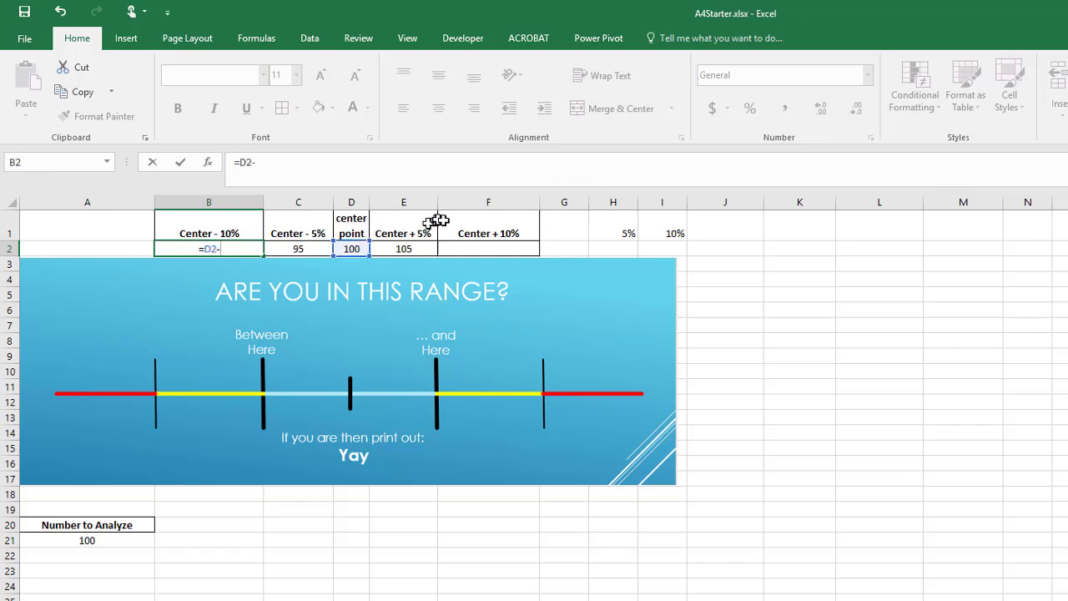
click(357, 248)
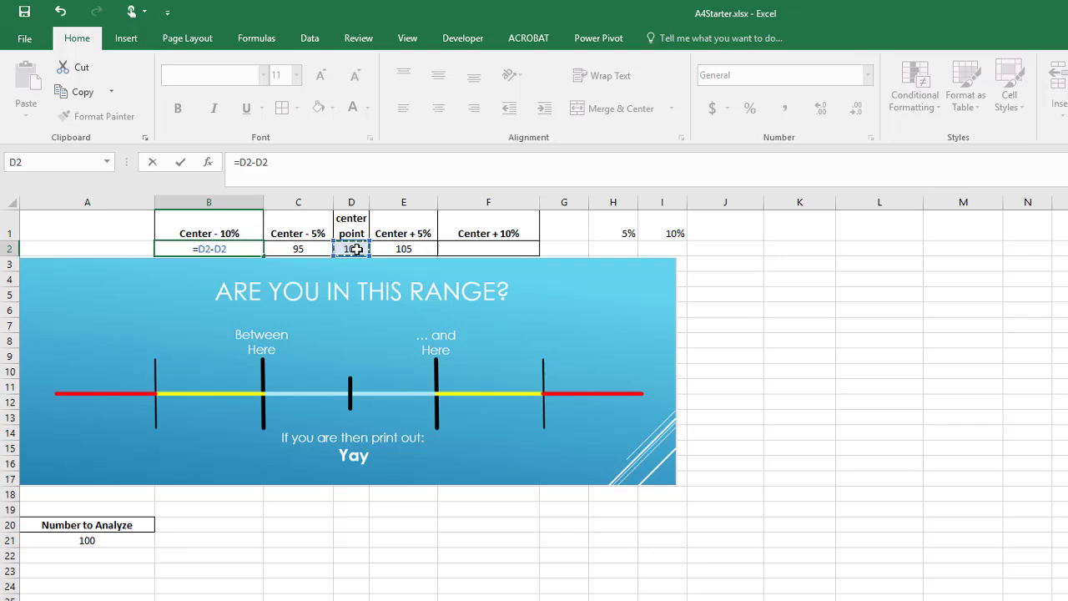
text(*)
click(665, 230)
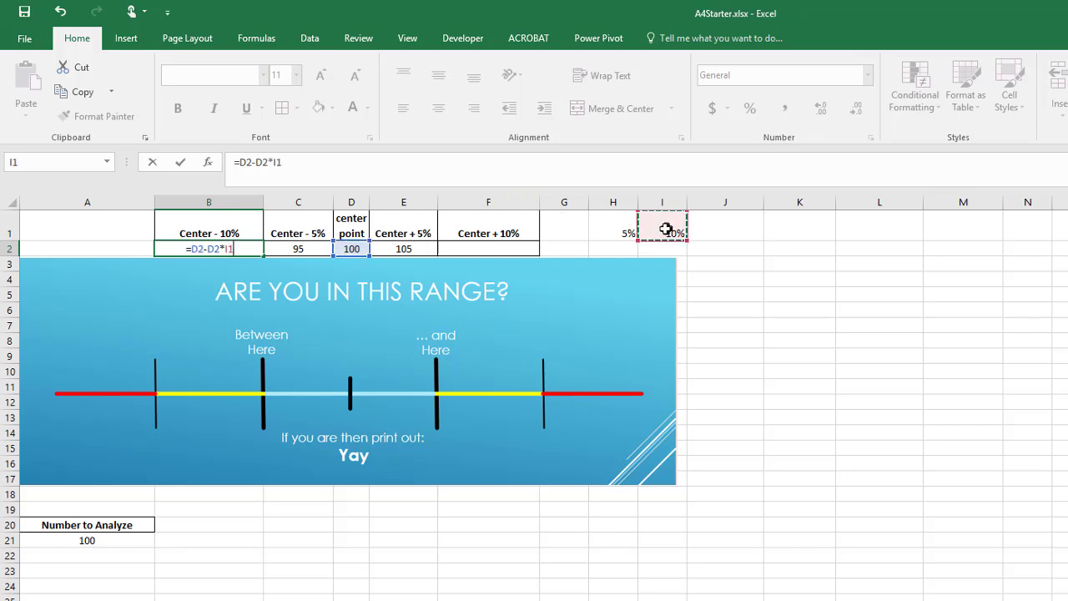
key(Return)
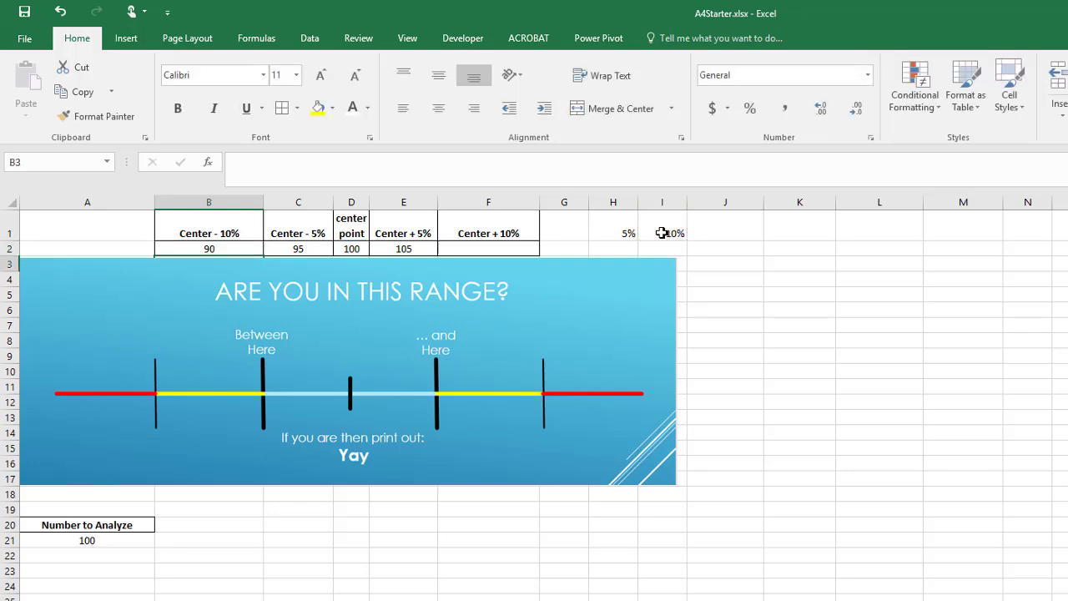
Build F2's =D2+D2*I1 formula, undo an accidental picture move, and select B2:F2.
click(499, 248)
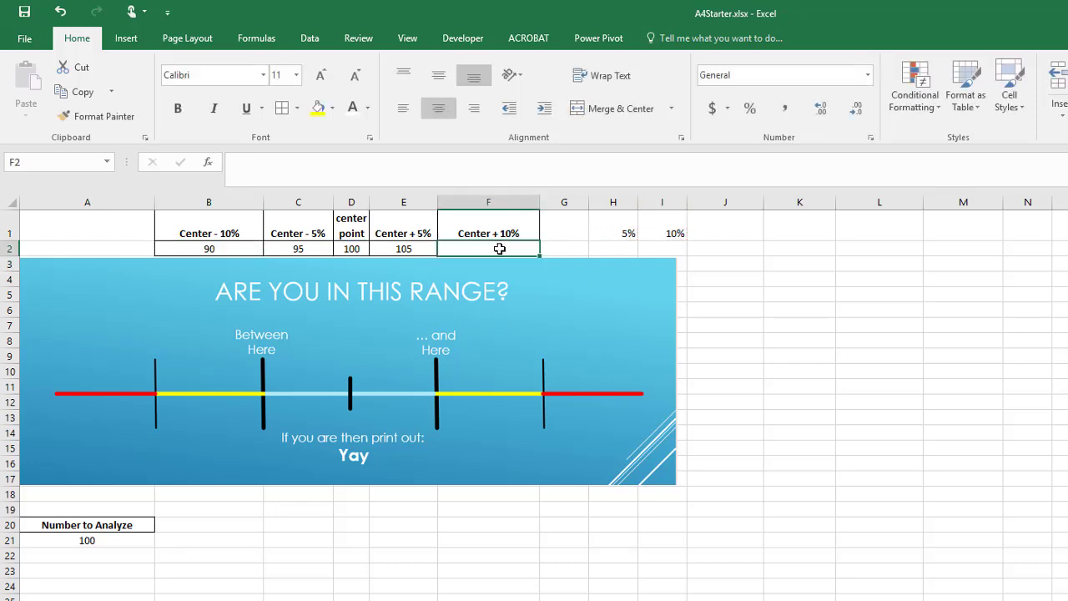
text(=)
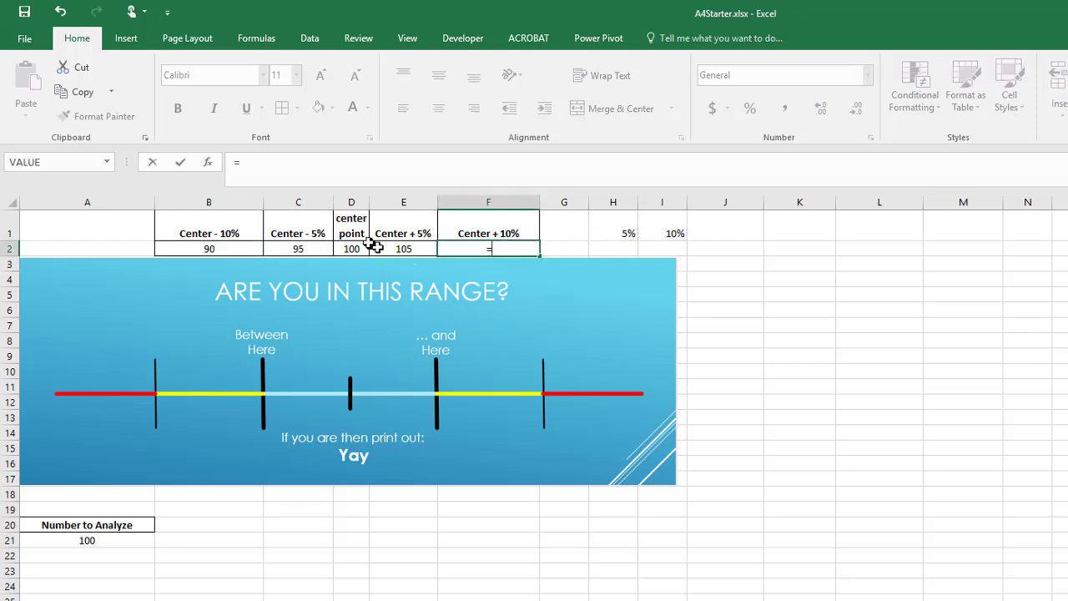
click(345, 249)
text(+)
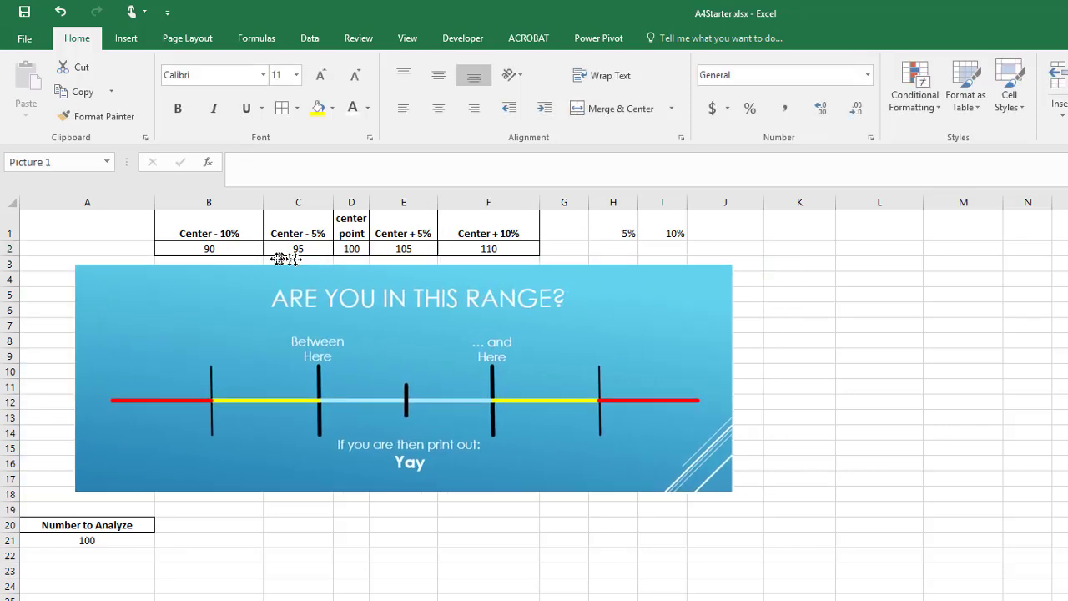
drag(281, 256, 275, 258)
key(ctrl+z)
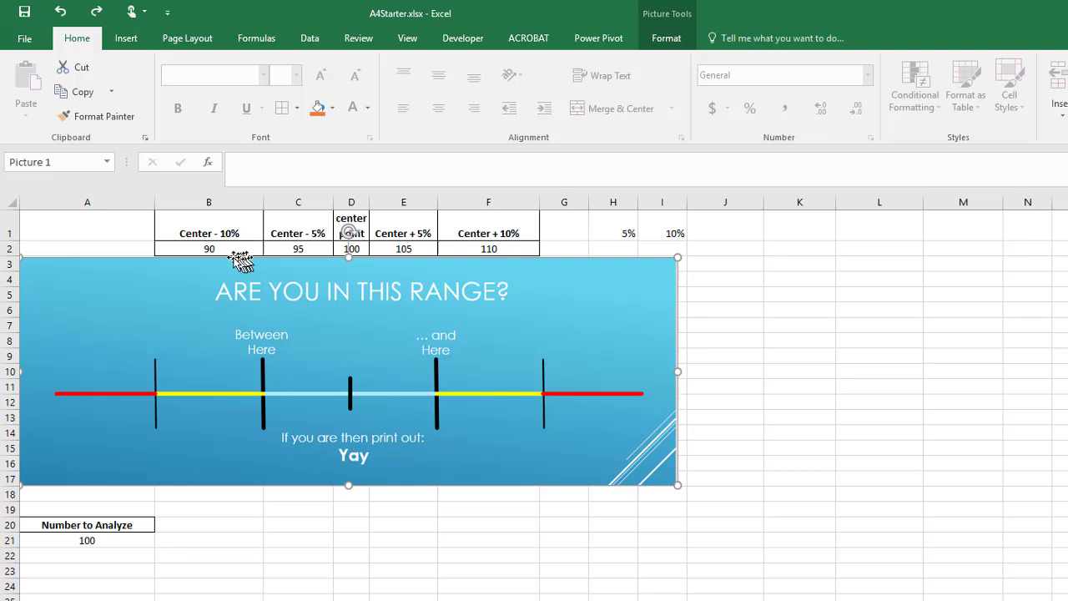
drag(221, 253, 482, 248)
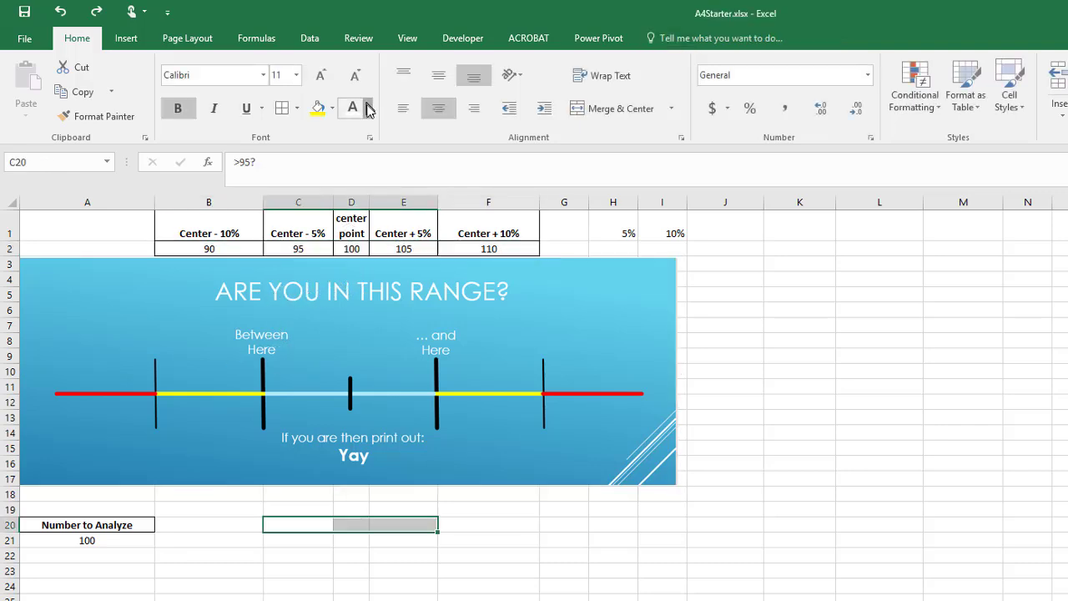
Make the label text black and enter =A21>=C2 in C21.
click(367, 108)
click(357, 168)
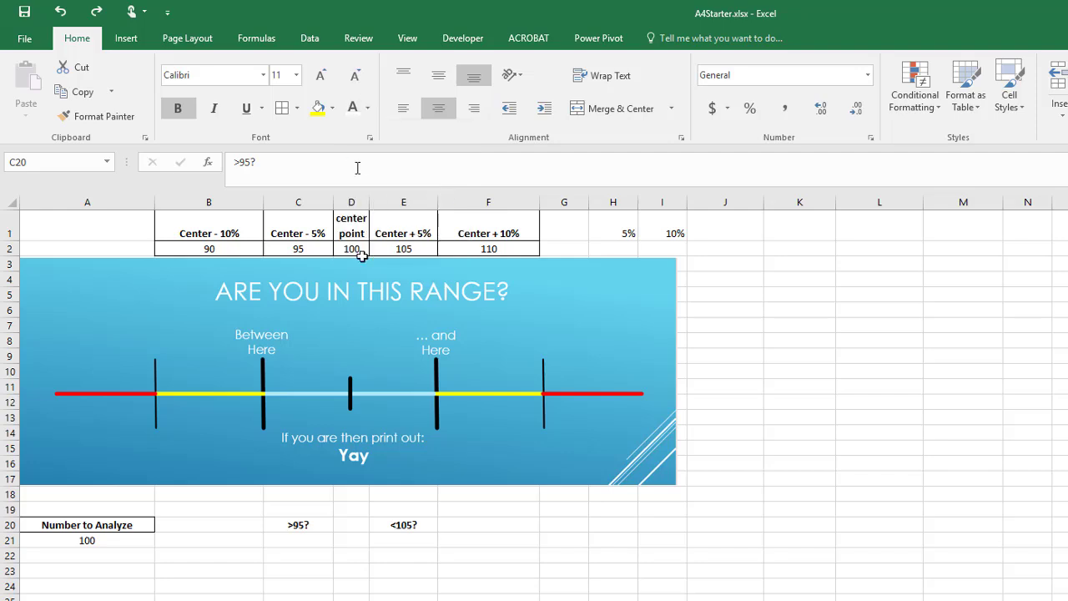
click(298, 523)
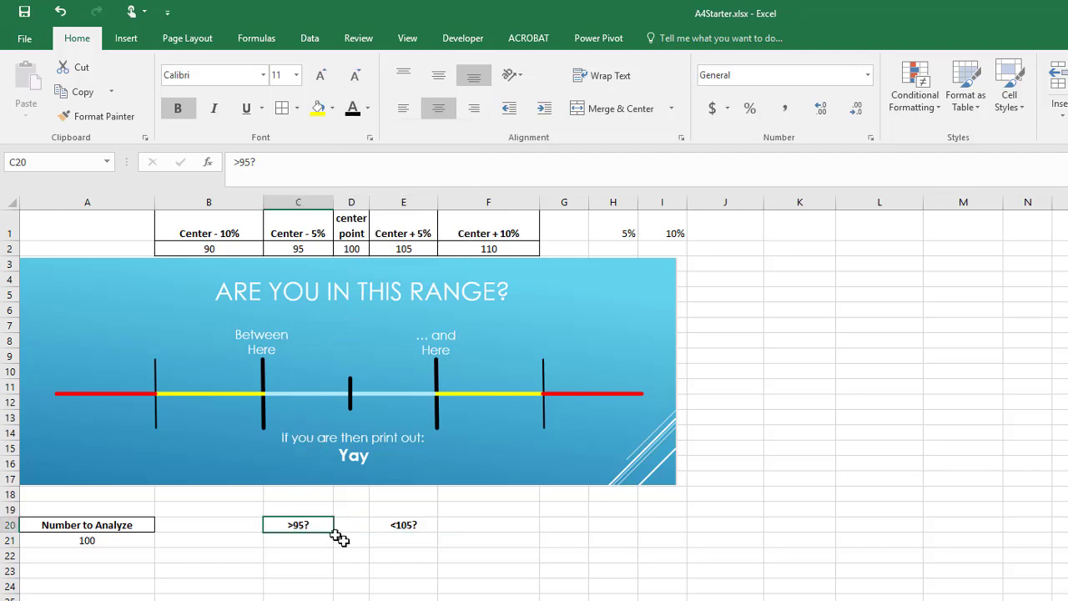
click(308, 542)
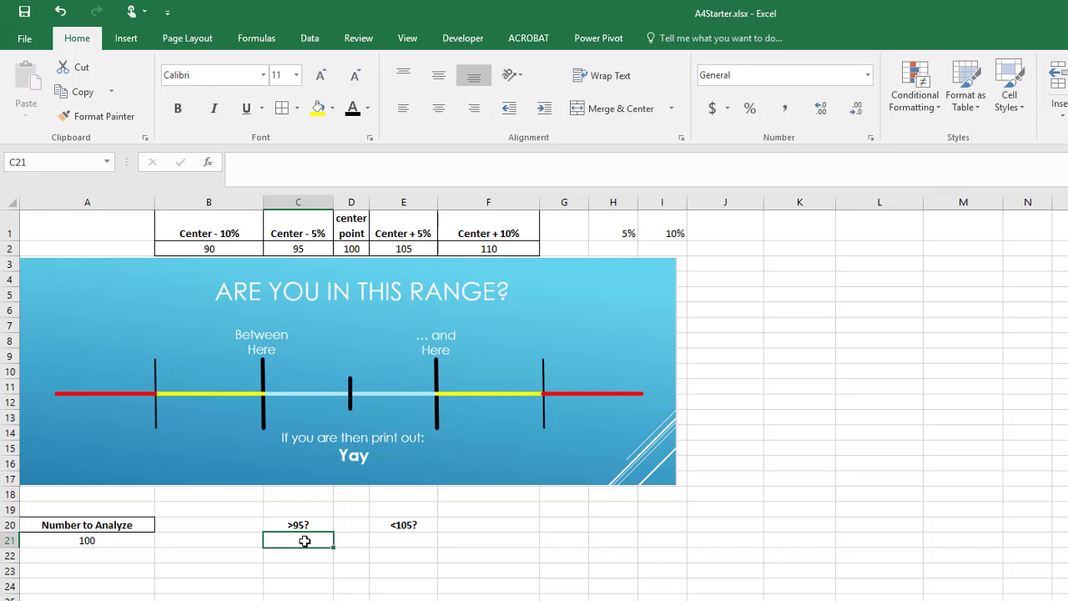
text(=)
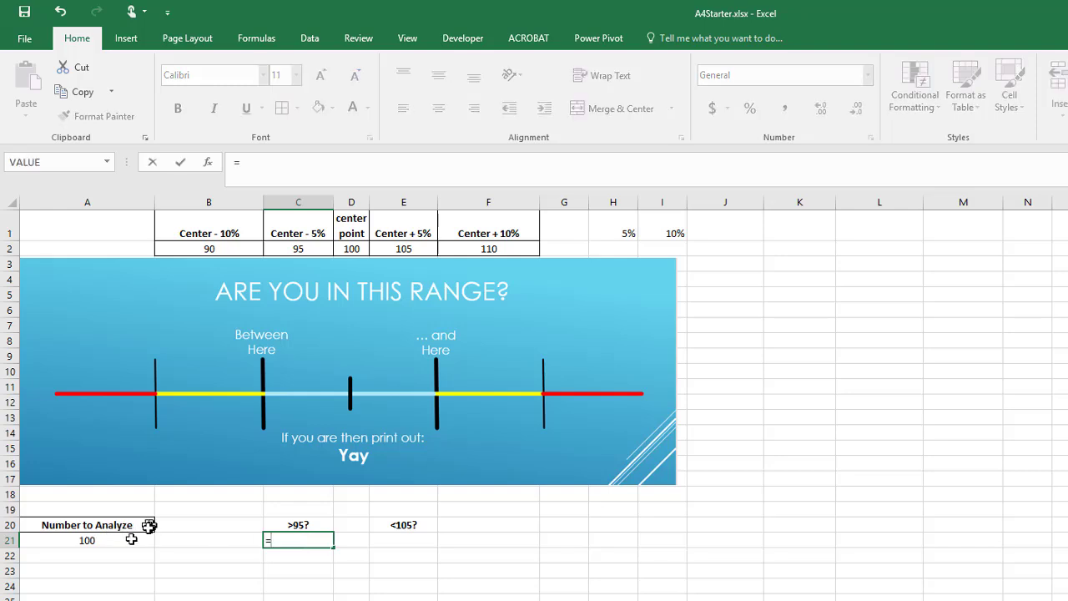
click(120, 542)
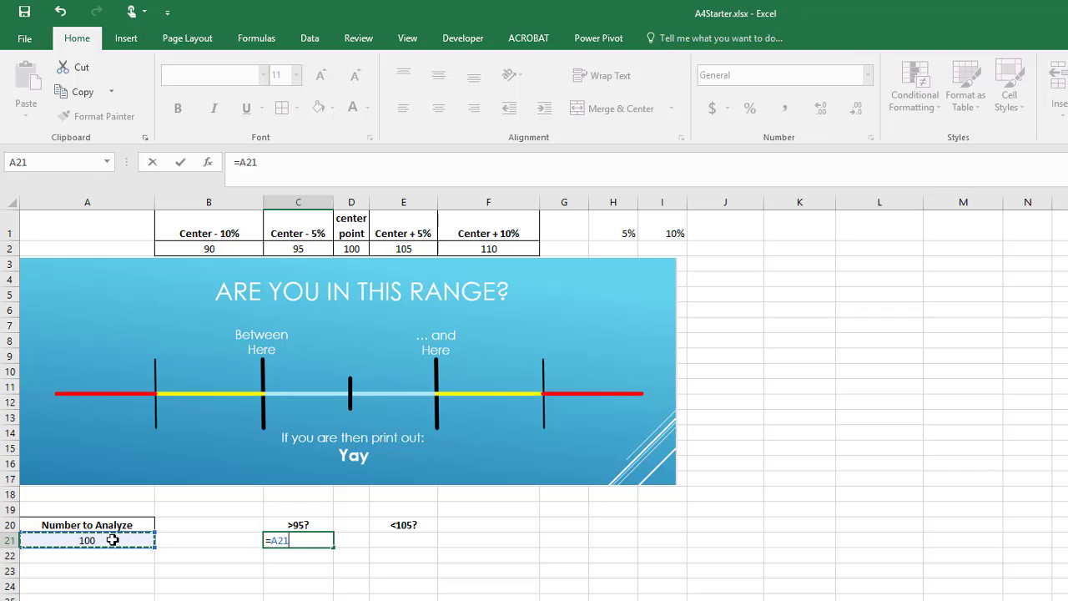
text(>=)
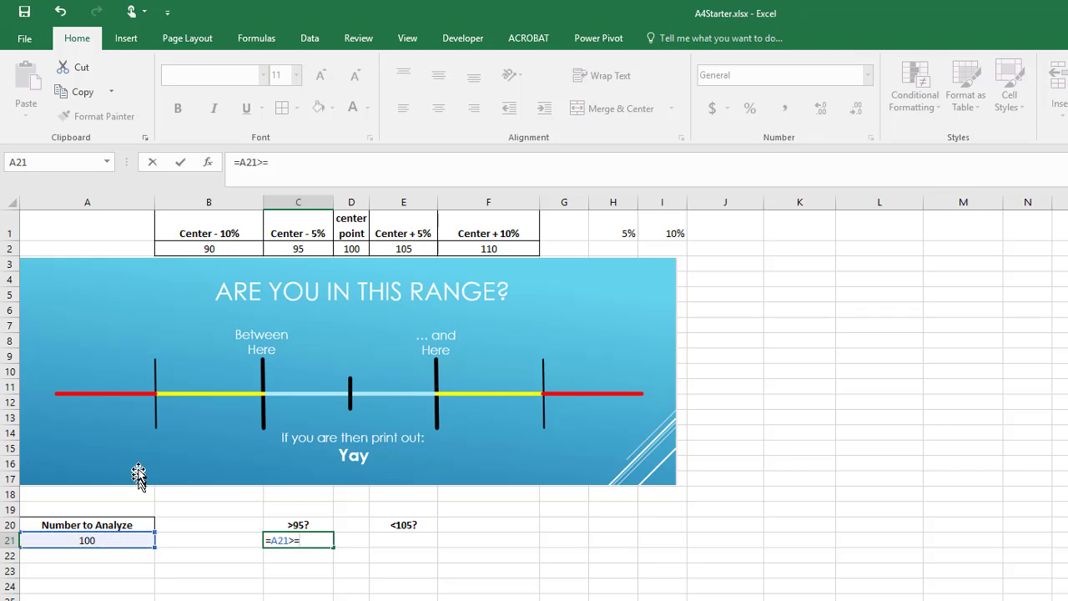
click(299, 247)
key(Return)
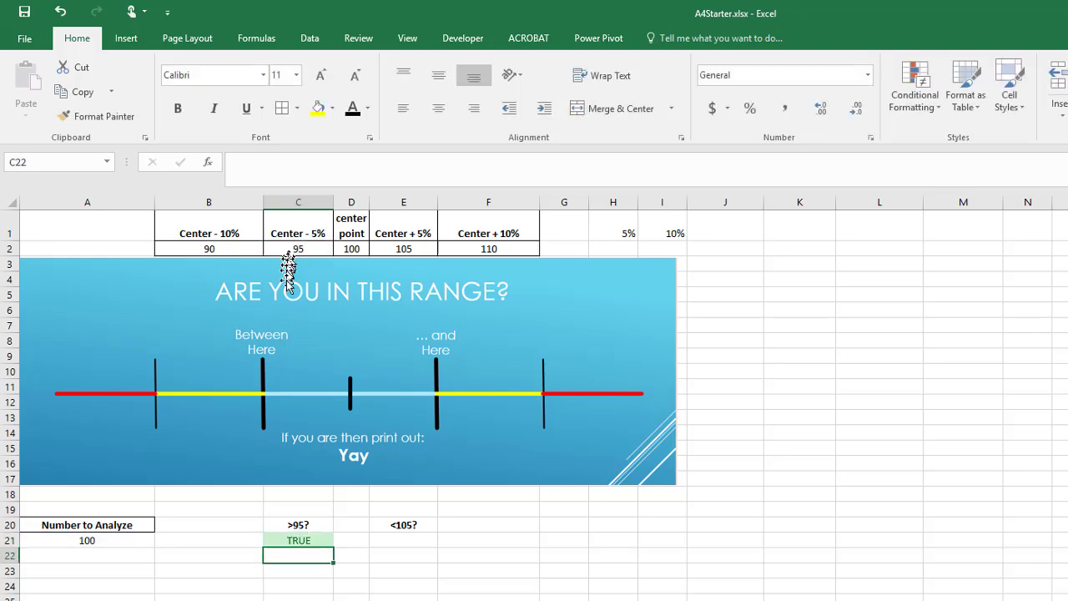
Relabel the C20 and E20 headings to >=95? and <=105?
click(279, 524)
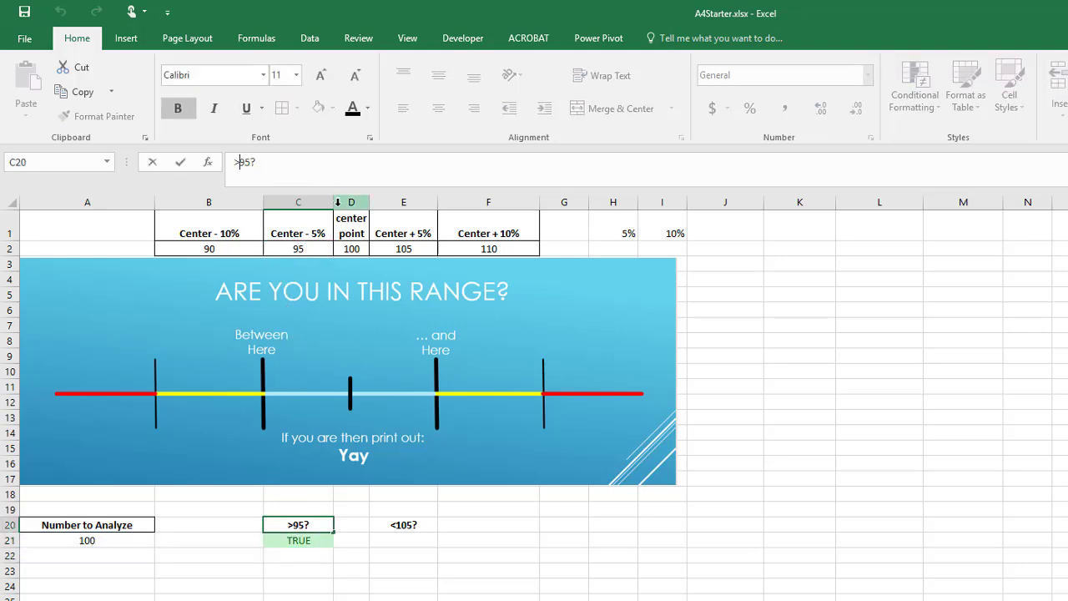
text(=)
key(Return)
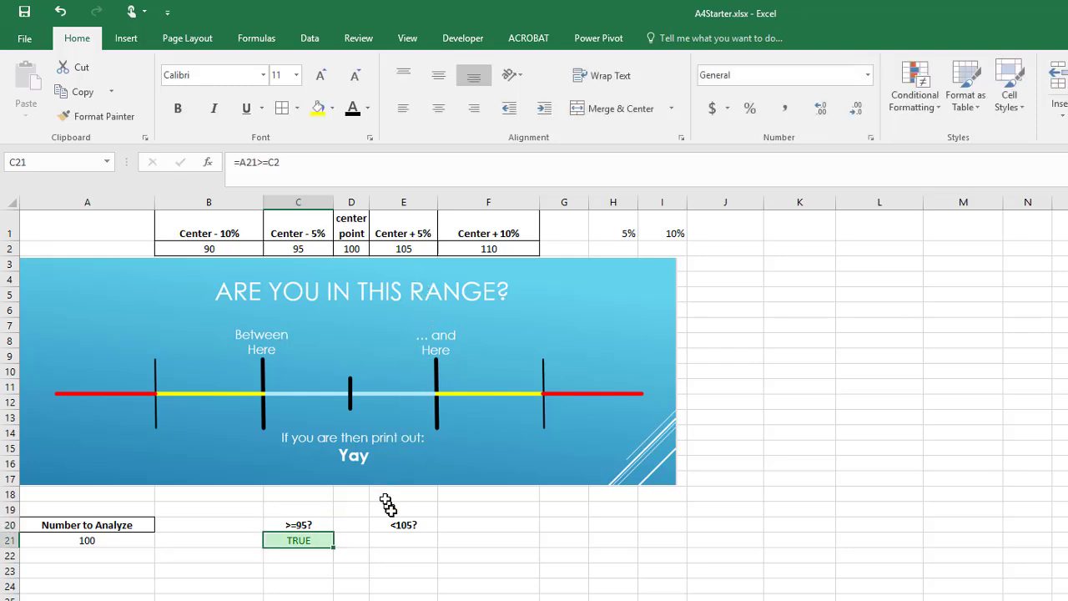
click(397, 526)
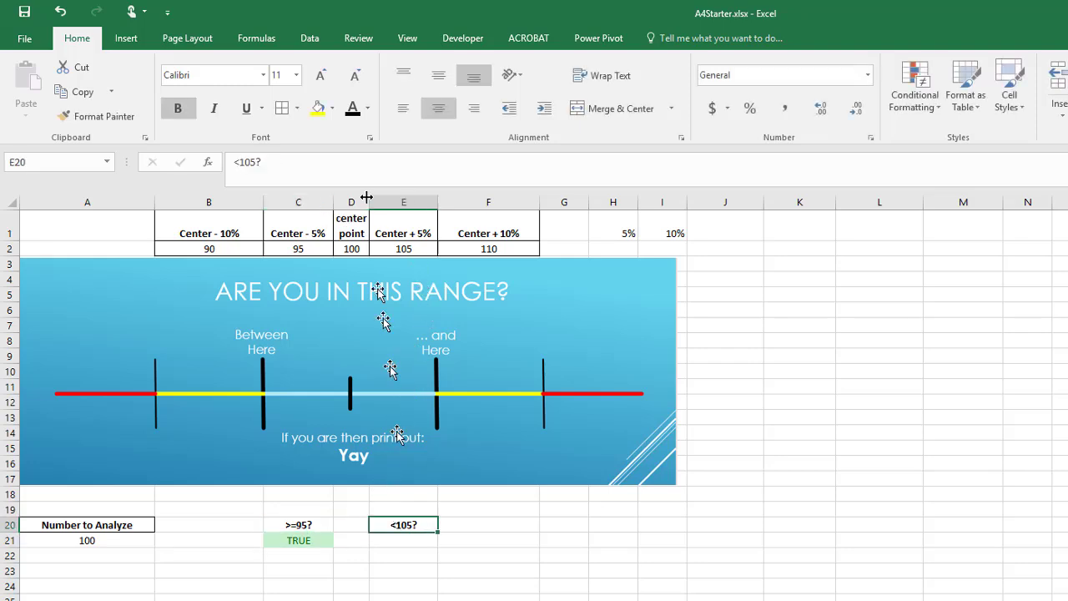
click(241, 164)
text(=)
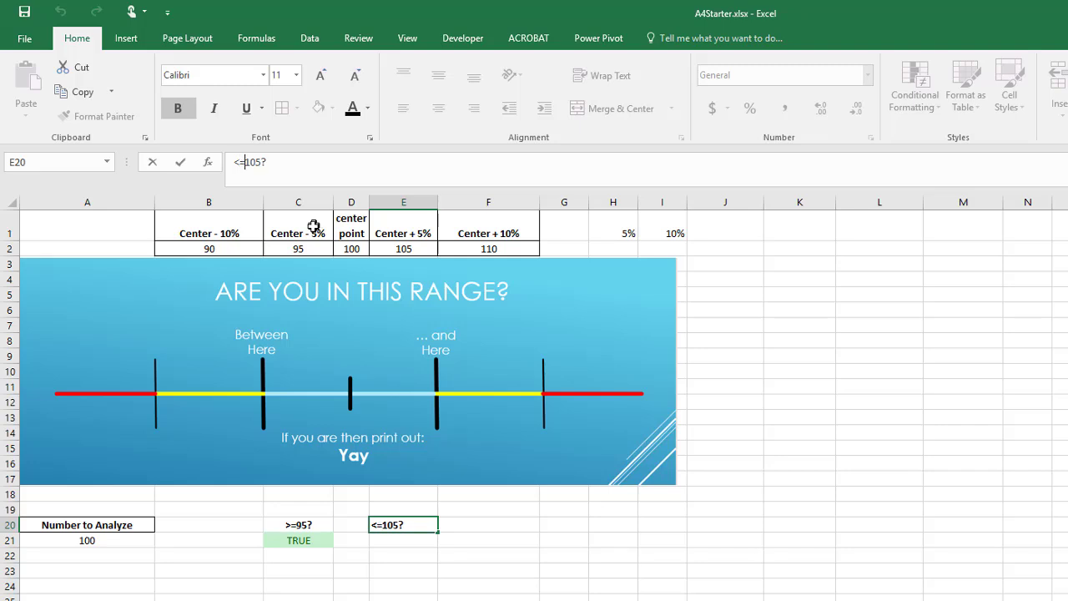
key(Return)
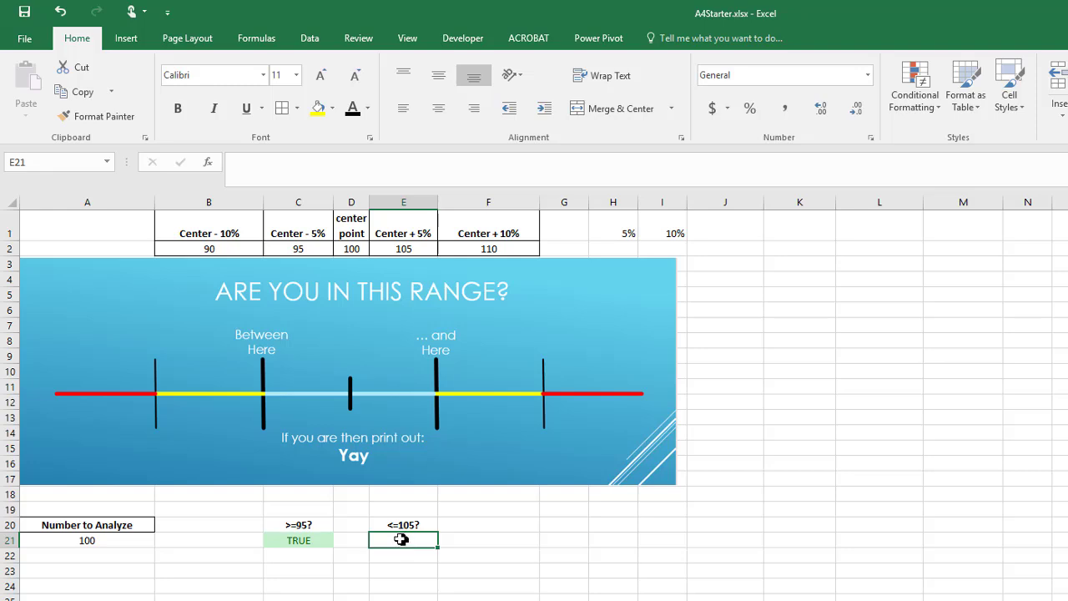
Enter the upper-bound check =A21<=E2 in E21.
text(=)
click(96, 540)
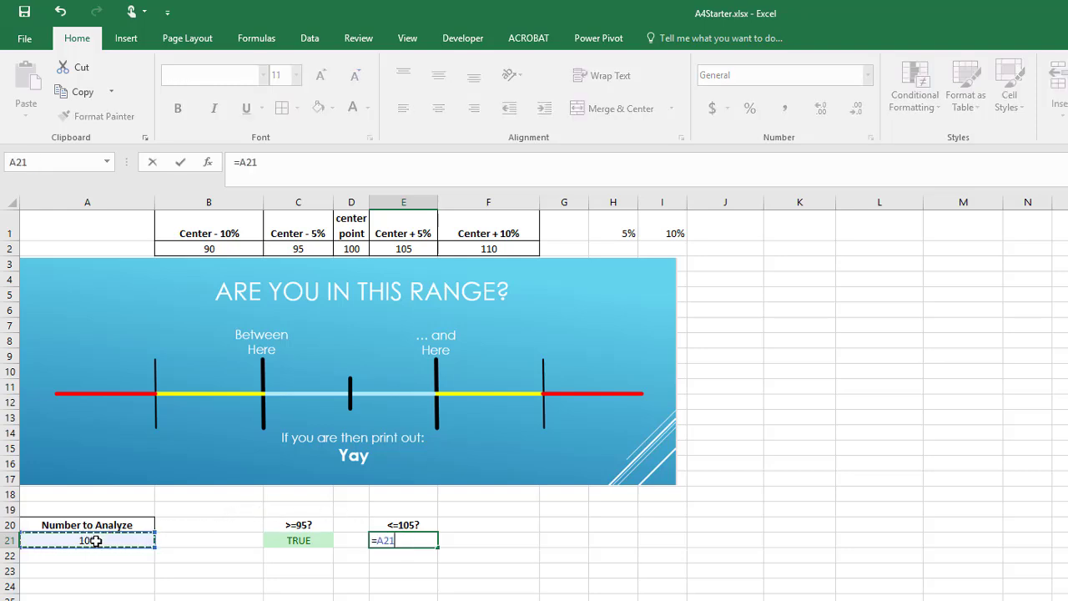
text(<=)
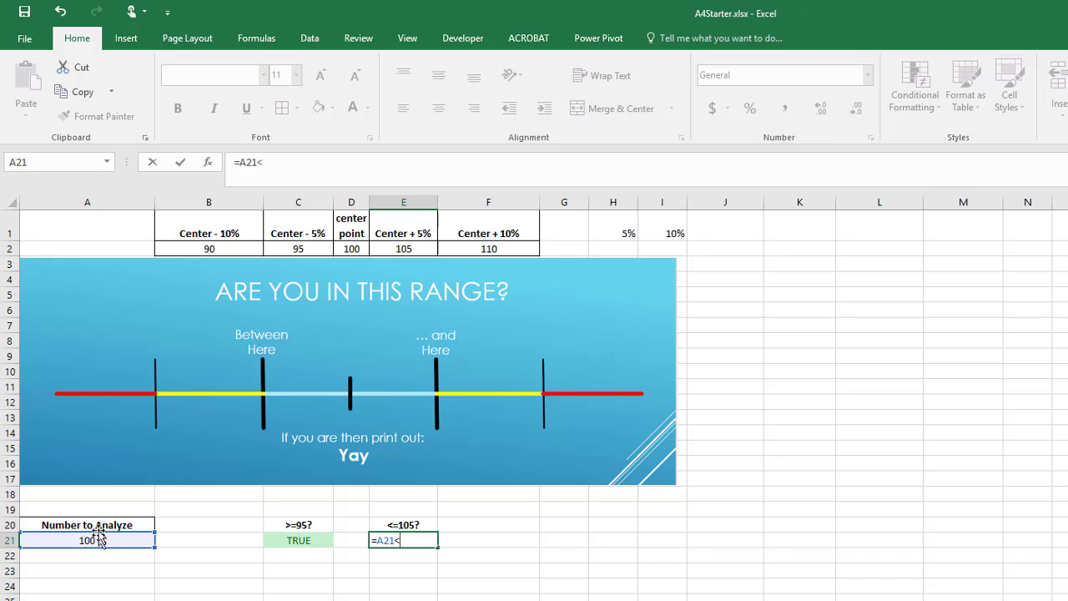
click(423, 250)
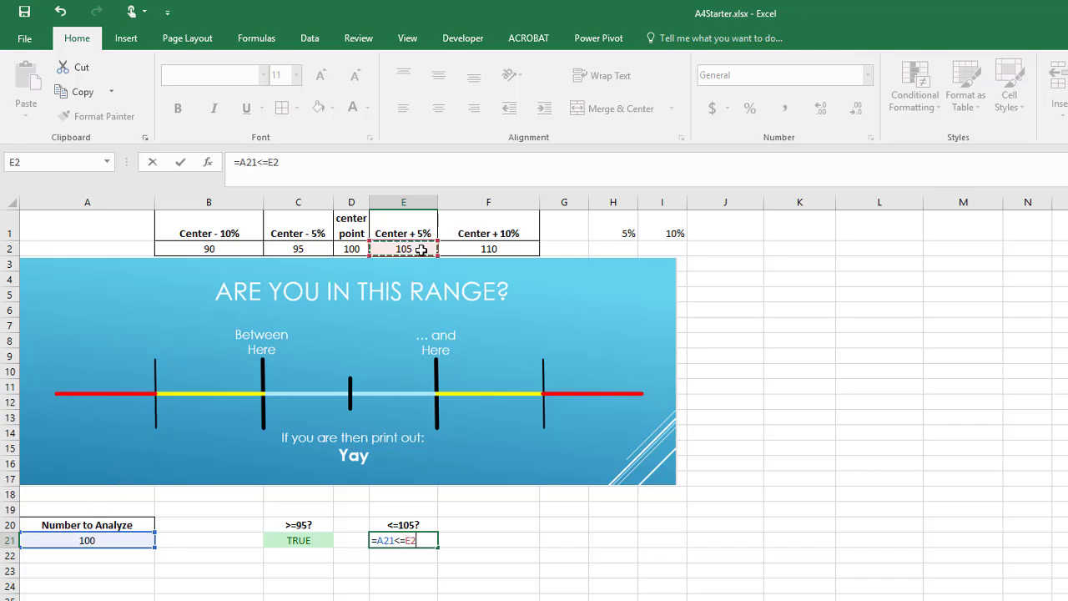
key(Return)
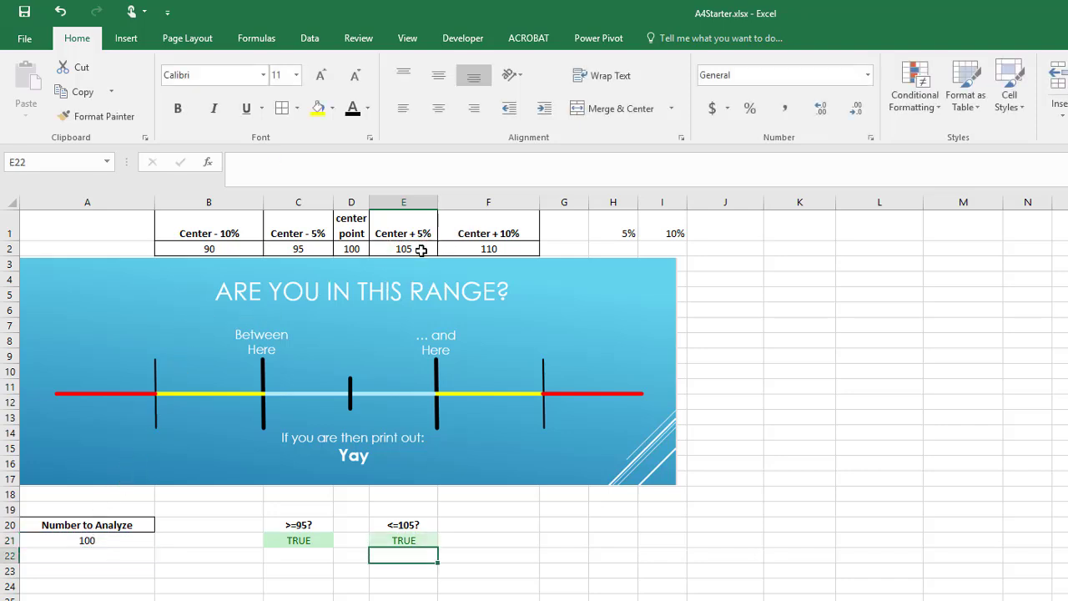
Test the checks by changing A21's number, ending with 94.
click(94, 540)
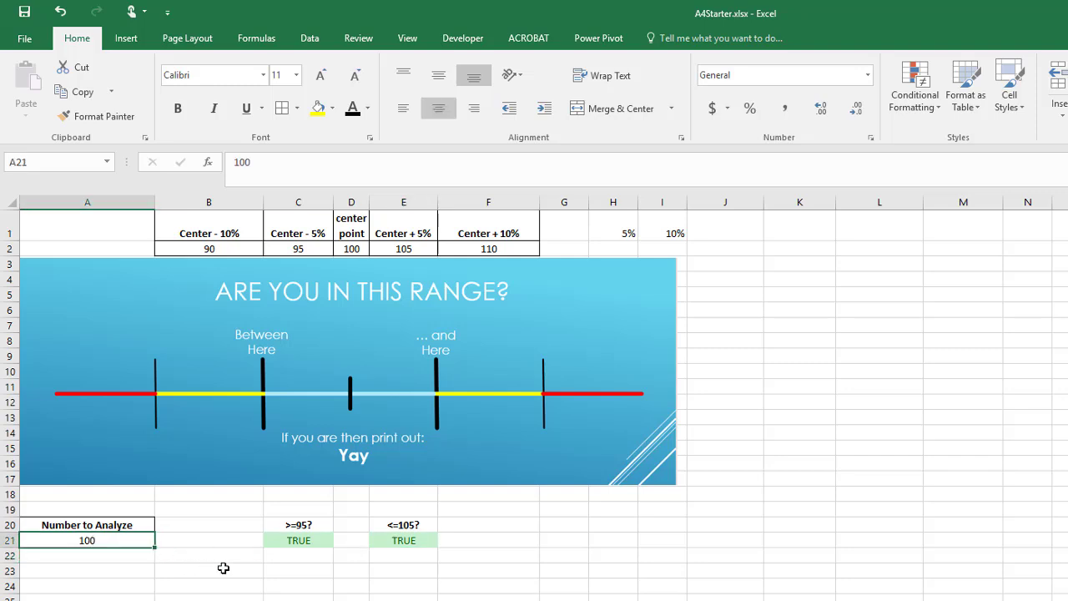
text(106)
key(BackSpace)
key(BackSpace)
key(BackSpace)
text(94)
key(Return)
click(97, 540)
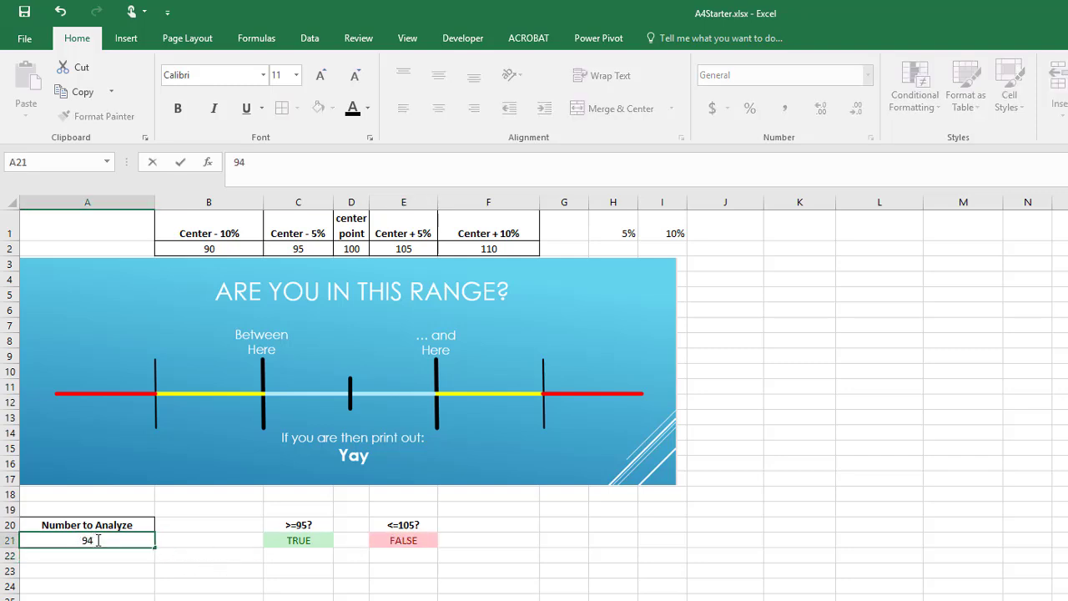
key(Return)
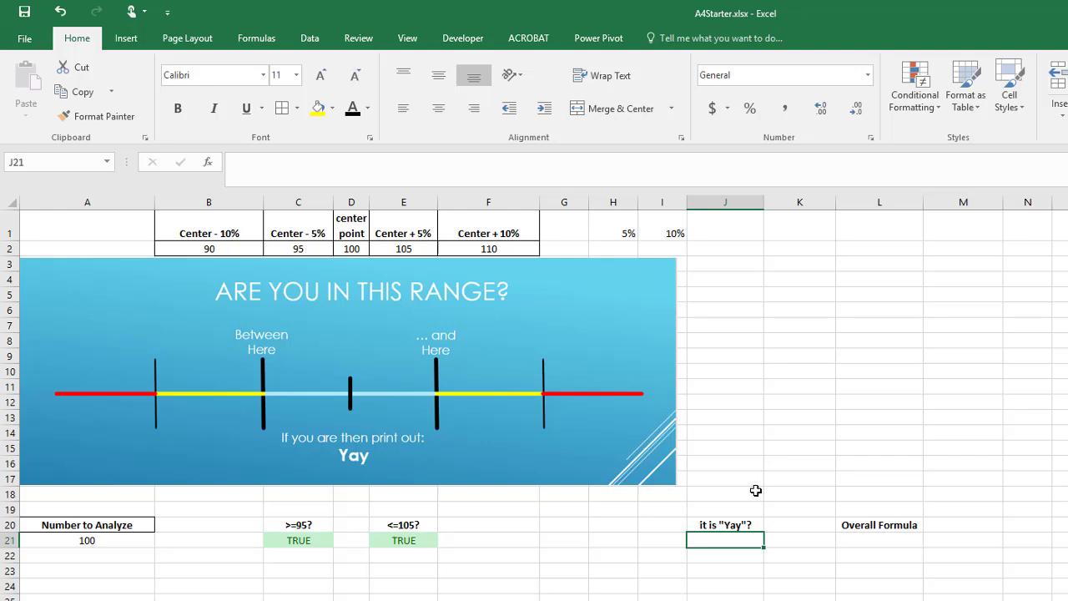
Enter =AND(C21,E21) in J21 to combine both 5% checks.
text(=)
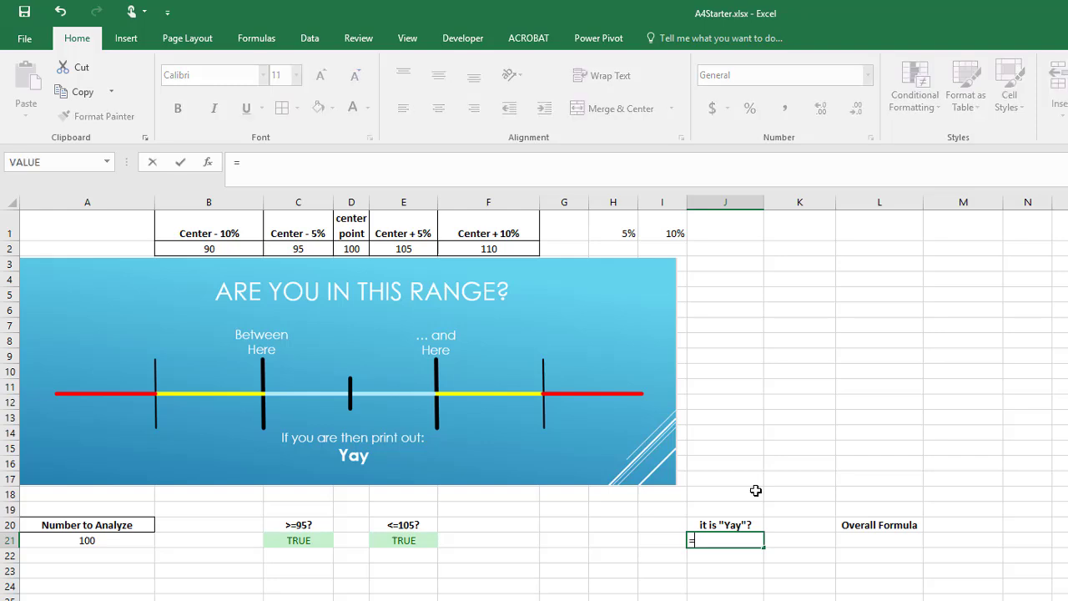
text(and)
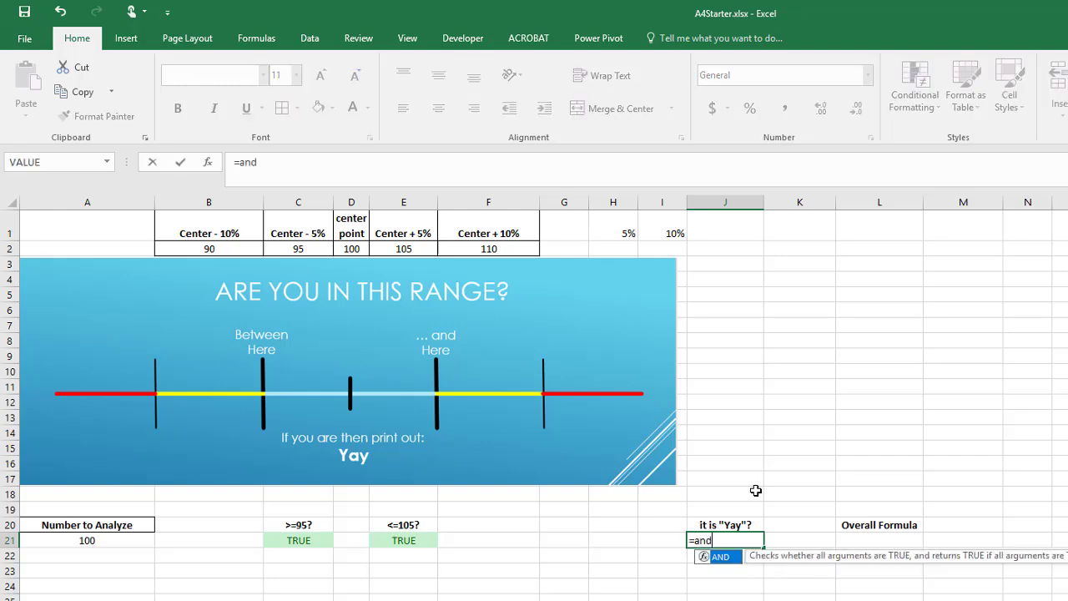
text(()
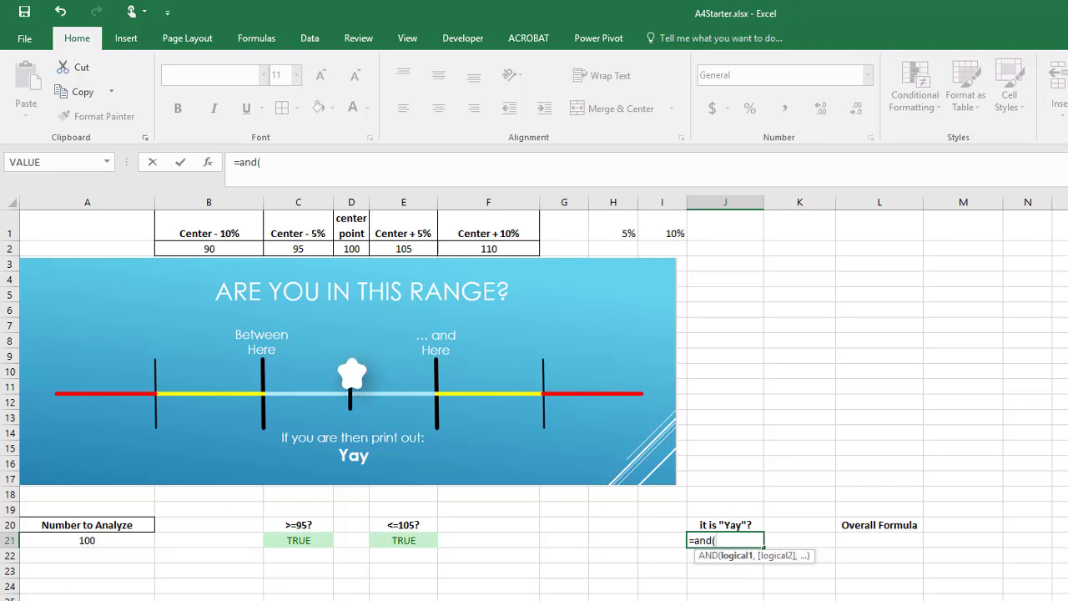
click(298, 541)
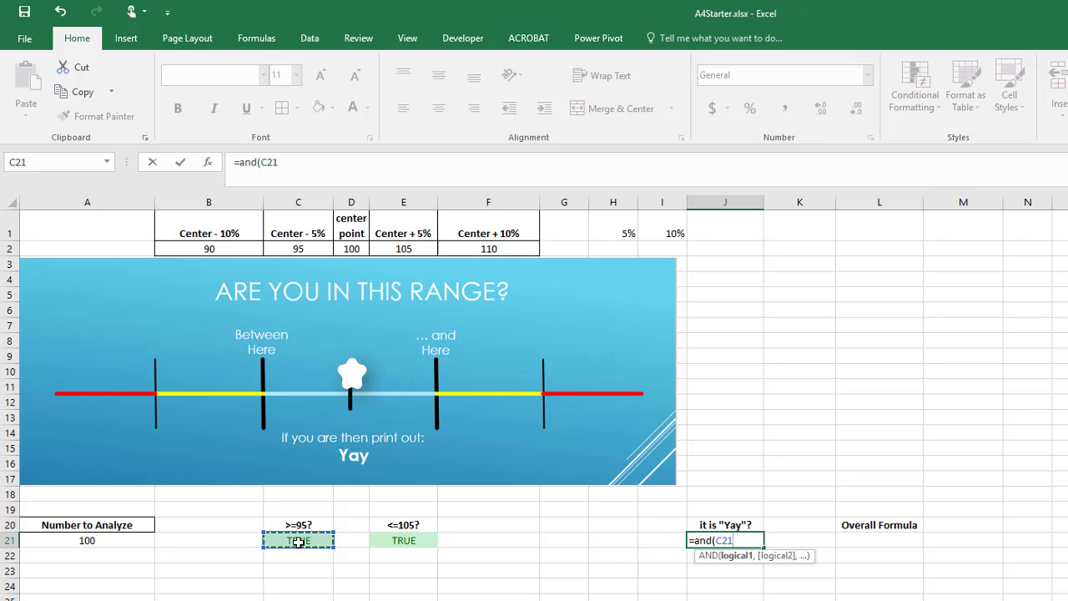
text(,)
click(397, 543)
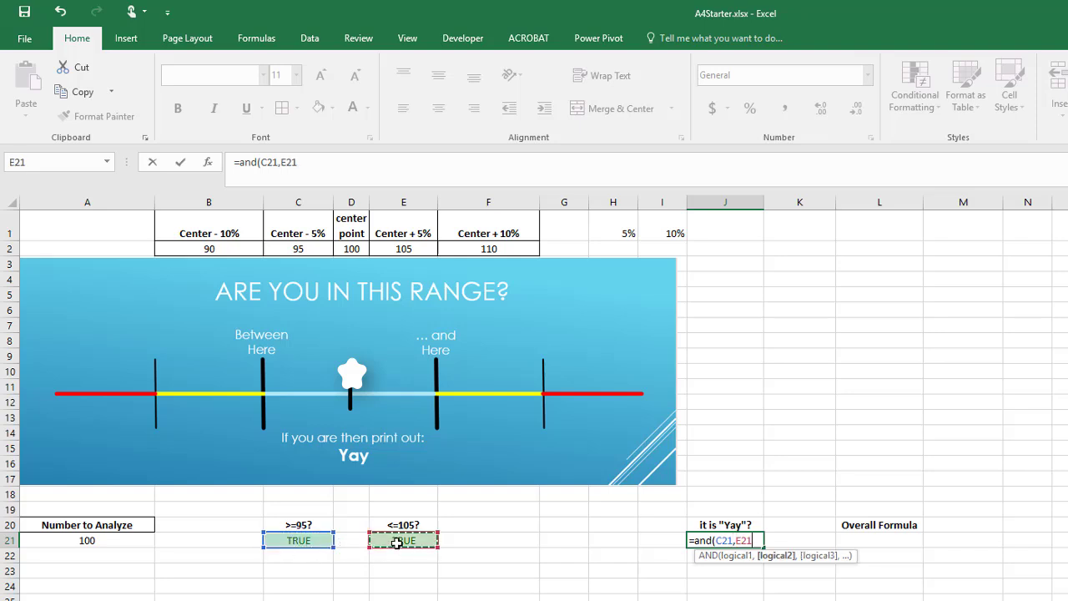
text())
key(Return)
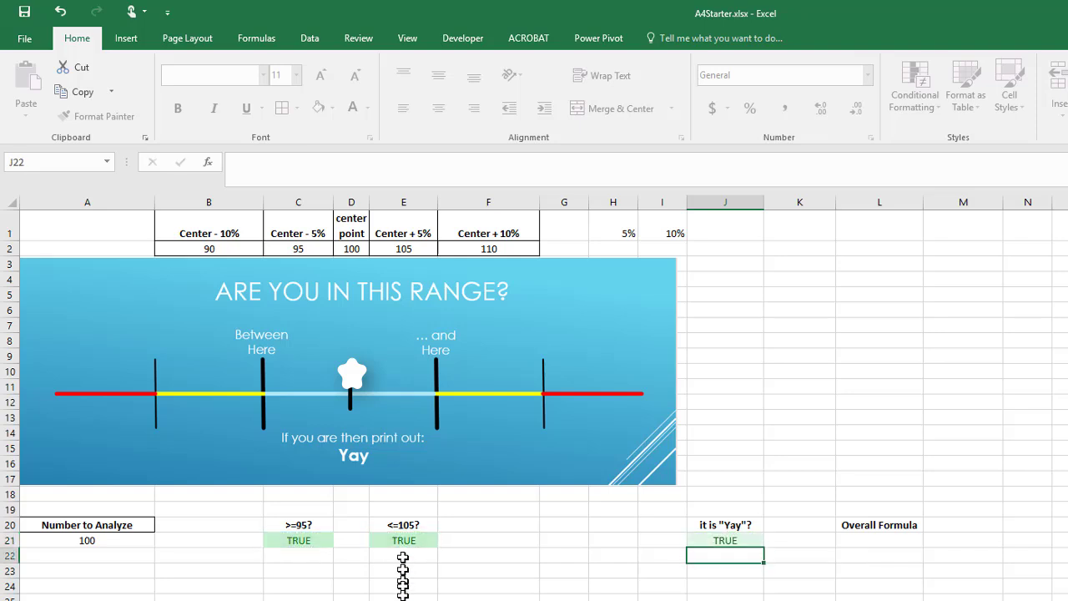
Test J21 by entering 106 and then 94 in A21.
click(105, 541)
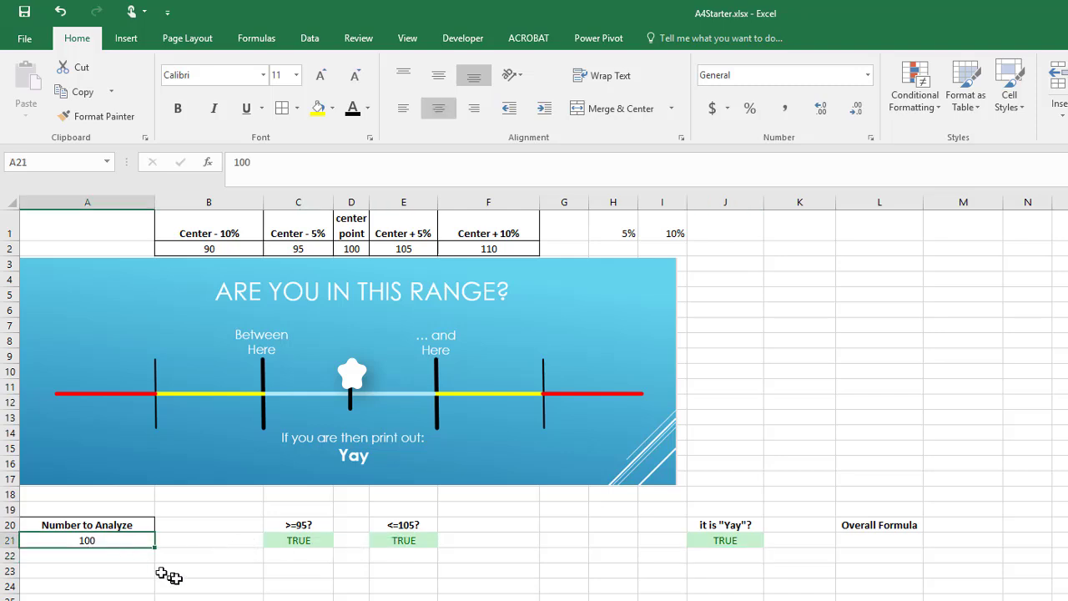
text(10)
key(Return)
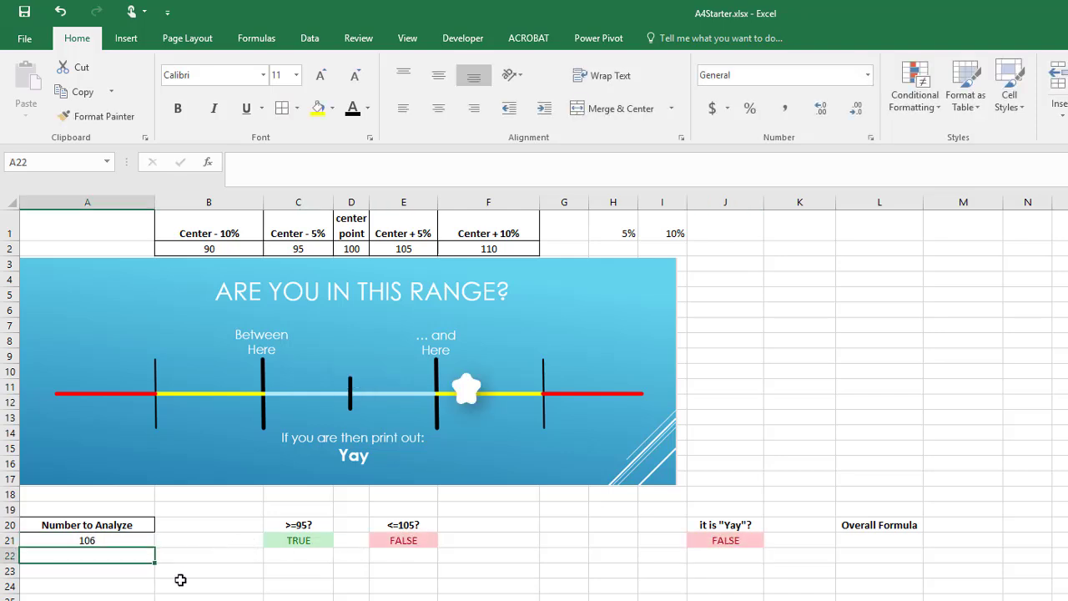
click(111, 543)
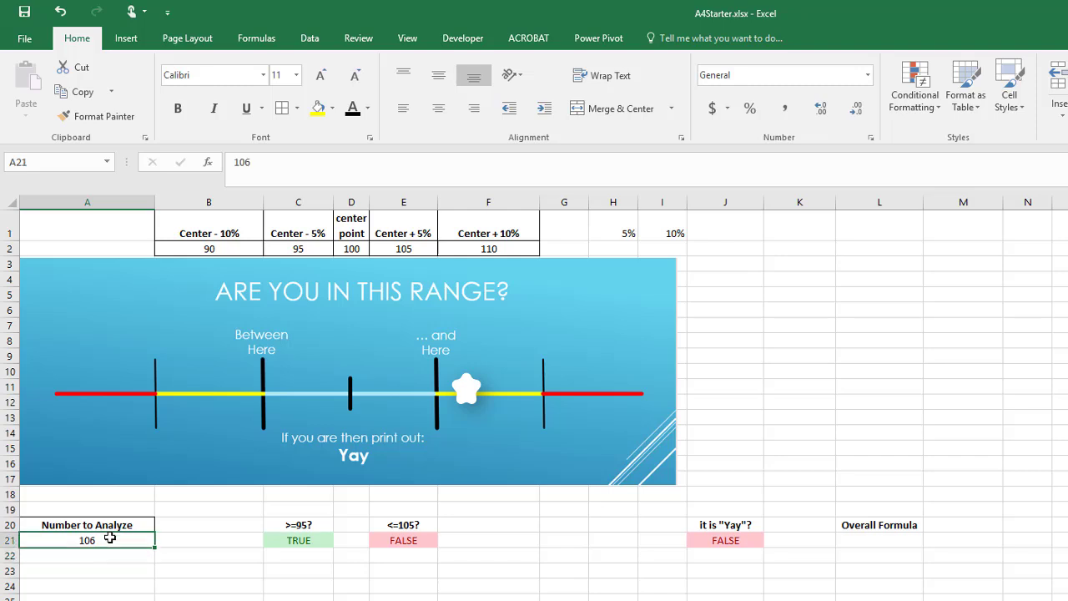
text(9)
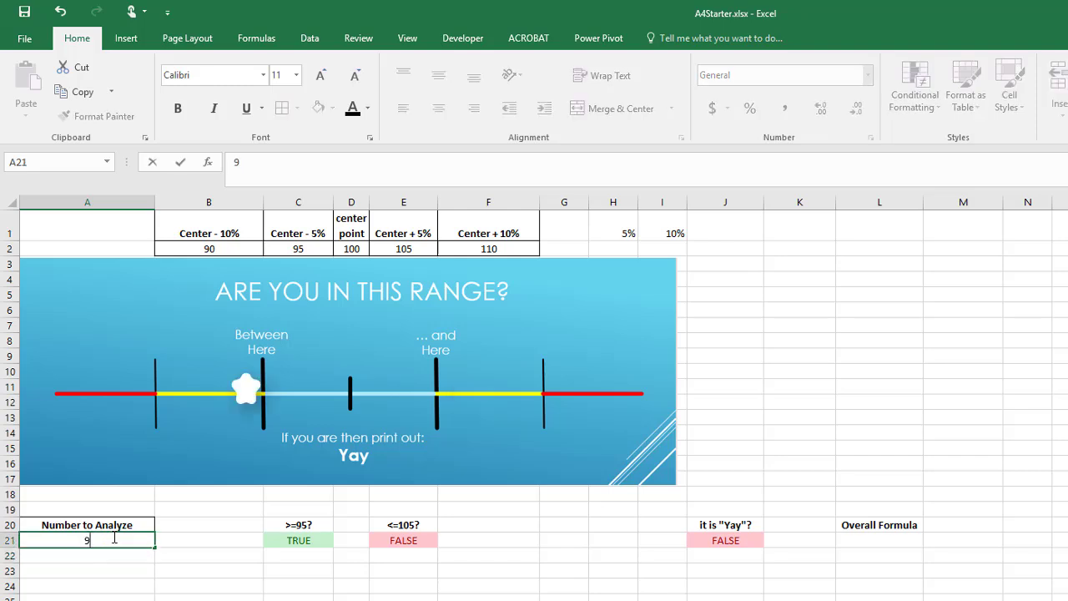
text(4)
key(Return)
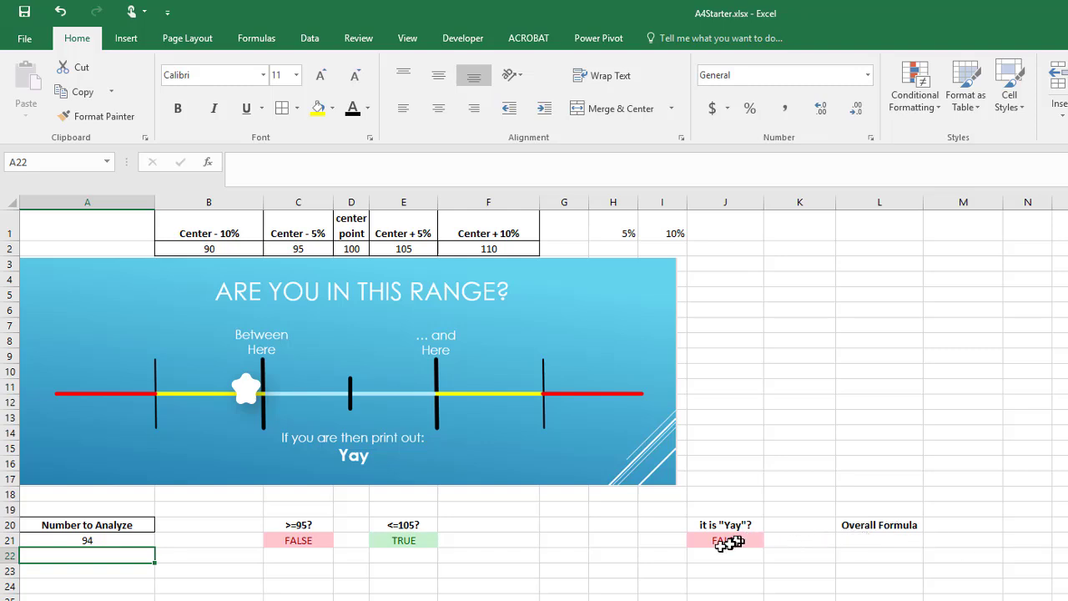
click(879, 541)
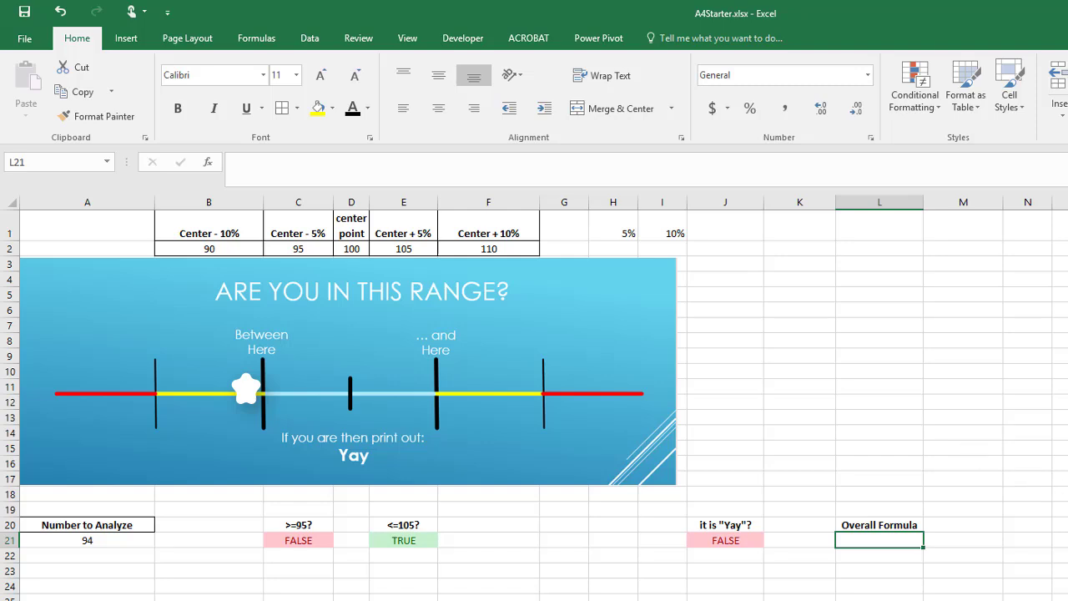
Enter =IF(J21,"YAY","Not Yay") in L21.
text(=)
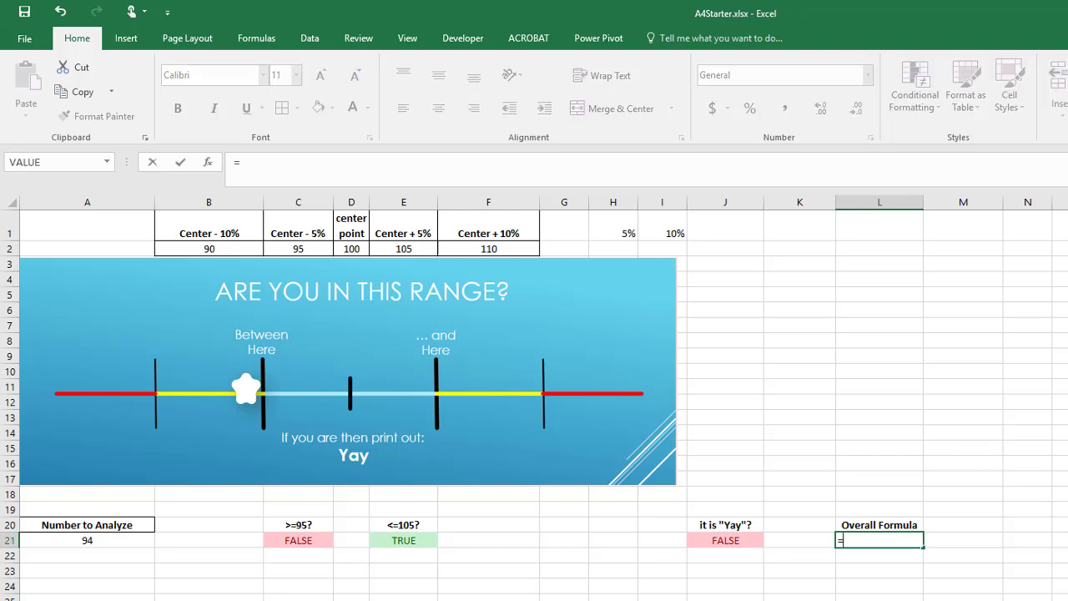
text(if()
key(Left)
key(Left)
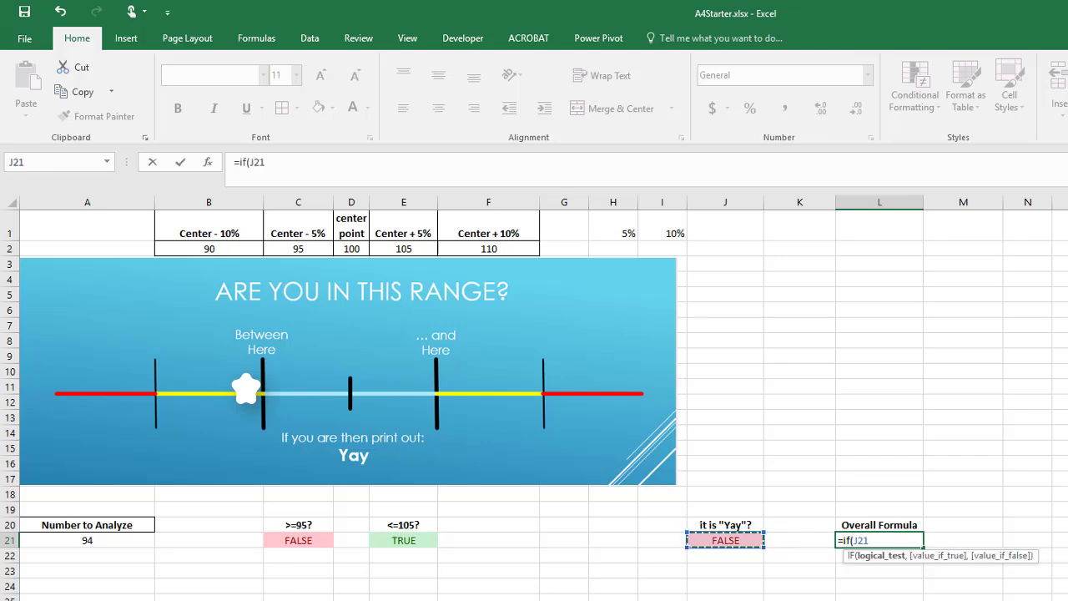
text(,"YAY)
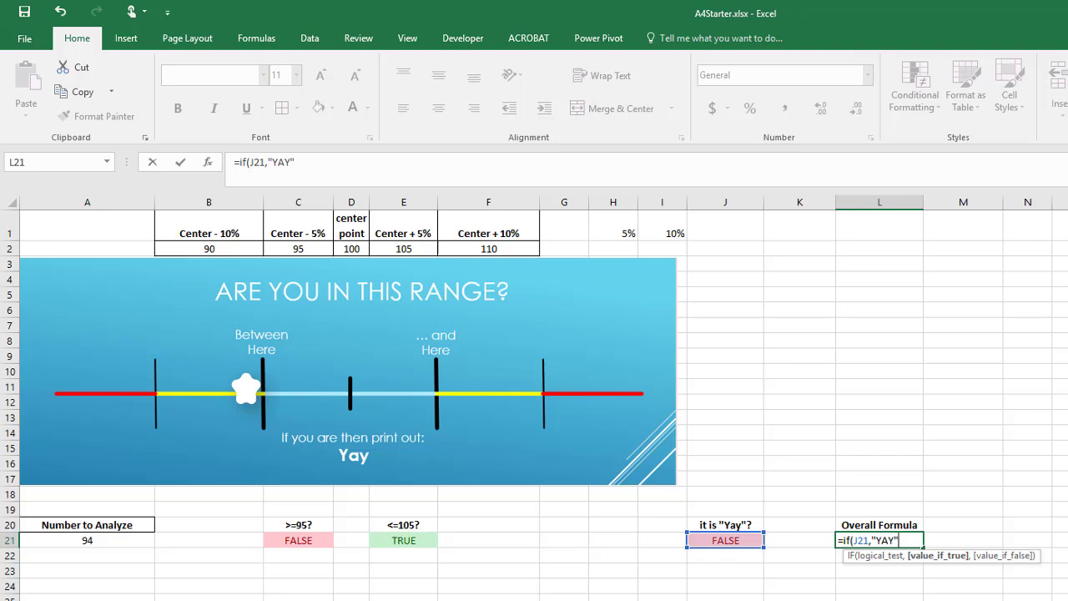
text(,"Not Yay)
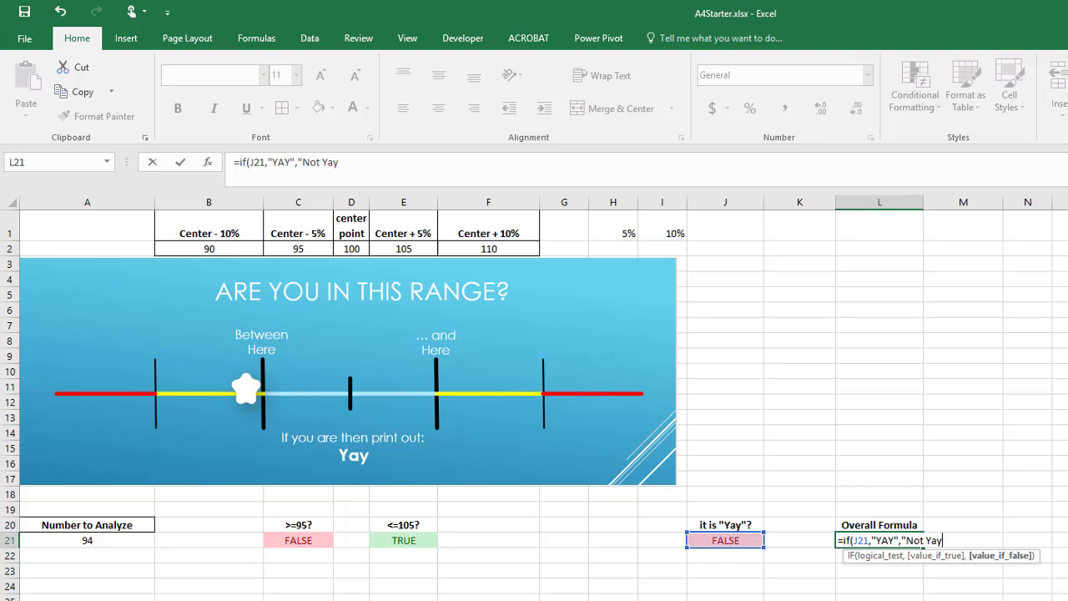
key(Return)
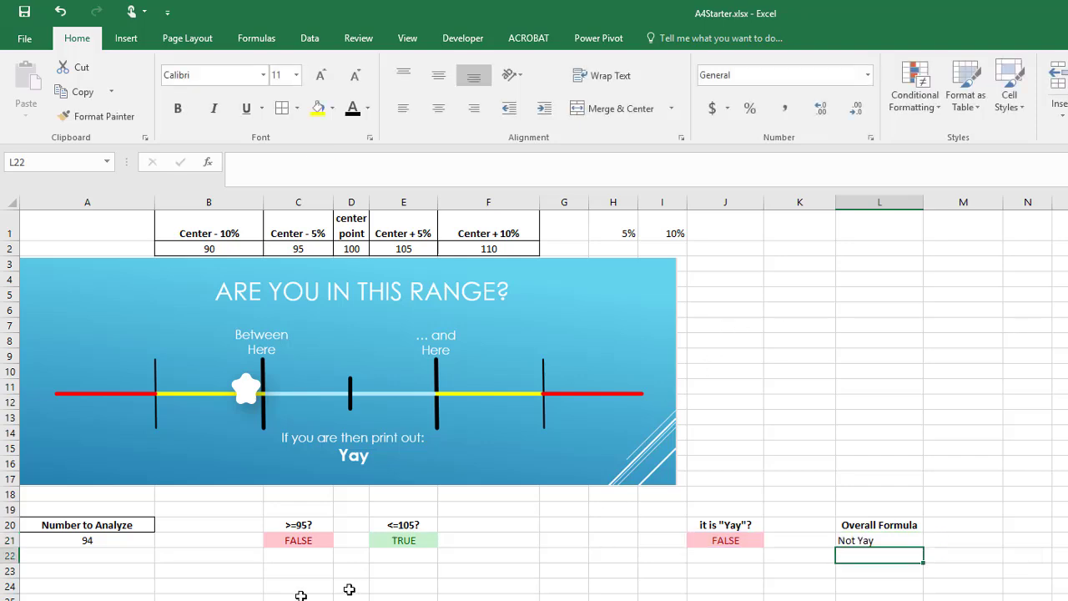
Test L21 by setting A21 to 100, then 106.
click(119, 542)
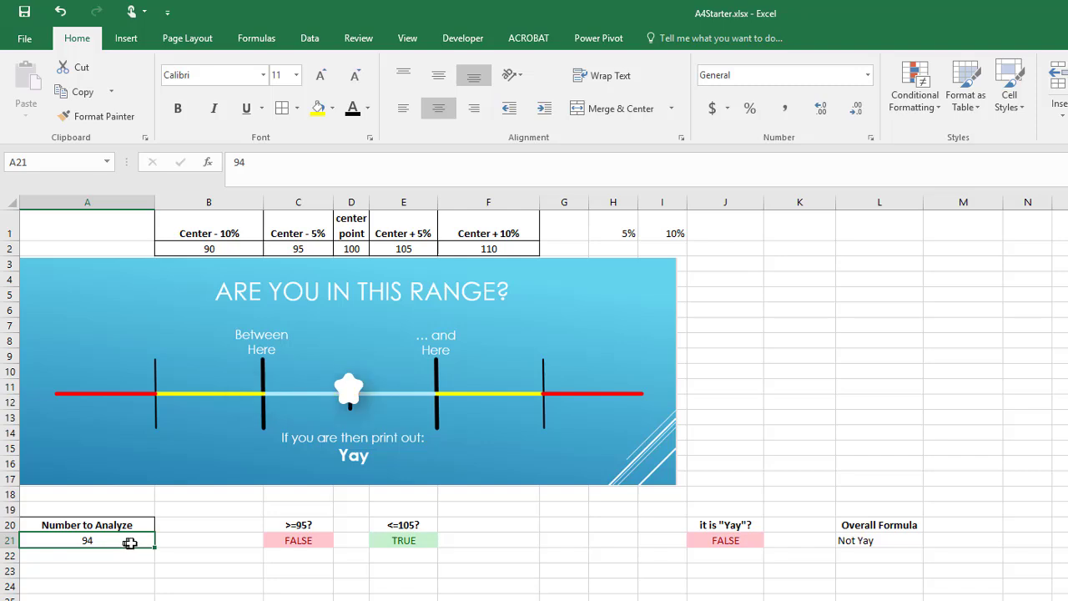
text(100)
key(Return)
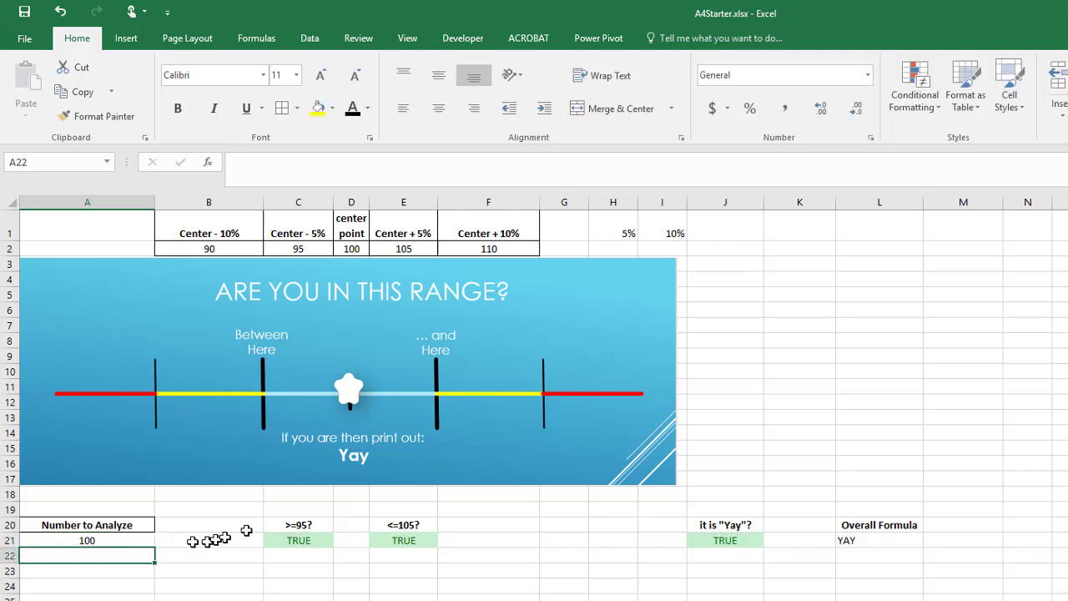
click(97, 542)
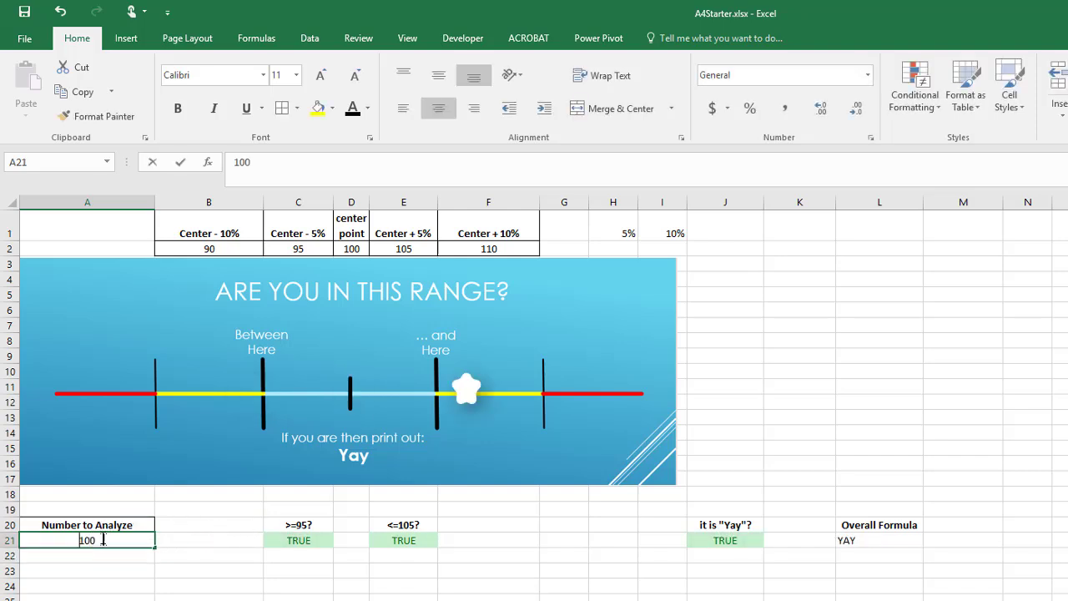
key(BackSpace)
text(6)
key(Return)
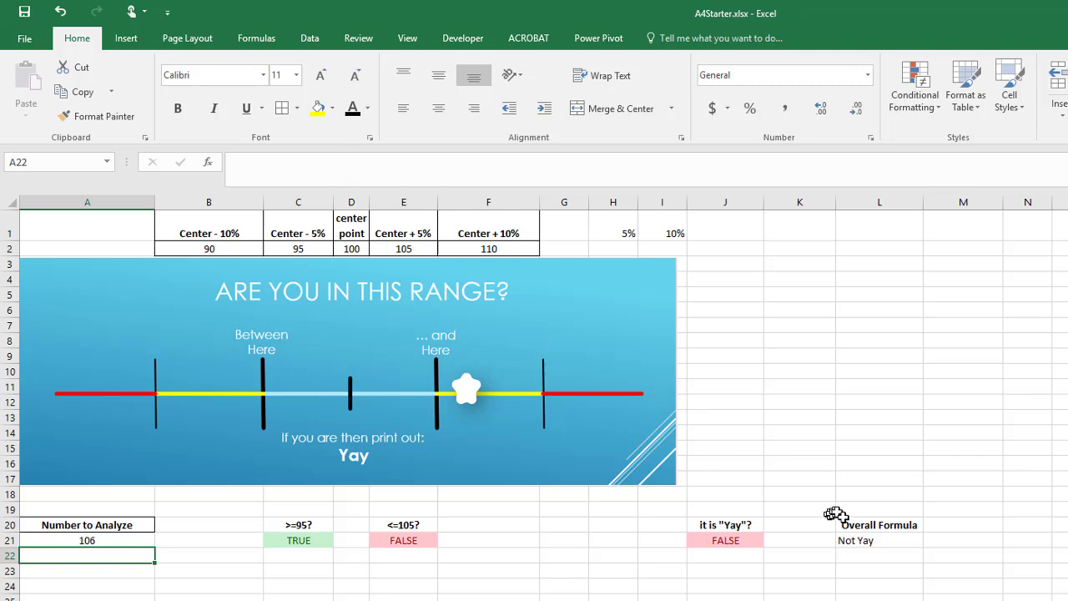
Review L21's IF formula in the formula bar and recommit it unchanged.
click(881, 553)
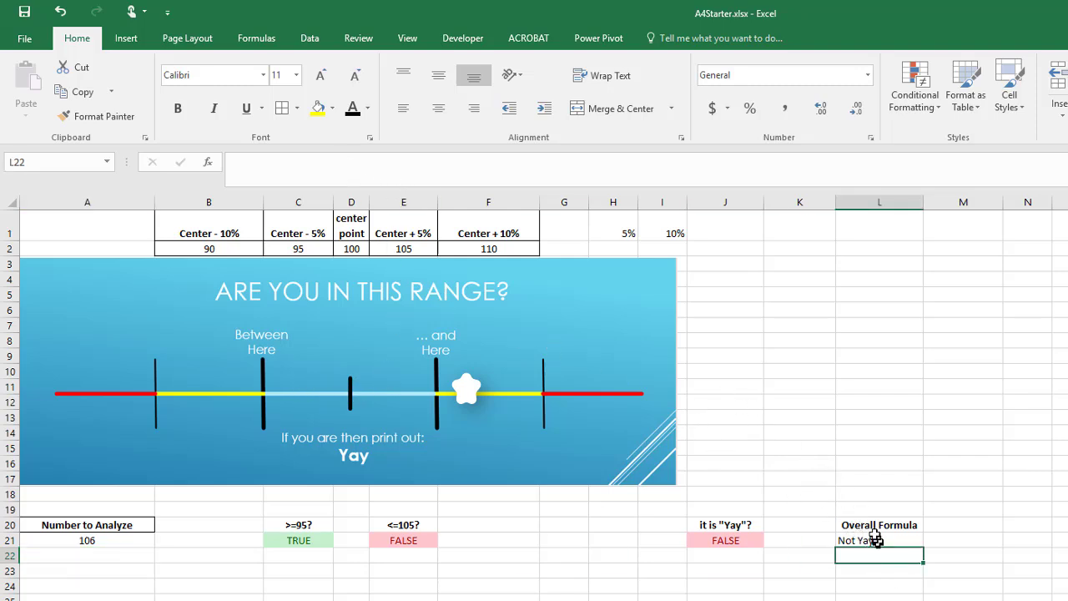
click(876, 541)
click(253, 162)
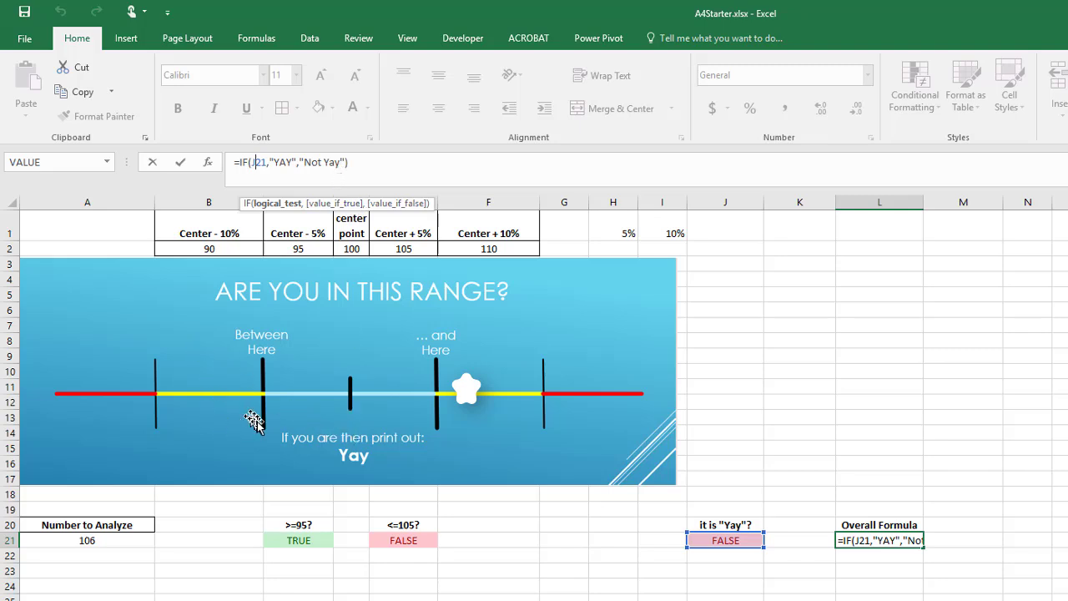
key(ctrl+Return)
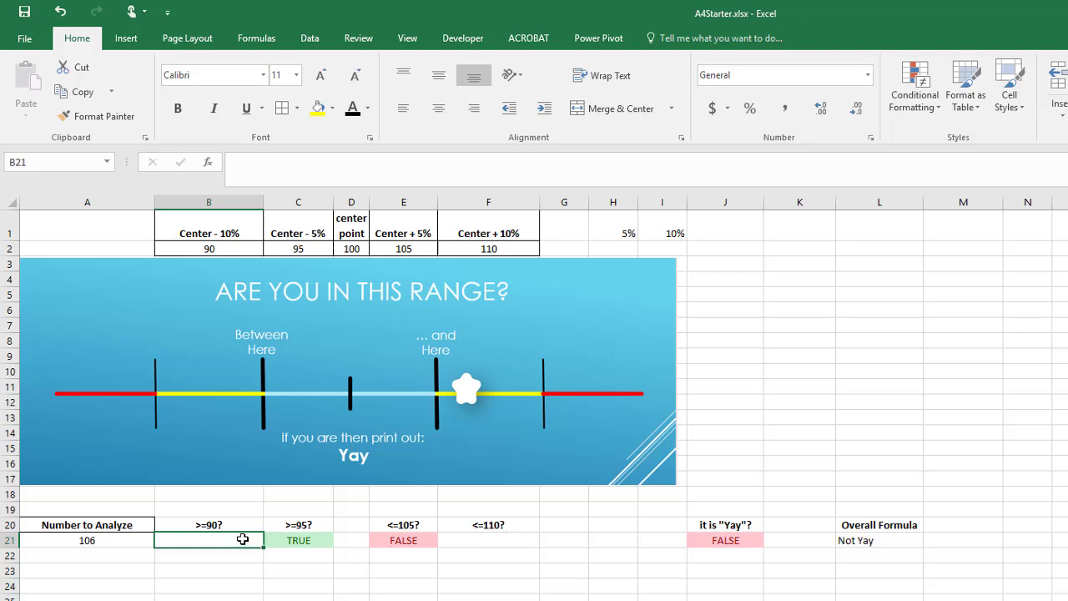
Enter the lower 10% check =A21>=90 in B21.
text(=)
click(121, 538)
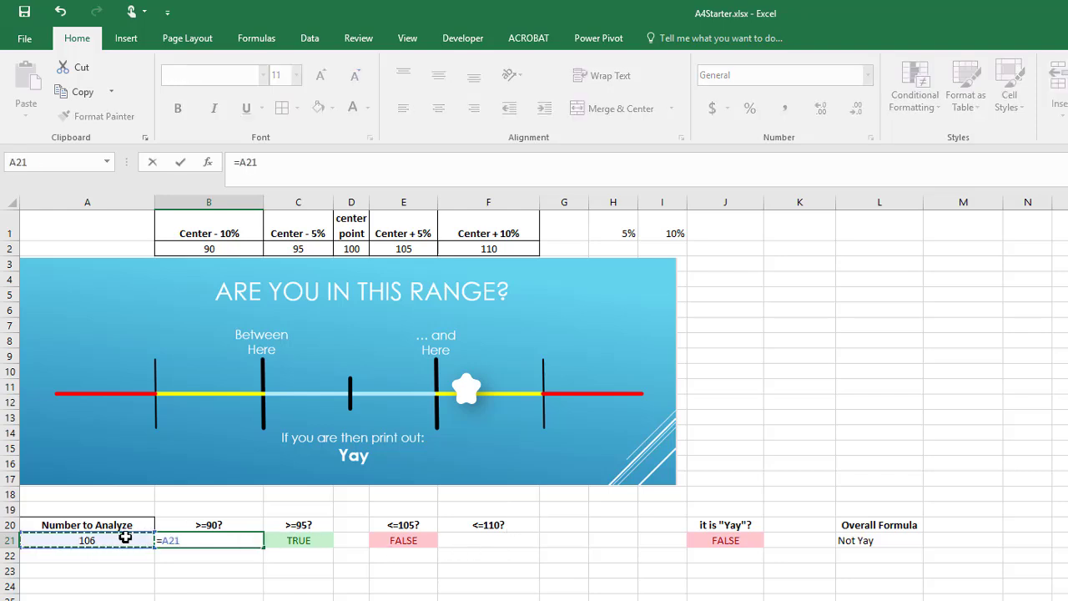
text(>=90)
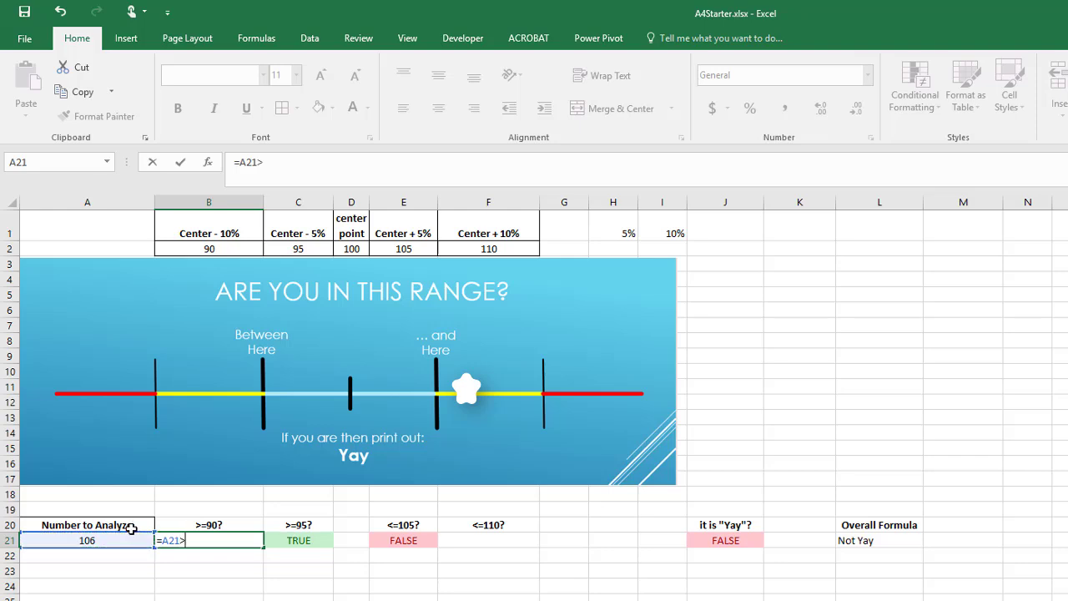
key(Return)
Enter the upper 10% check =A21<=F2 in F21.
click(506, 542)
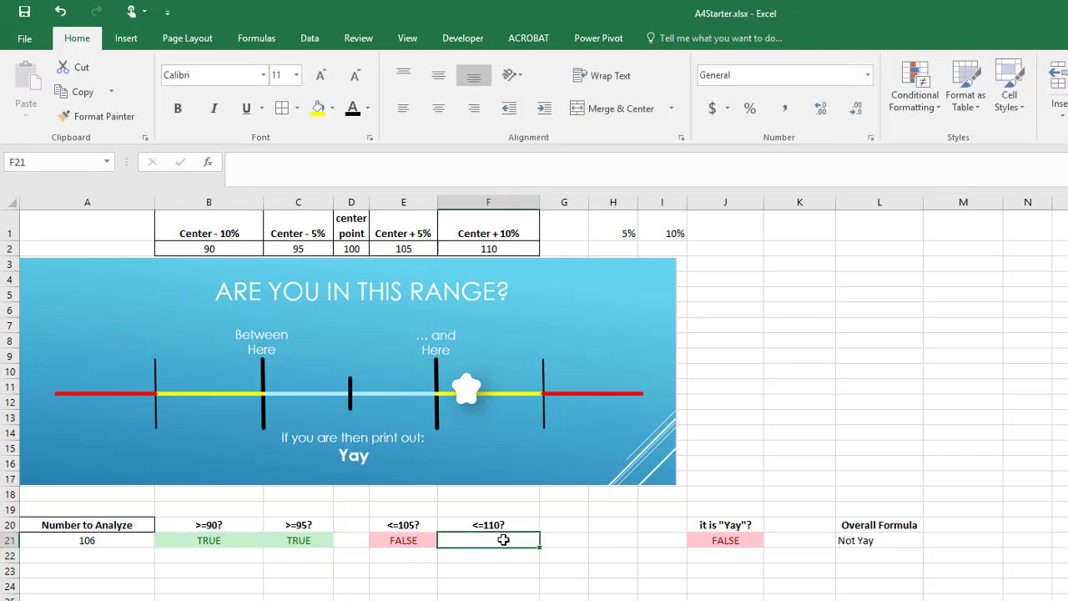
text(=)
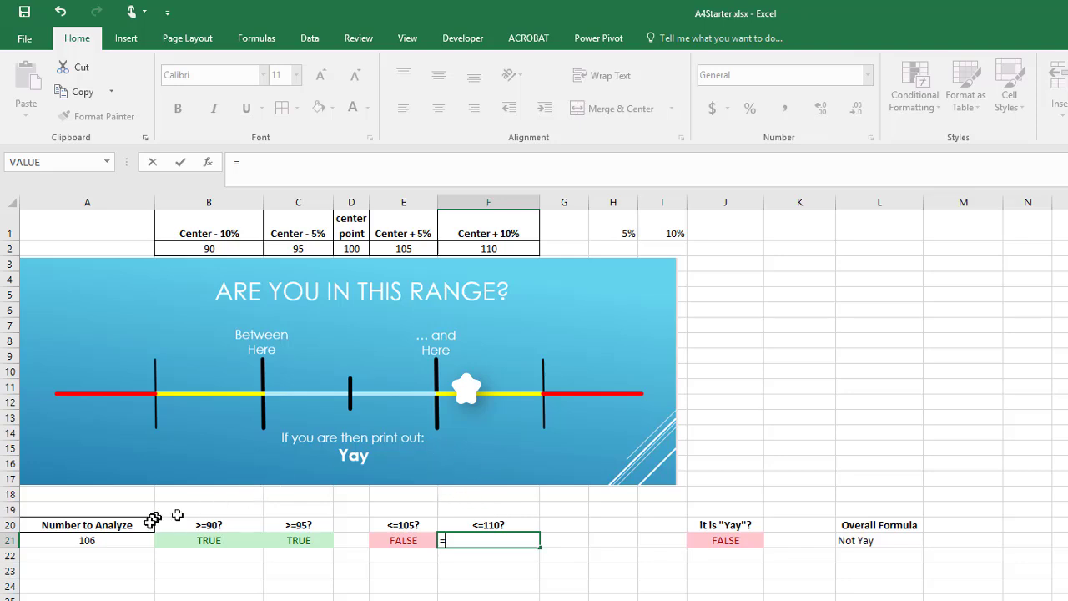
click(122, 542)
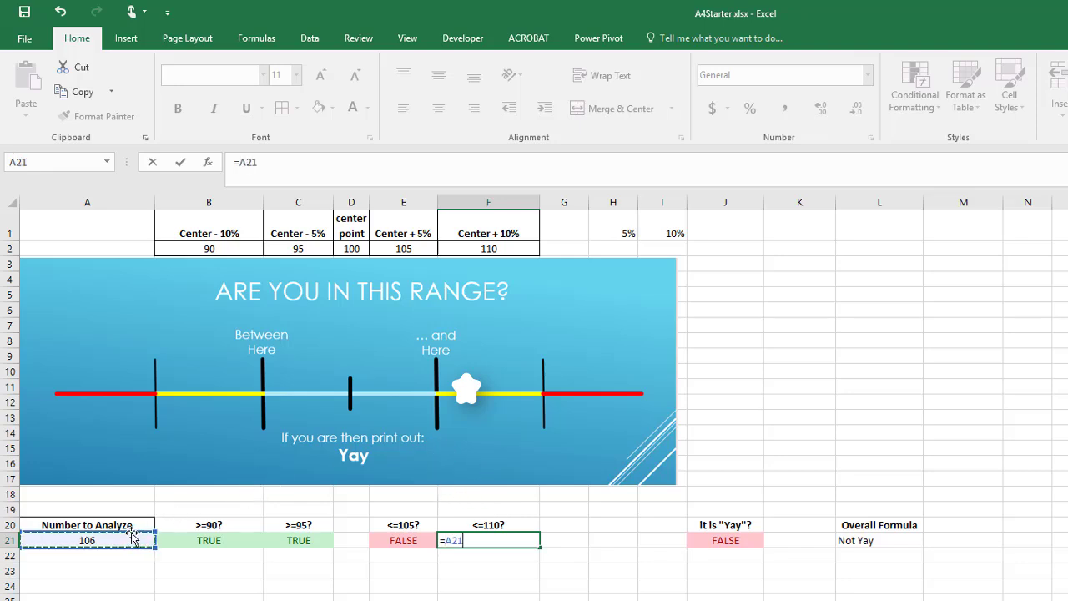
text(<=)
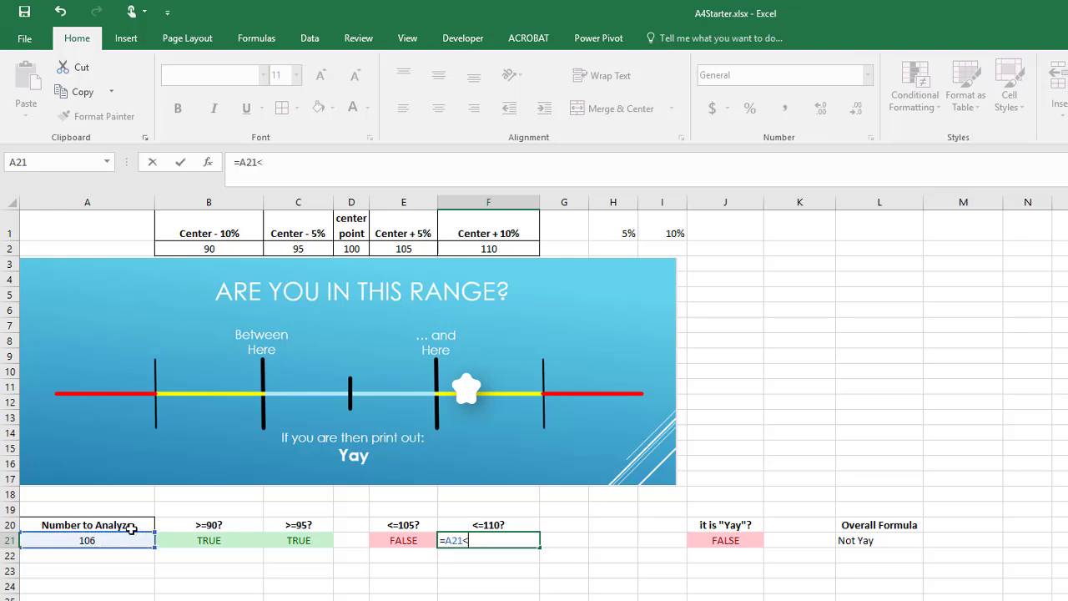
click(508, 249)
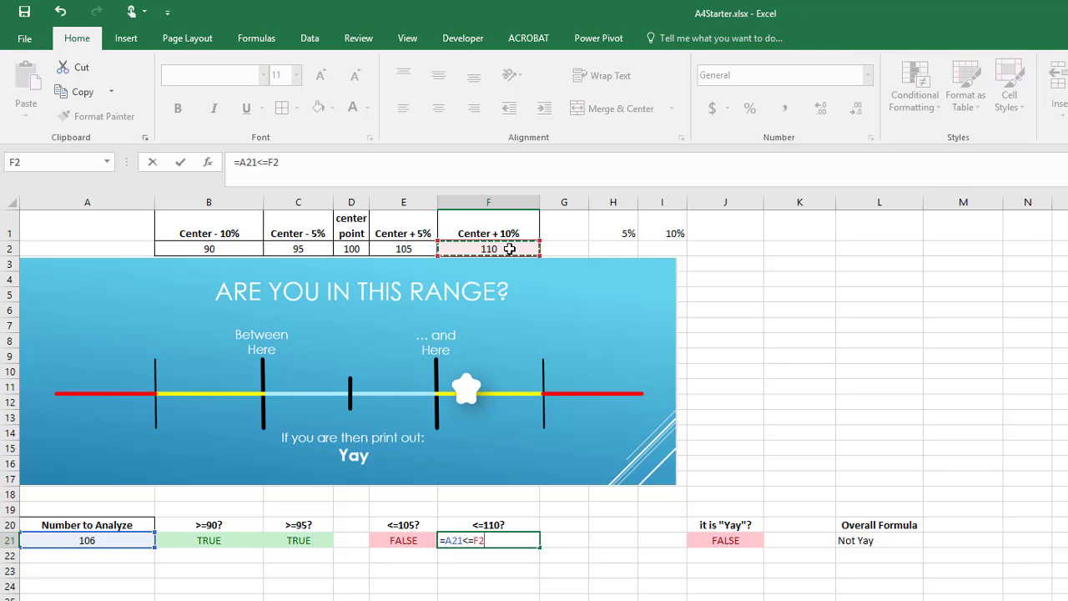
key(Return)
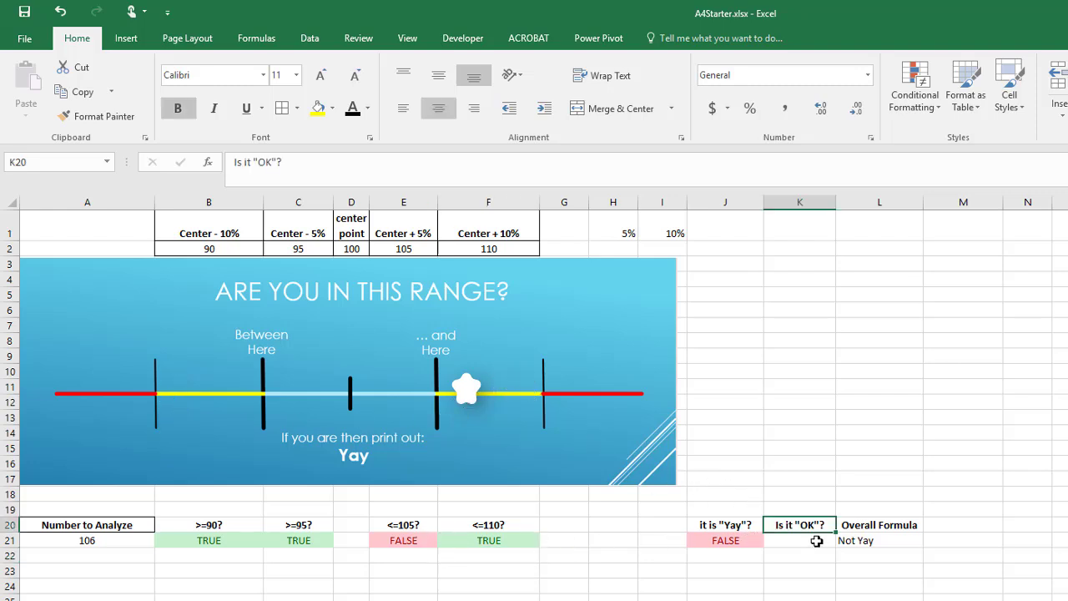
Build K21's =AND(B21,F21) check combining both 10% bound tests.
click(817, 541)
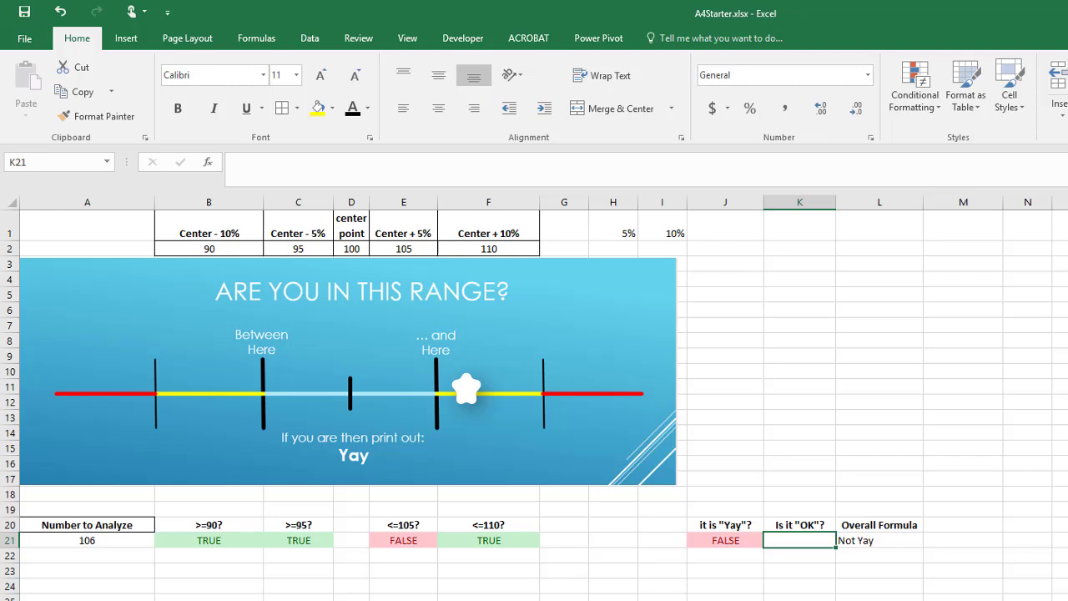
text(=and)
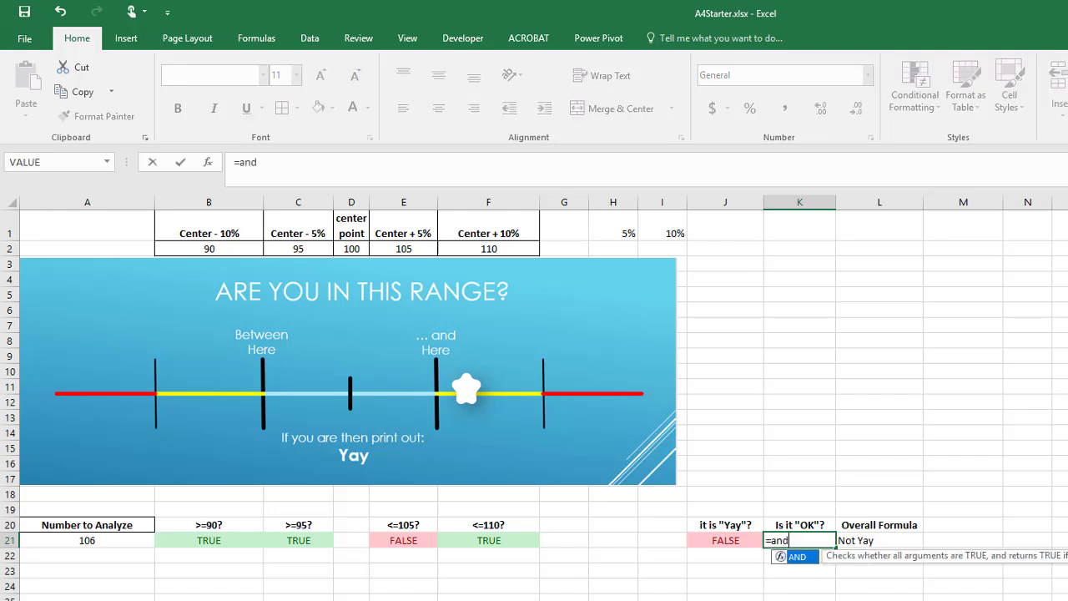
text(()
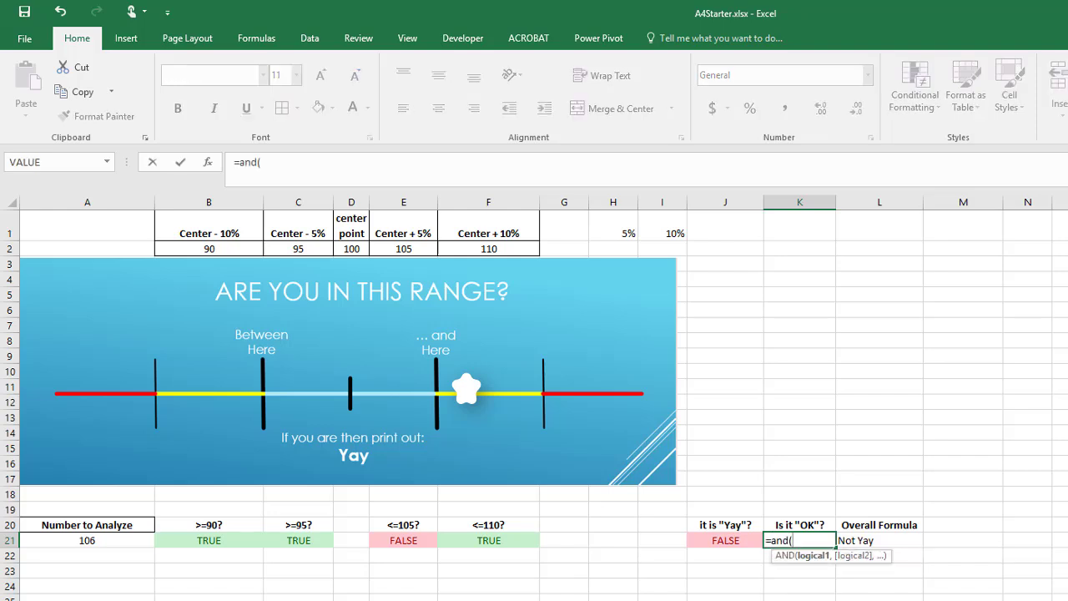
key(Left)
key(Left)
key(Left)
key(Left)
key(Left)
key(Left)
key(Left)
key(Left)
key(Left)
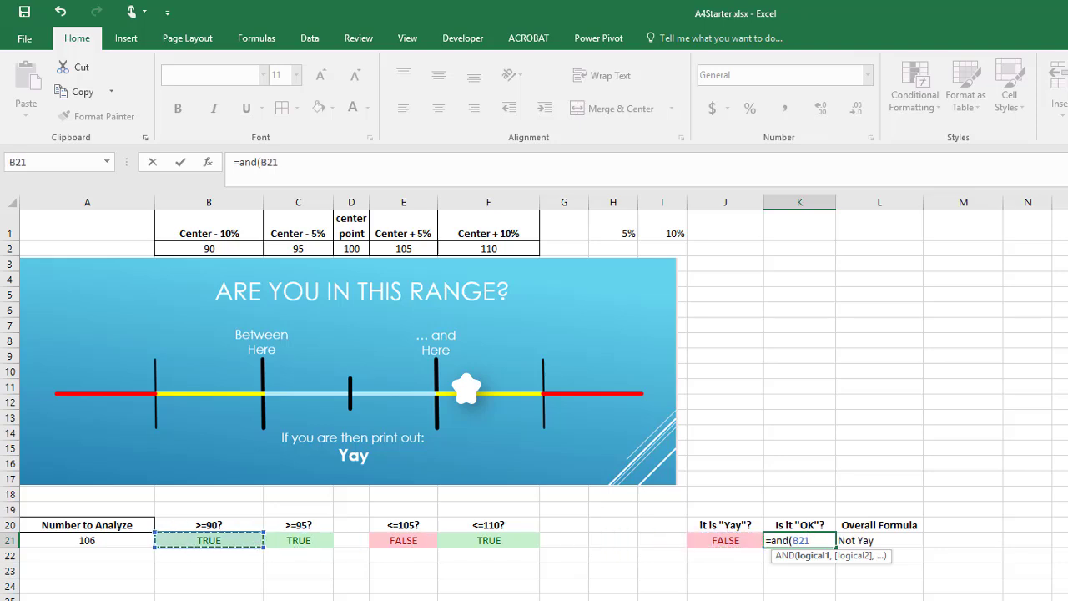
text(,)
key(Left)
key(Left)
key(Left)
key(Left)
key(Left)
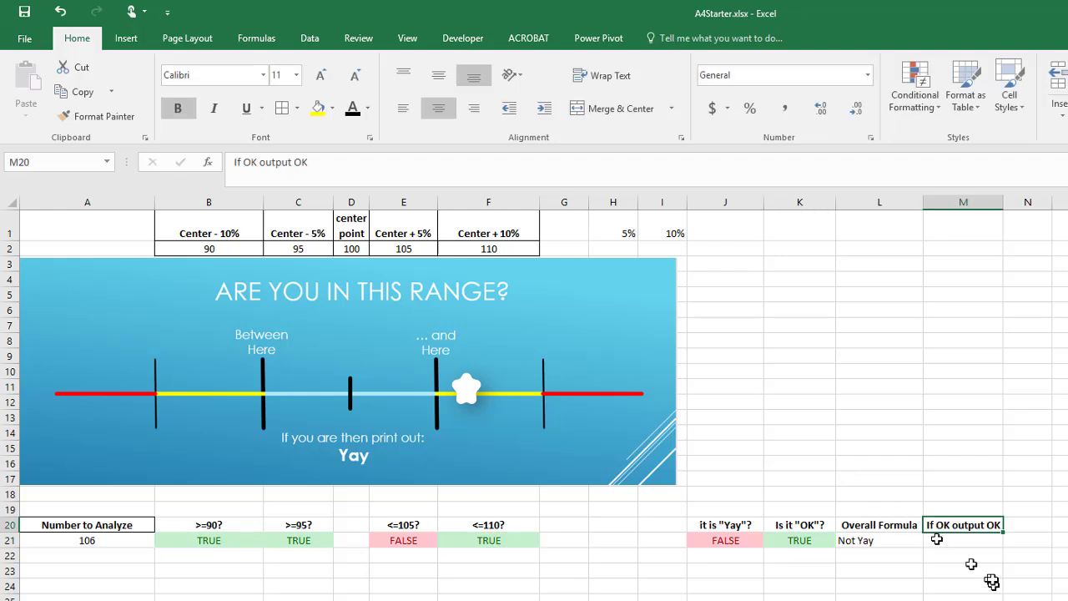
Enter =IF(K21,"Well OK Then","not yay and not OK either") in M21.
click(961, 540)
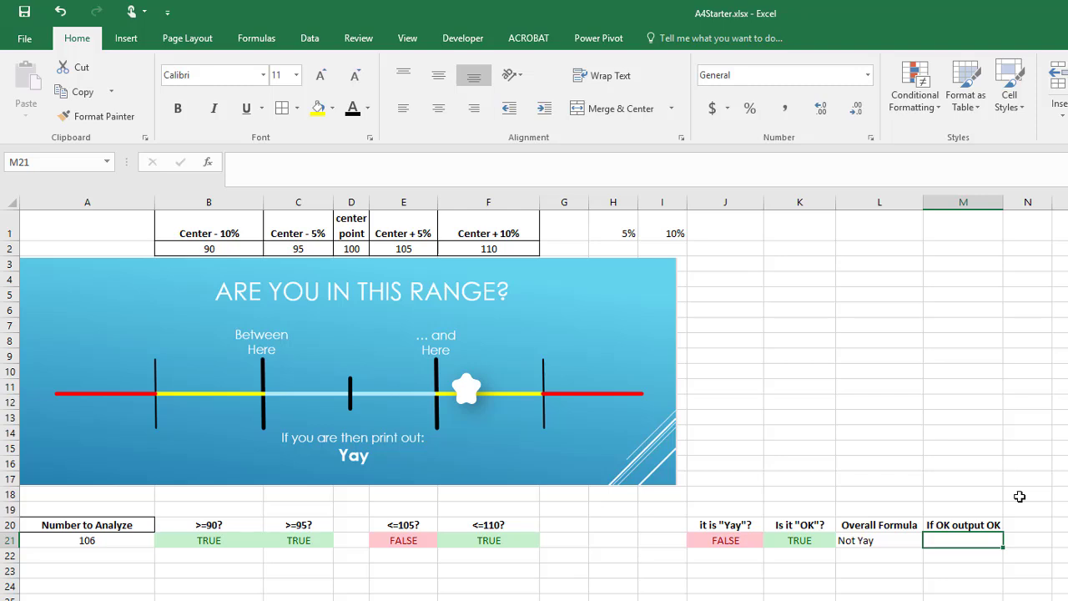
text(=)
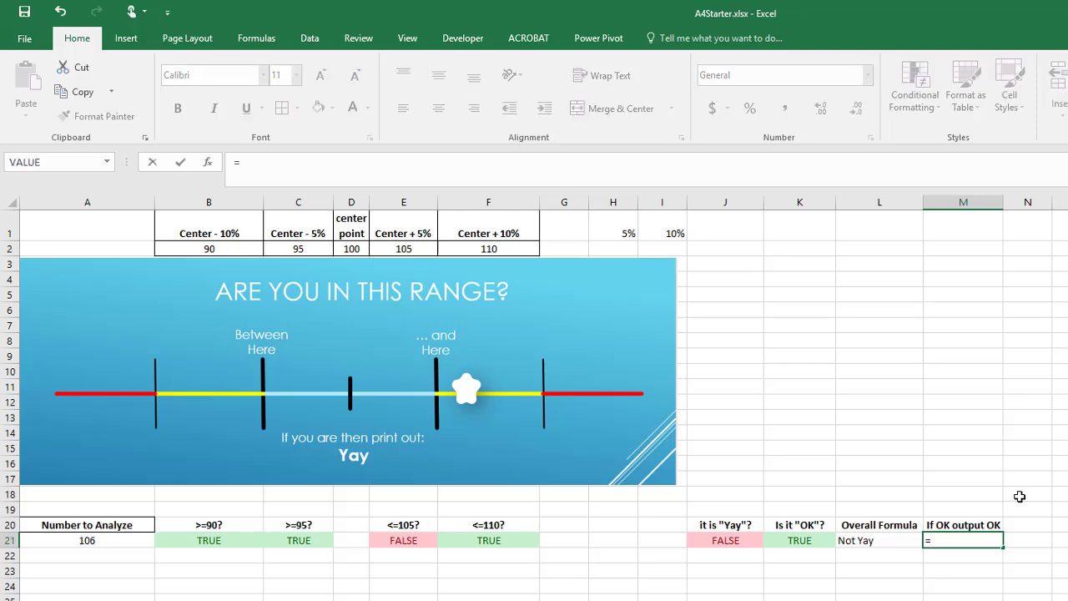
text(if()
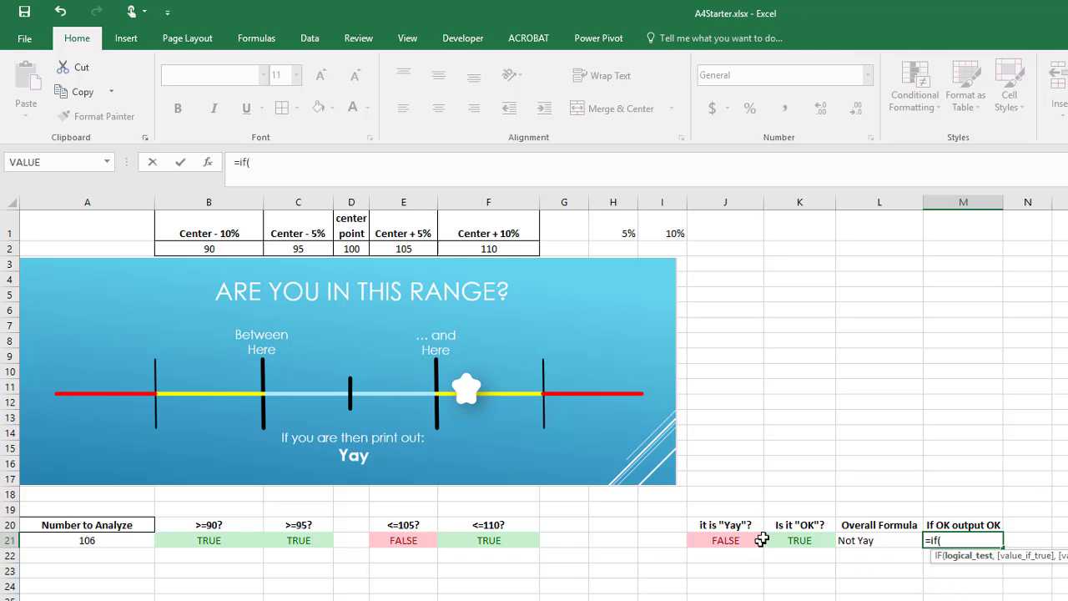
click(789, 540)
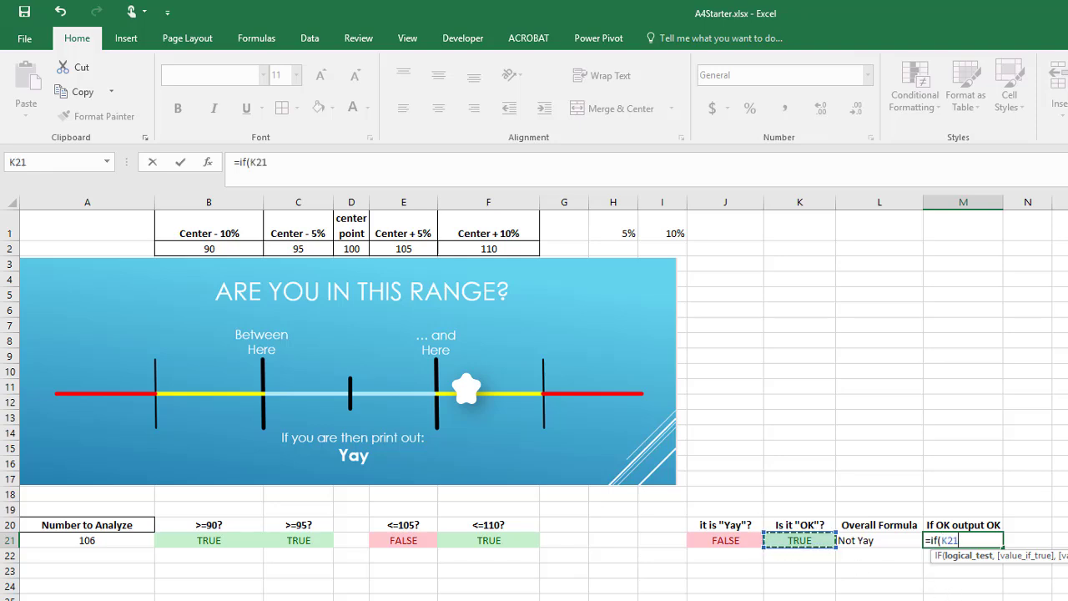
text(,)
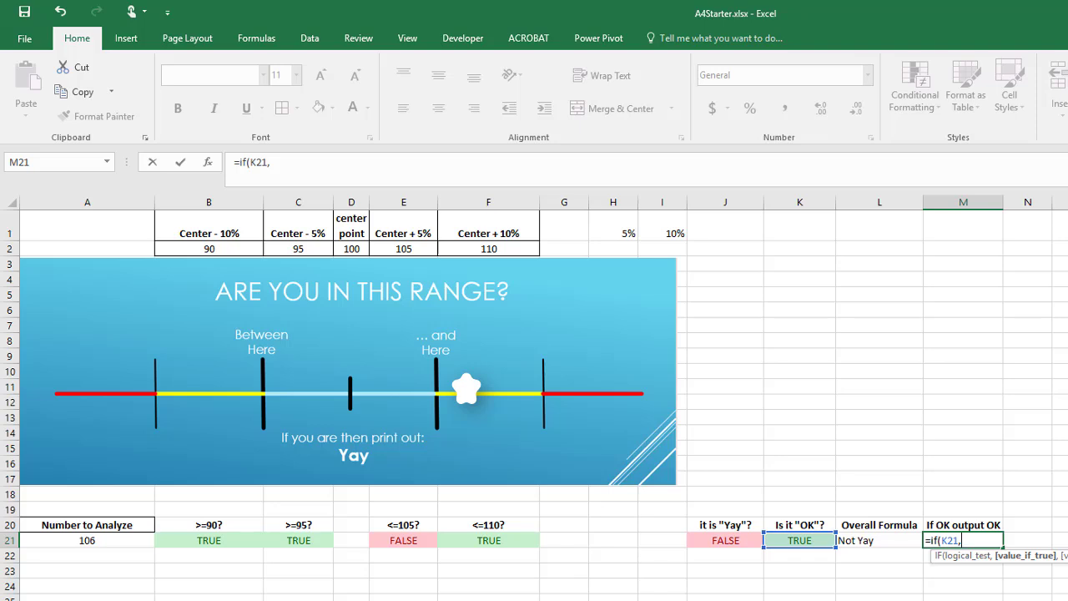
text("Well OK Then)
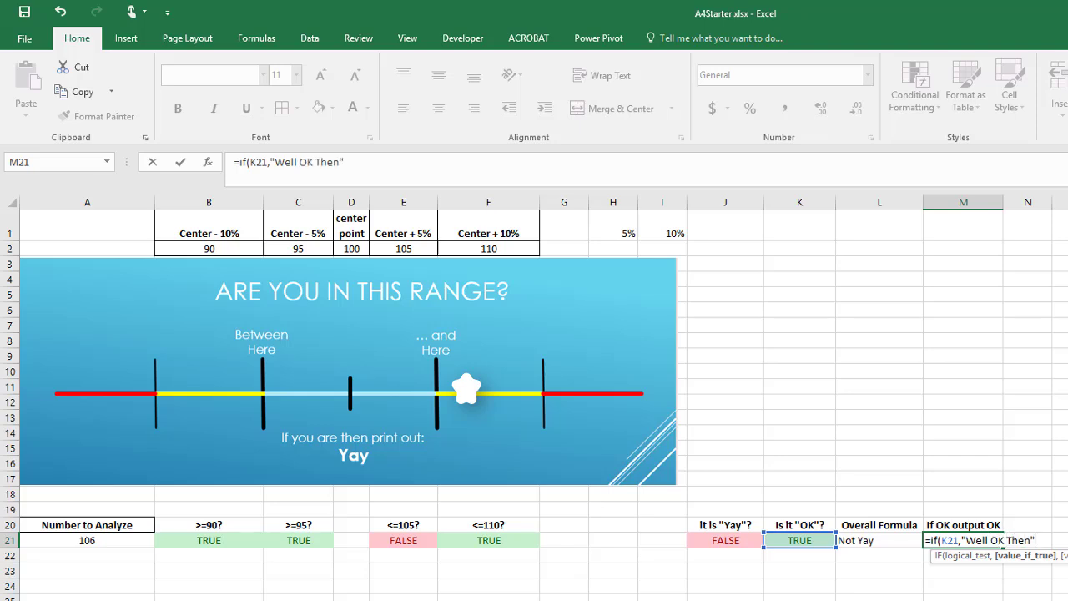
text(,"not yay and not OK either")
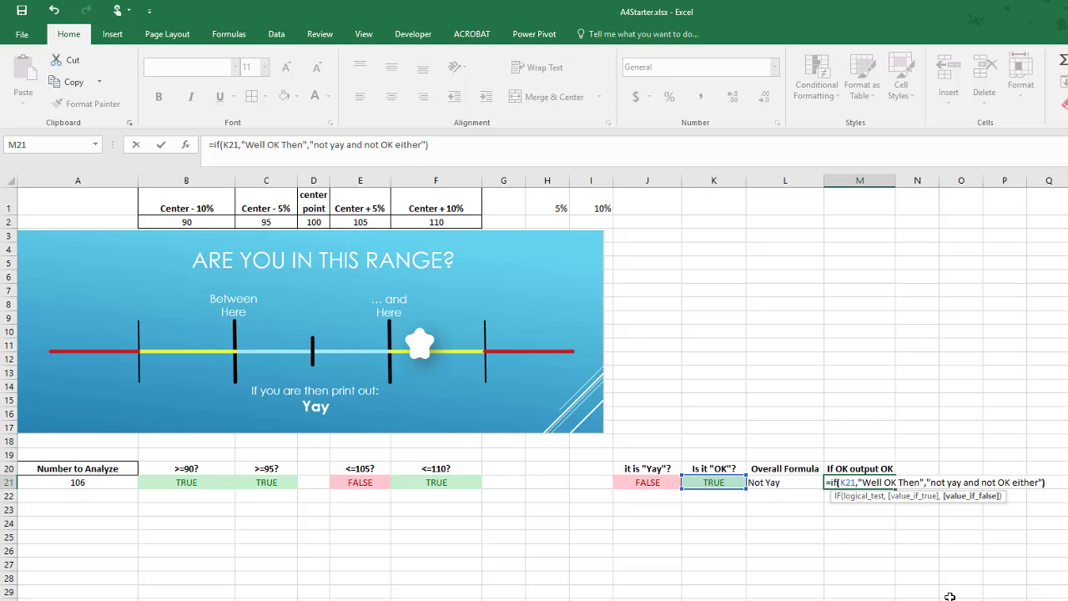
key(Return)
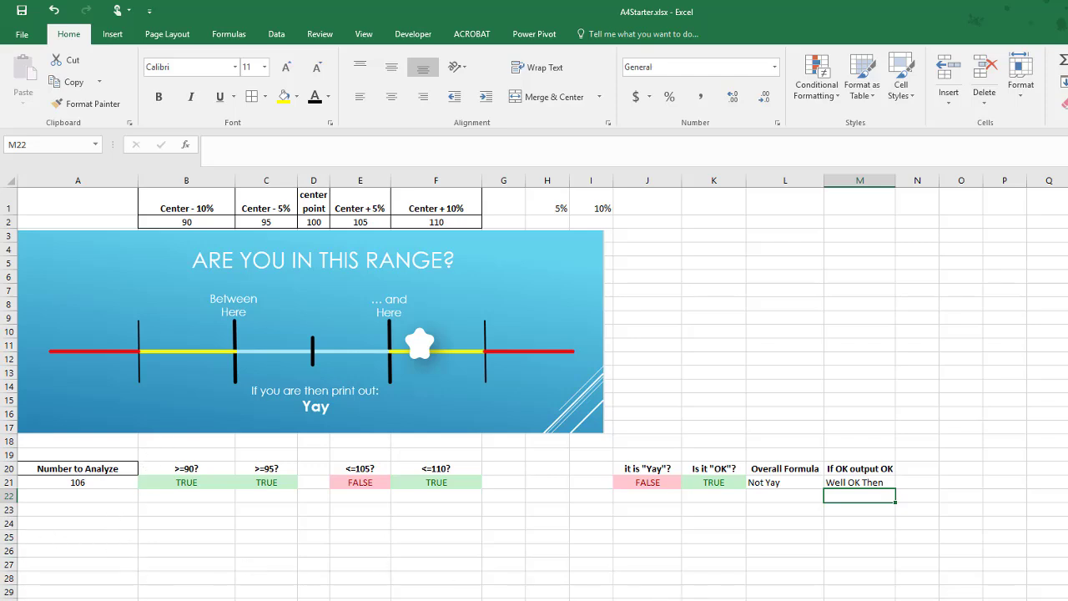
Enter 111, then 92, then 50 in A21 as the number to analyze.
click(96, 484)
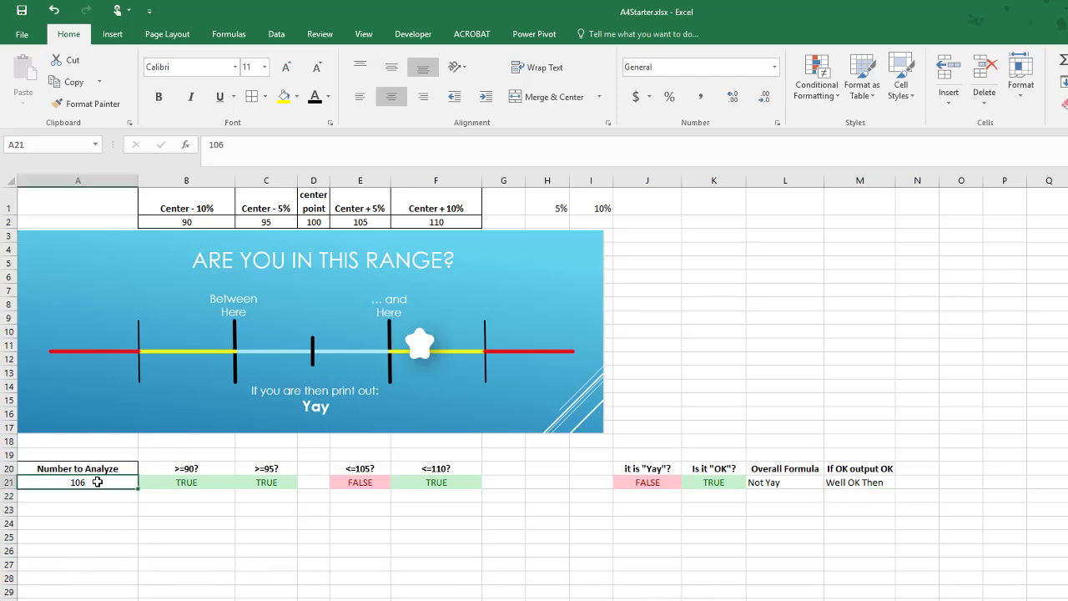
text(111)
key(Return)
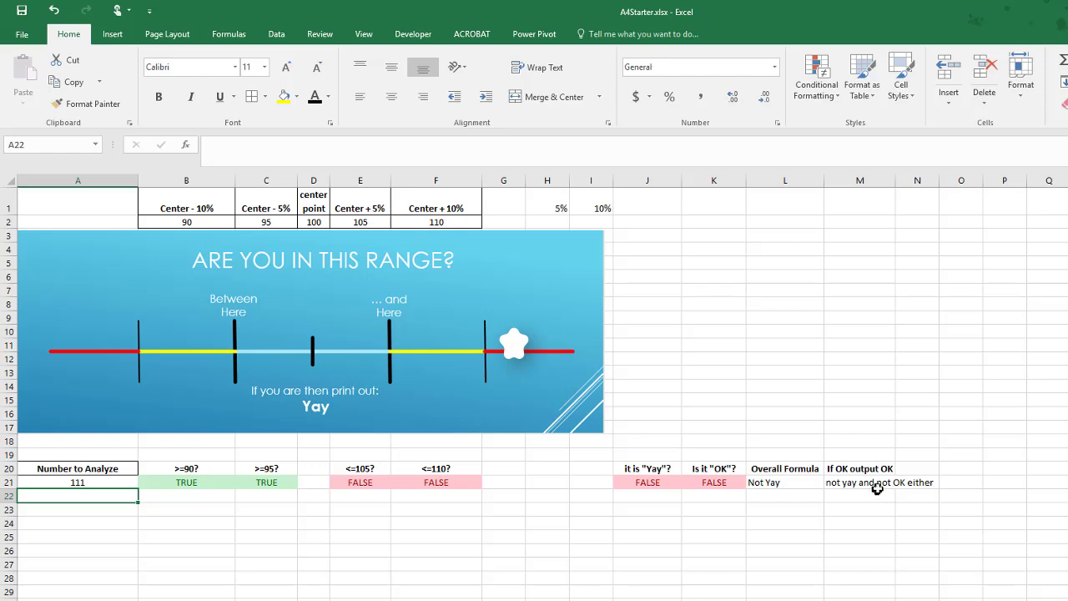
click(98, 483)
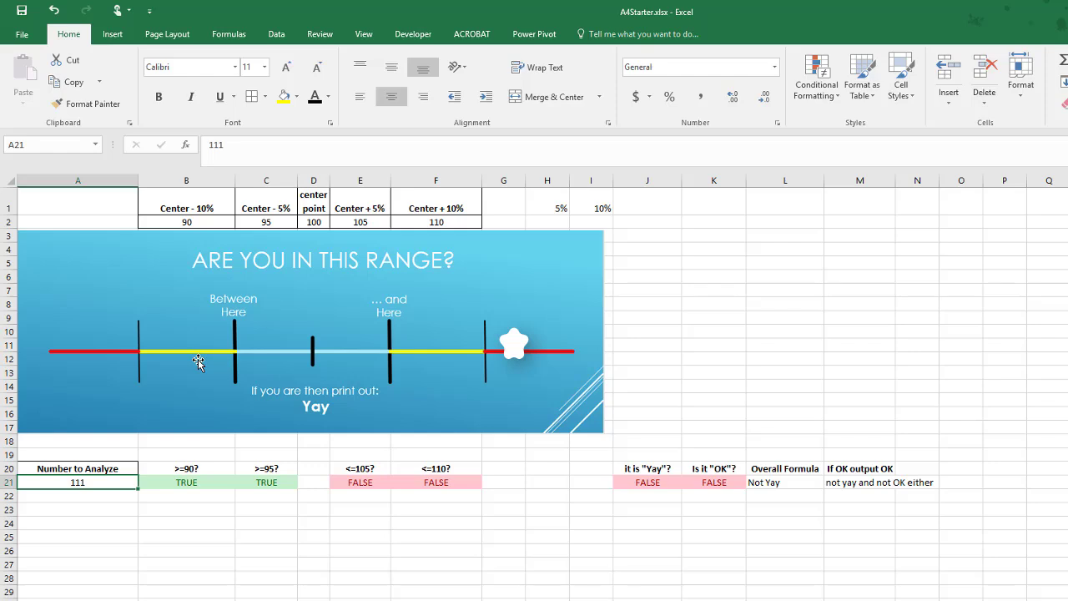
text(92)
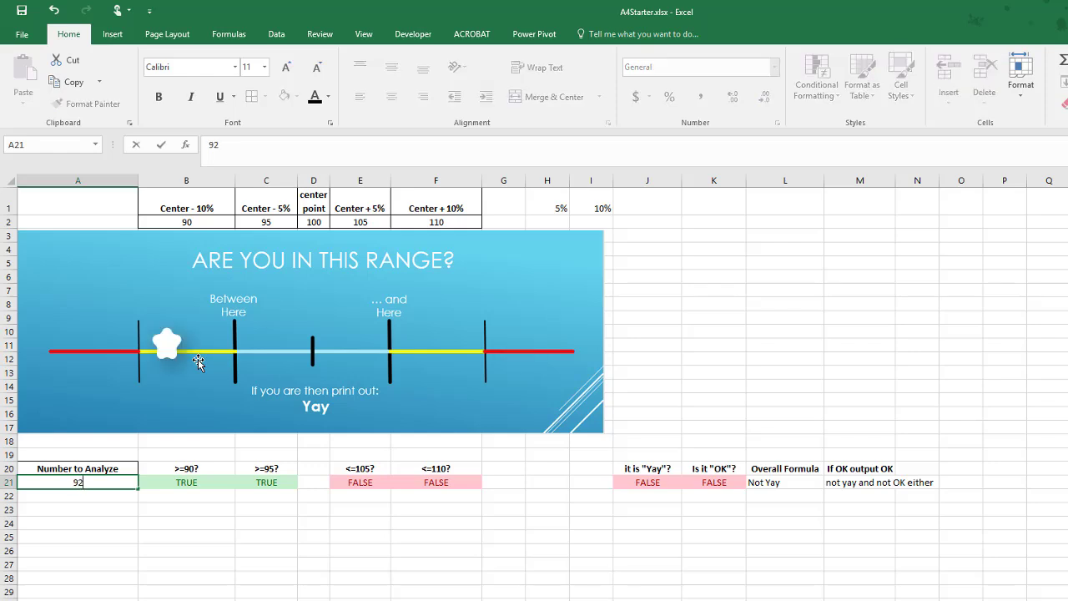
key(Return)
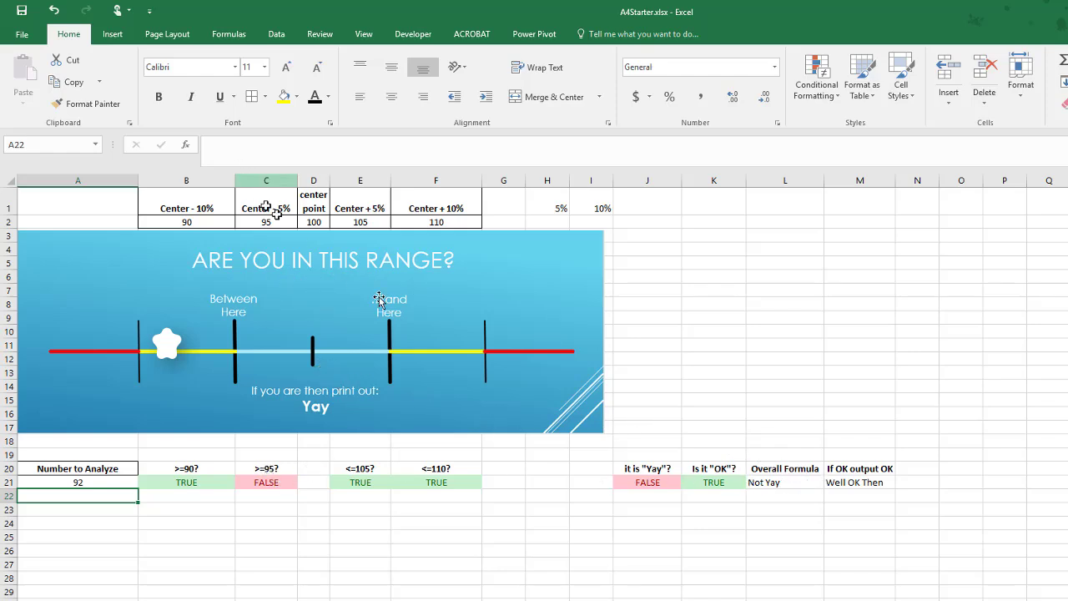
click(80, 482)
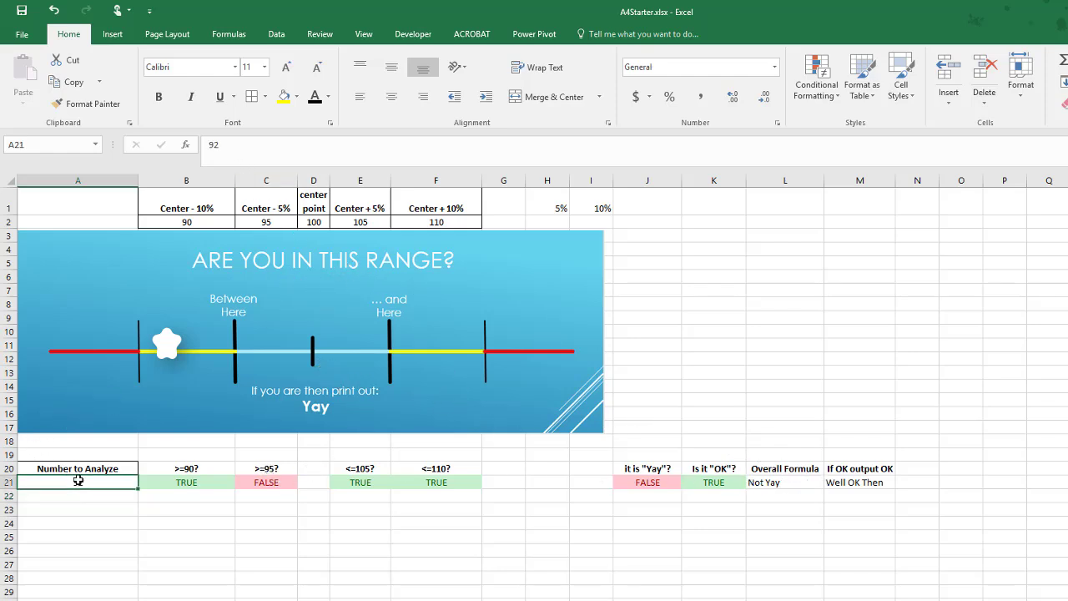
text(50)
key(Return)
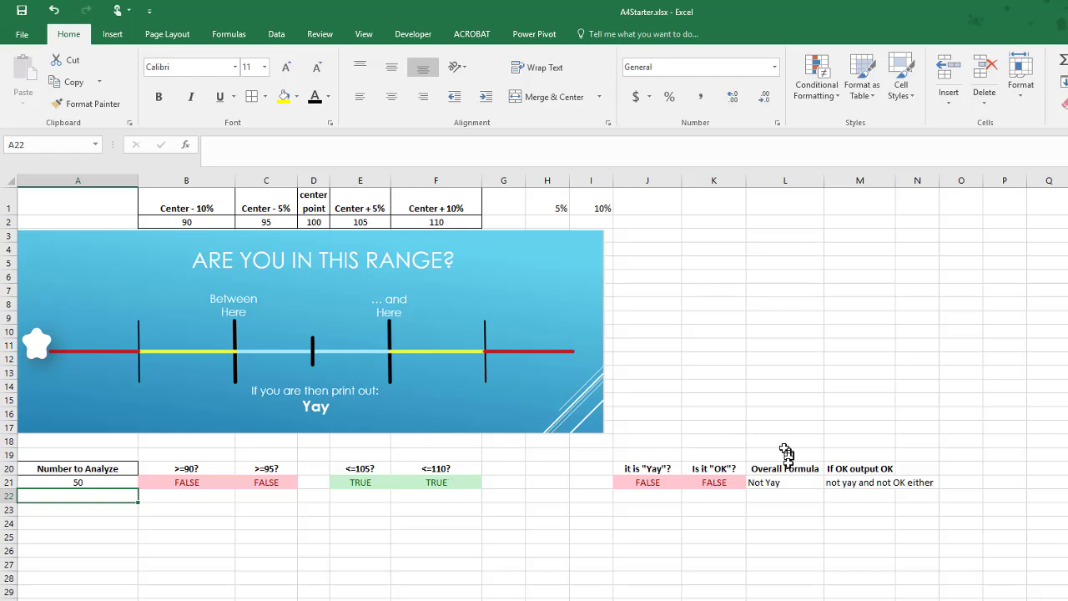
click(863, 483)
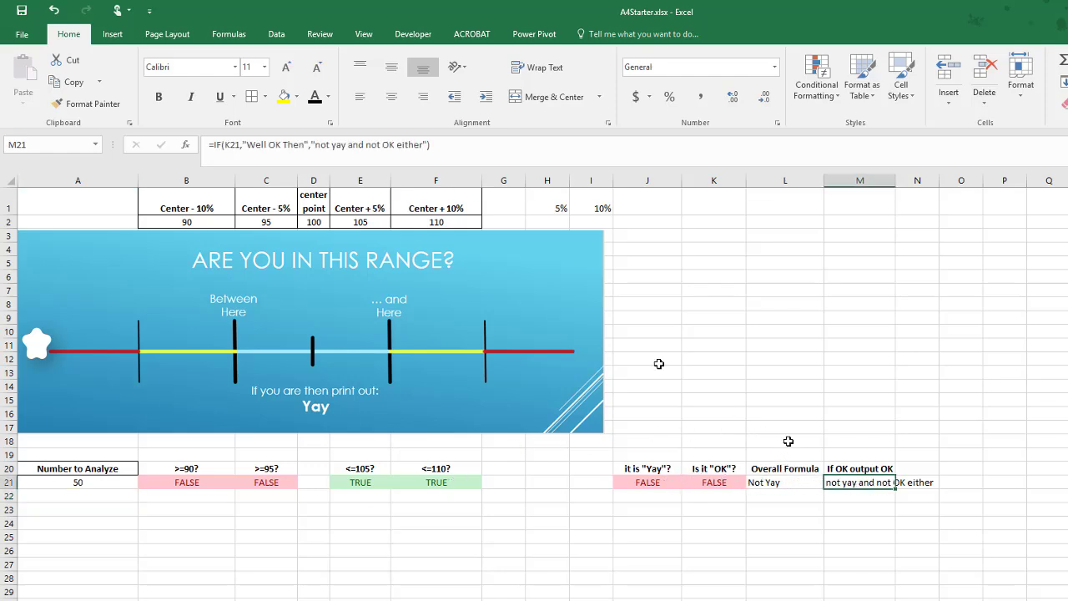
click(392, 142)
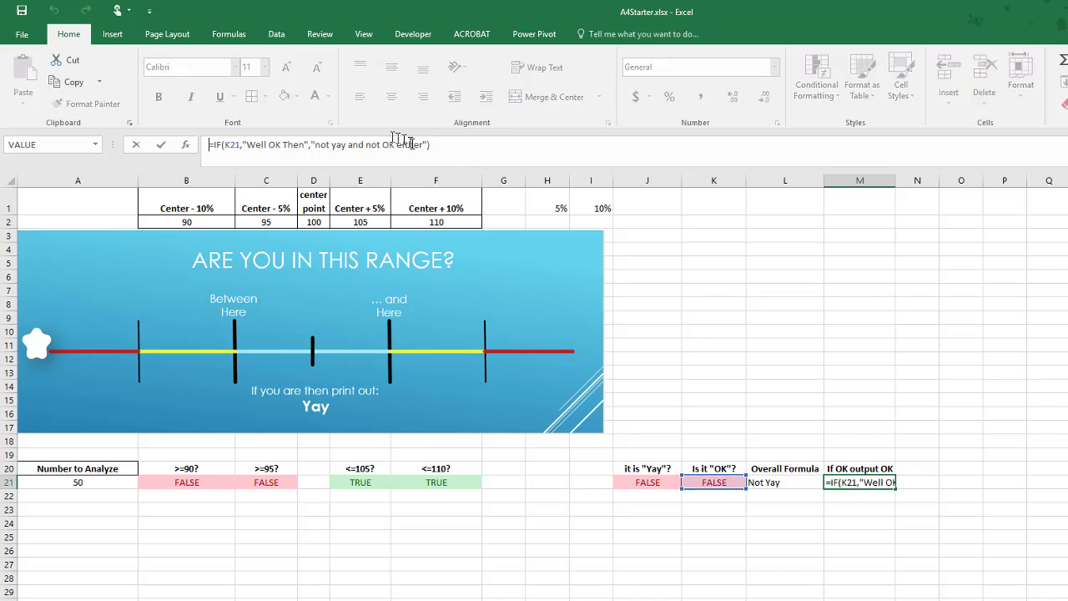
click(365, 142)
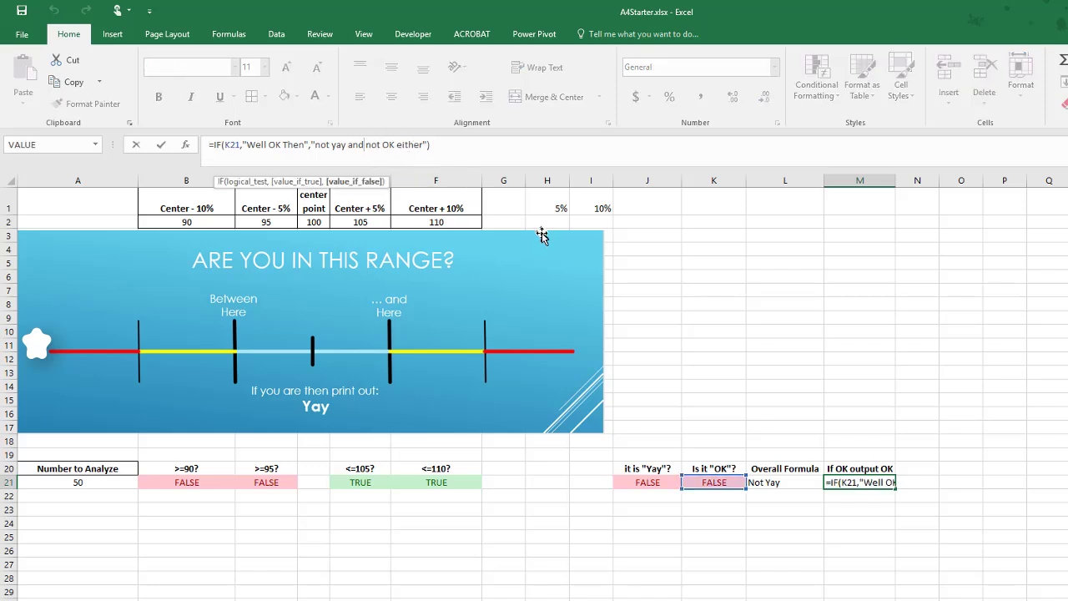
key(Return)
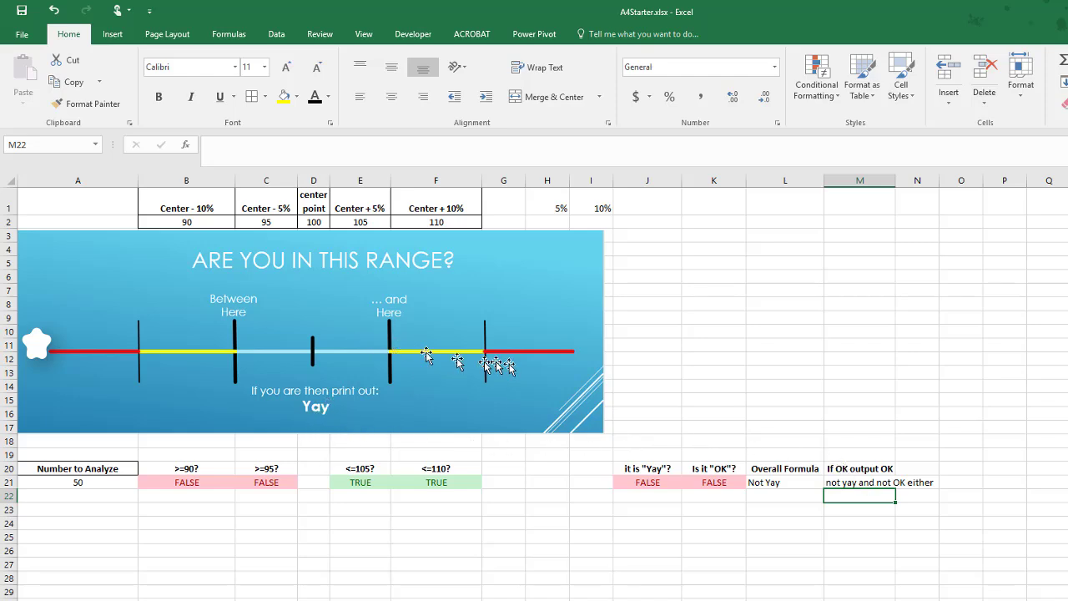
Change M21's false result from "not yay and not OK either" to "Booooo!".
click(785, 483)
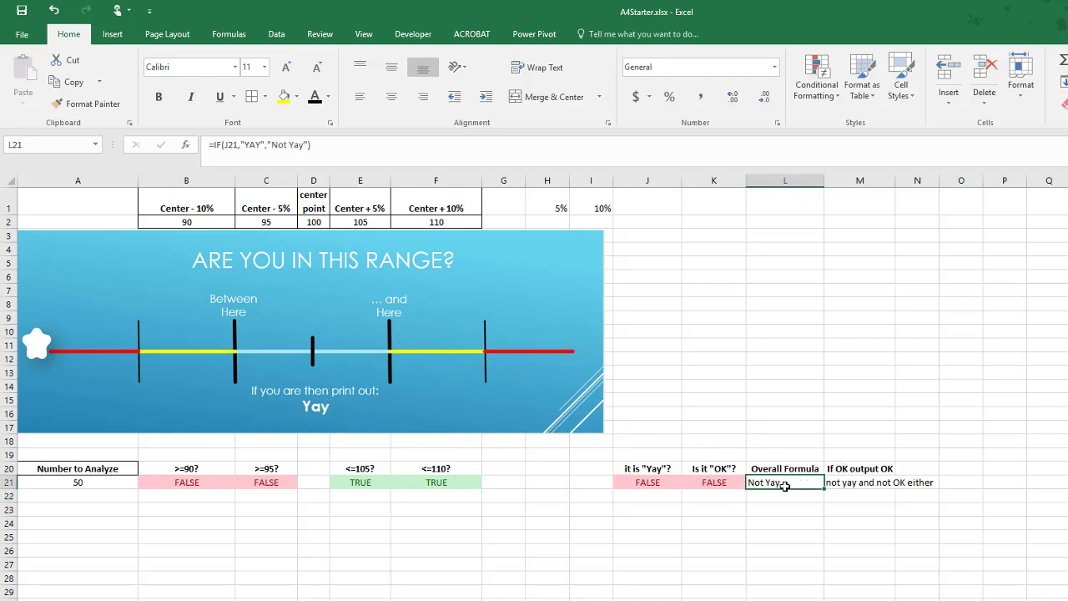
click(260, 148)
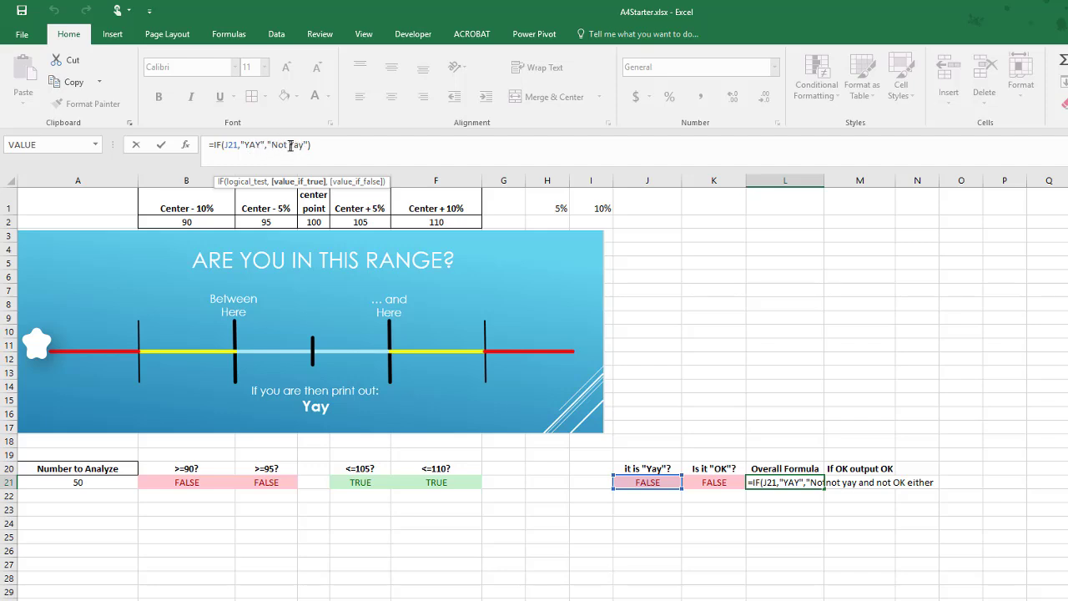
click(840, 482)
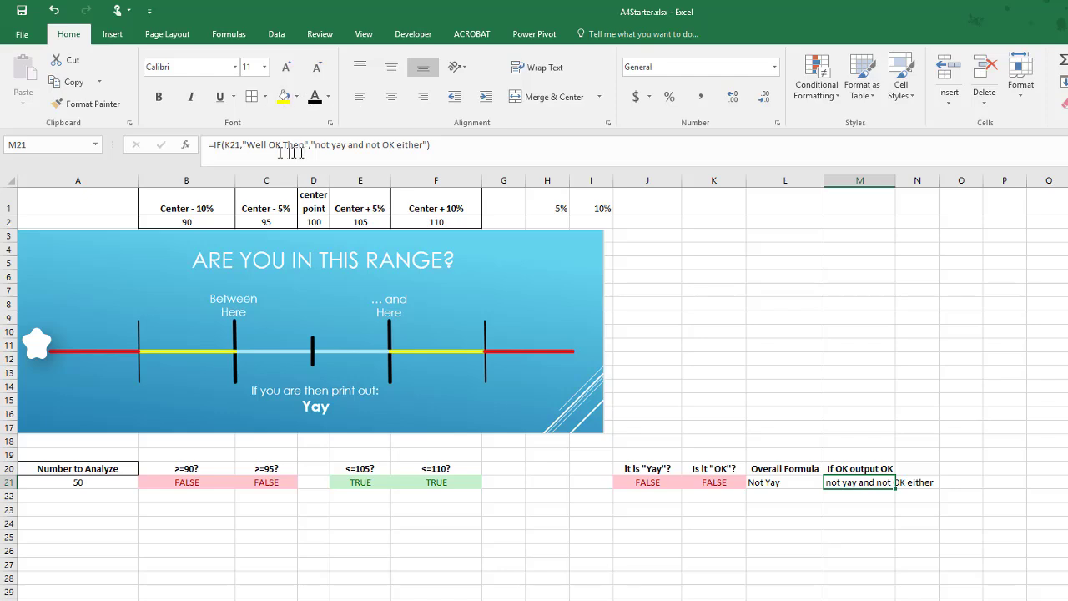
click(255, 147)
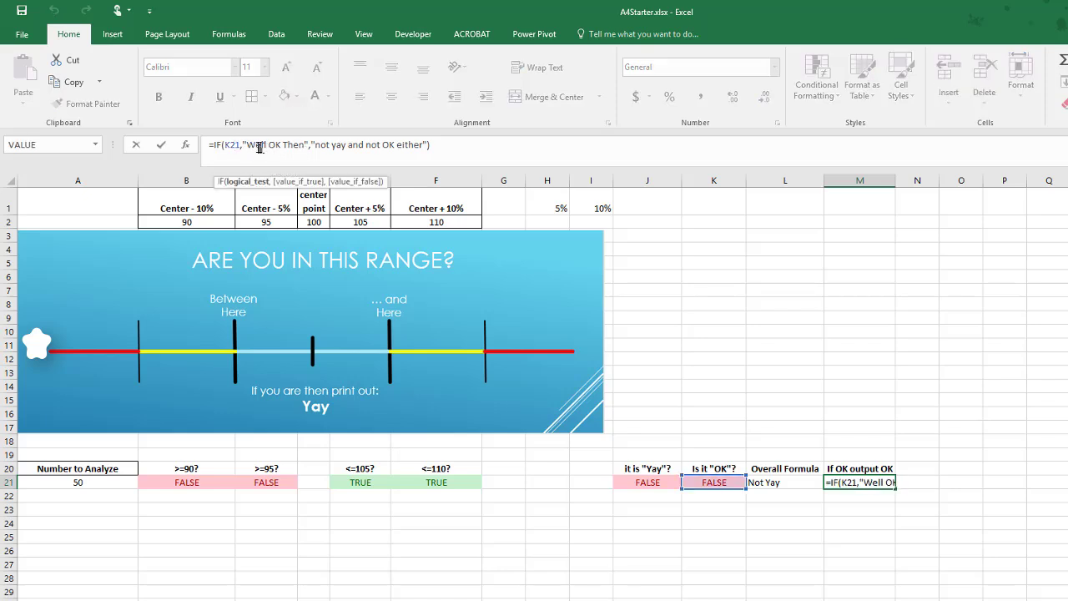
drag(251, 146, 314, 146)
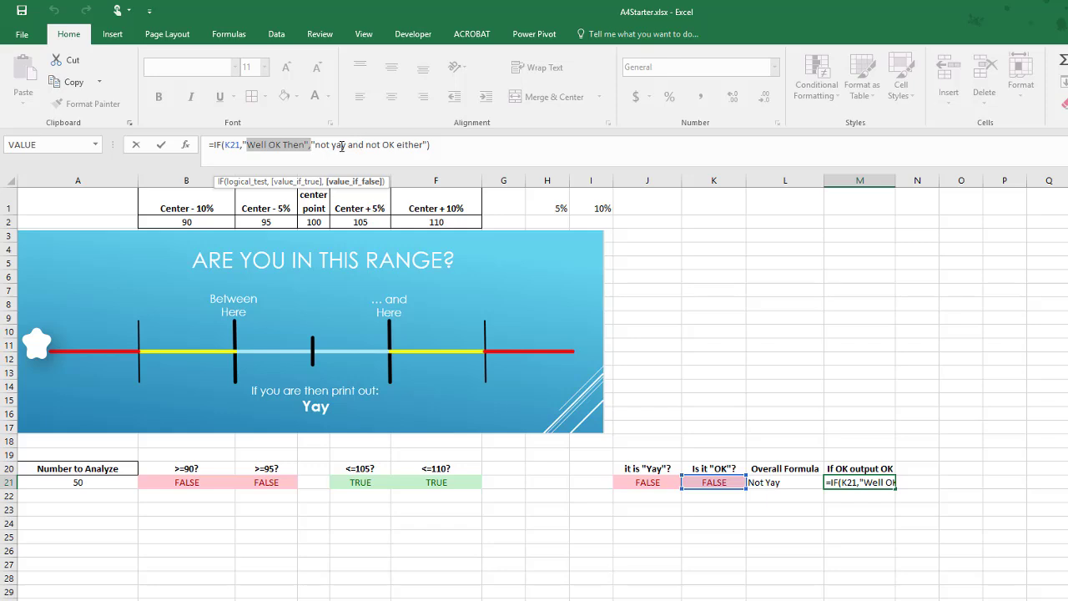
click(424, 145)
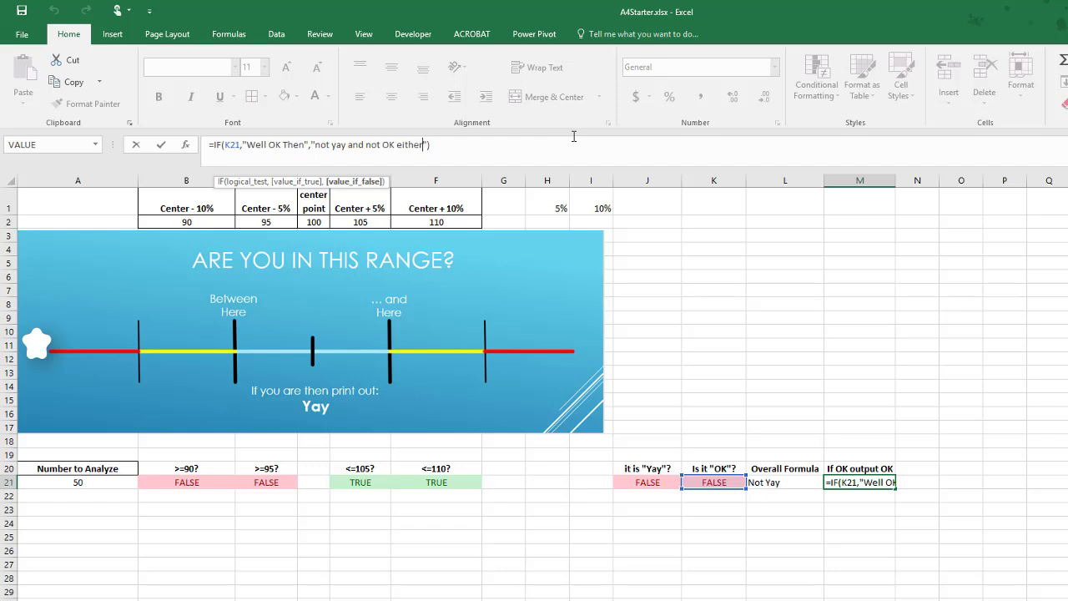
key(Right)
key(BackSpace)
key(BackSpace)
key(BackSpace)
key(BackSpace)
key(BackSpace)
key(BackSpace)
key(BackSpace)
key(BackSpace)
key(BackSpace)
key(BackSpace)
key(BackSpace)
key(BackSpace)
key(BackSpace)
key(BackSpace)
key(BackSpace)
key(BackSpace)
key(BackSpace)
key(BackSpace)
key(BackSpace)
key(BackSpace)
key(BackSpace)
key(BackSpace)
key(BackSpace)
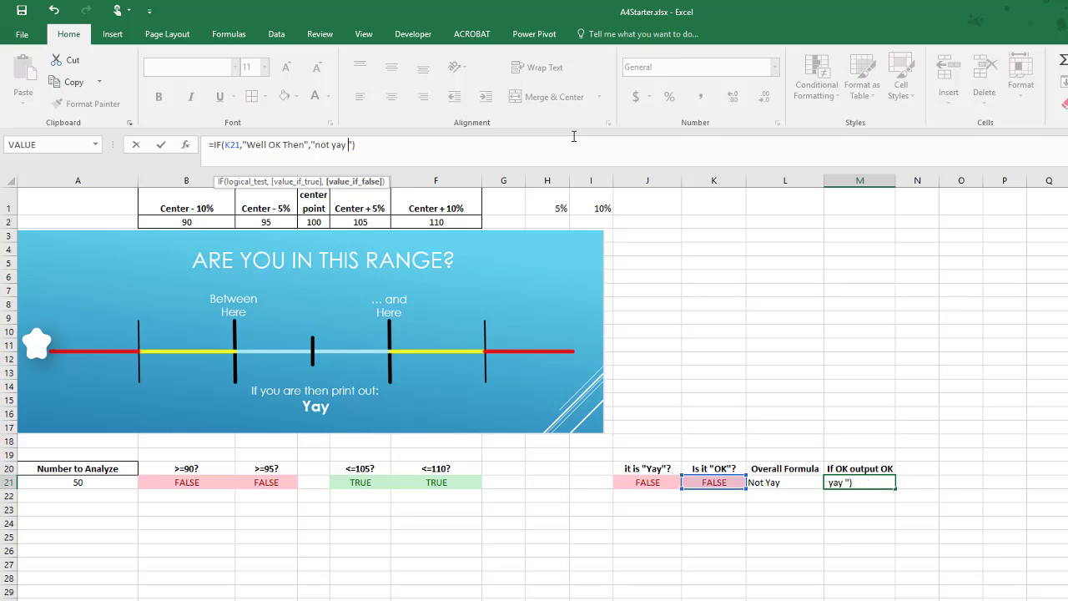
key(BackSpace)
key(BackSpace)
text(Booooo!)
key(Return)
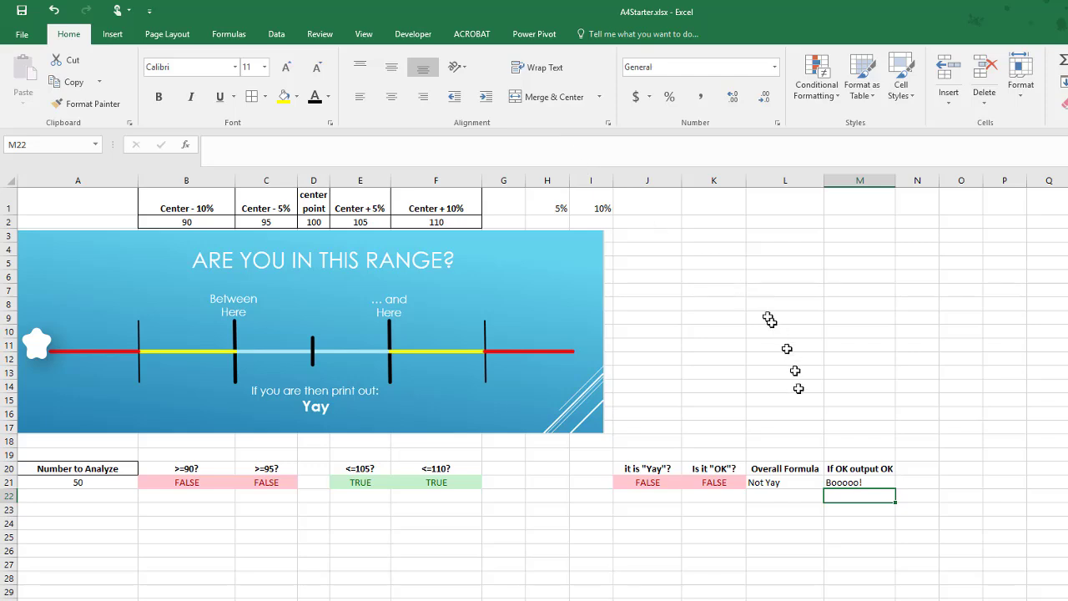
Copy the IF(K21,"Well OK Then","Booooo!") text from M21's formula.
click(787, 480)
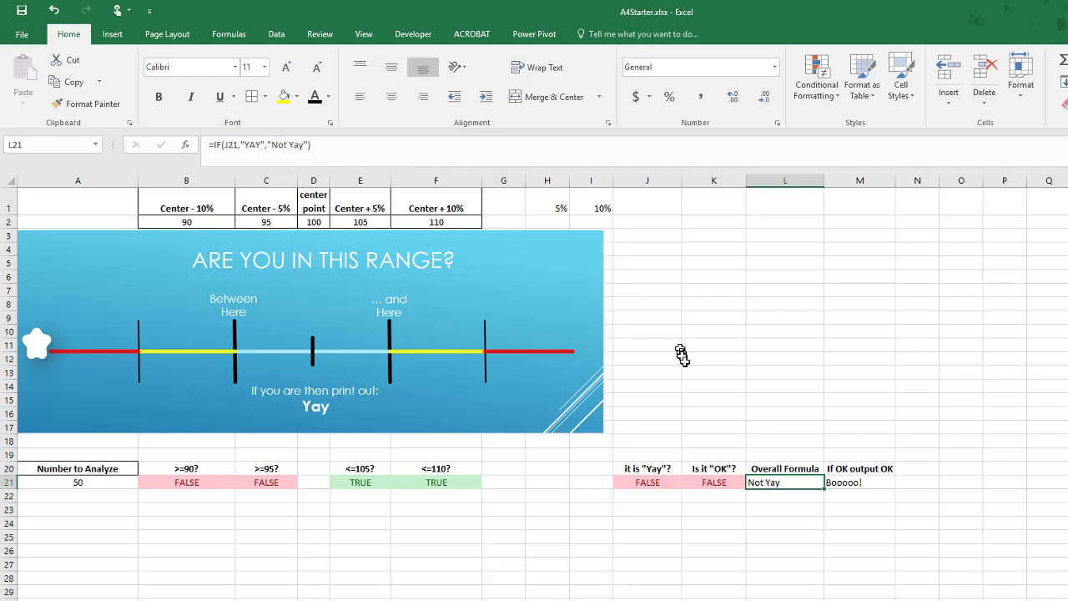
click(853, 482)
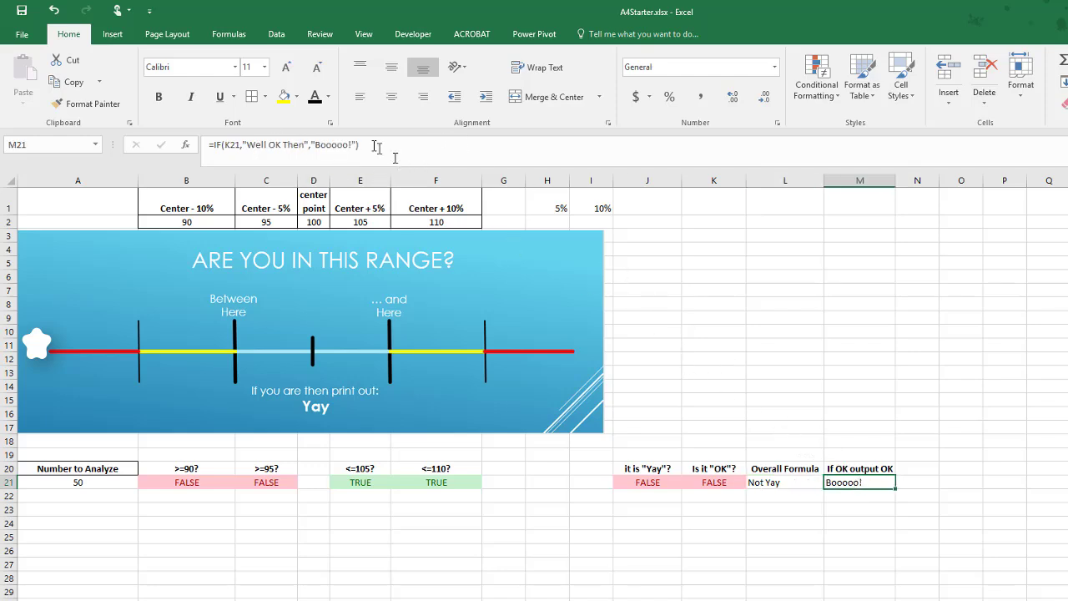
drag(414, 145, 233, 144)
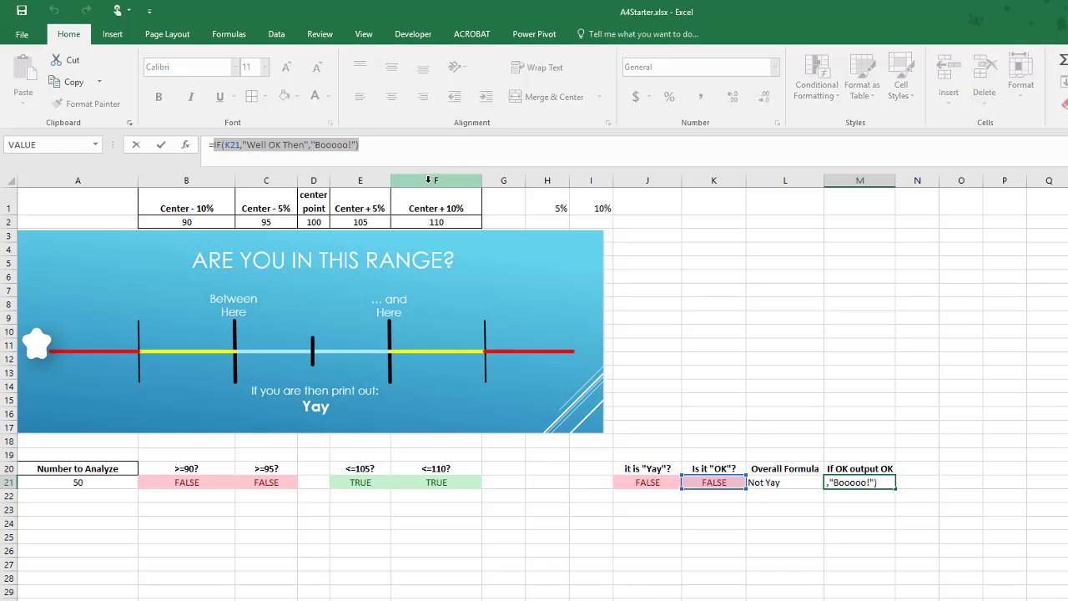
key(ctrl+c)
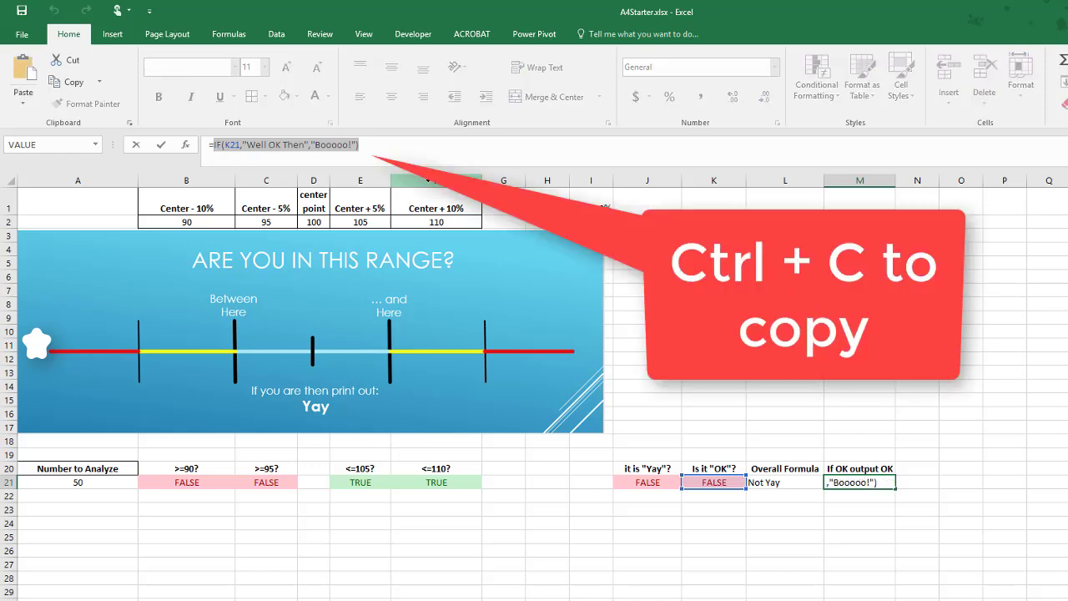
key(Escape)
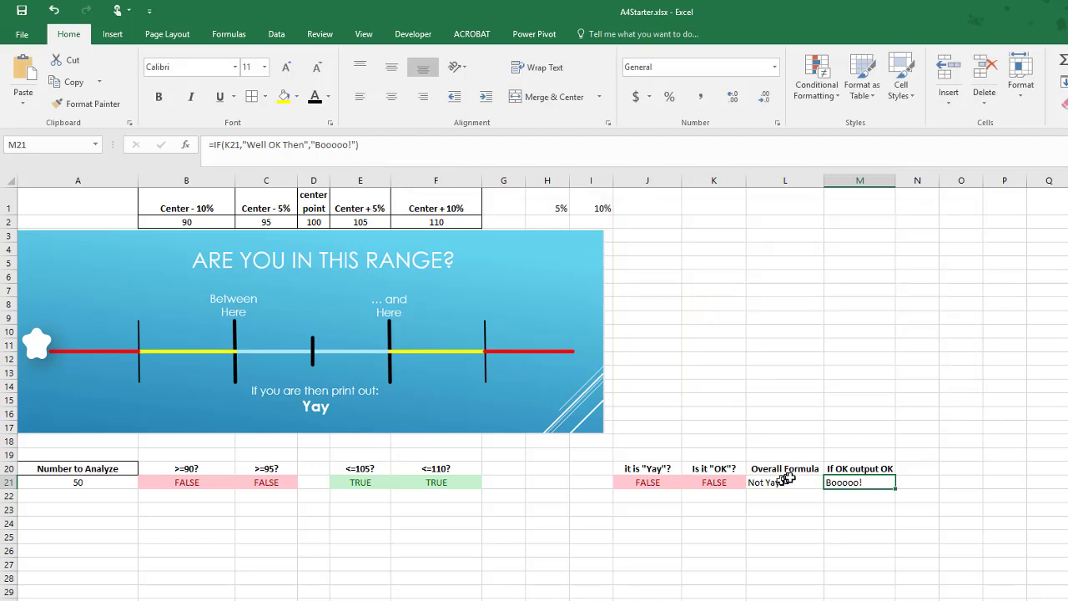
Replace L21's "Not Yay" false result with the copied IF formula.
click(786, 480)
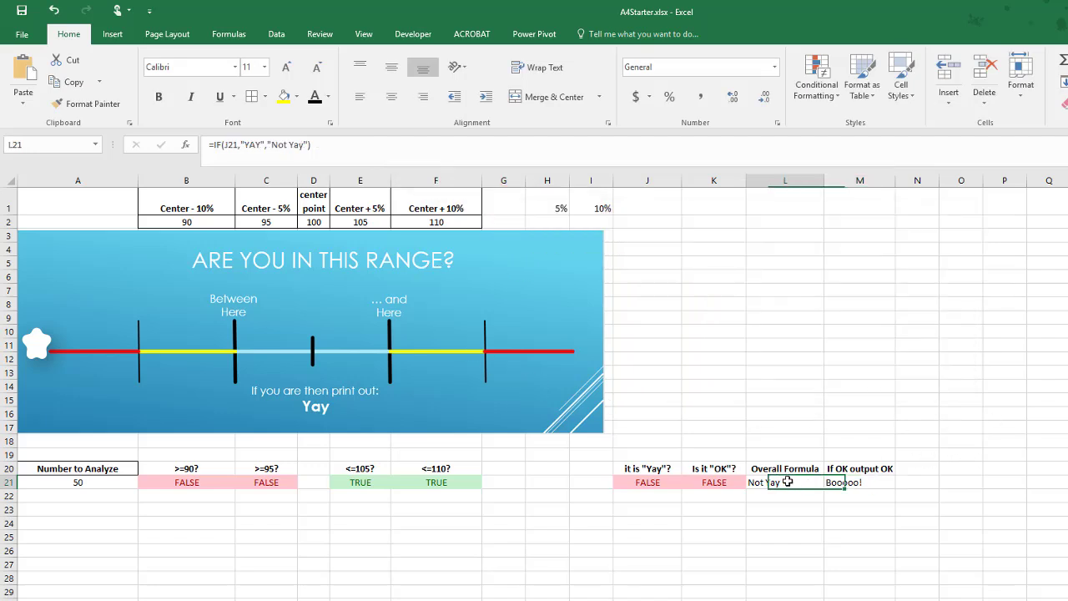
click(272, 145)
key(Delete)
key(Delete)
key(Delete)
key(Delete)
key(Delete)
key(Delete)
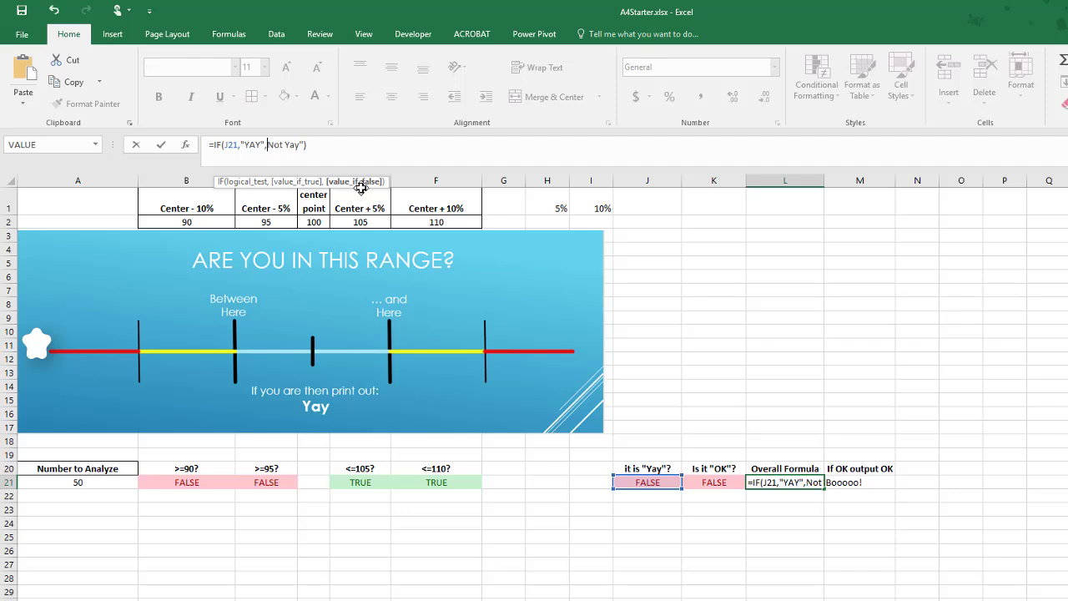
key(Delete)
key(Delete)
key(ctrl+v)
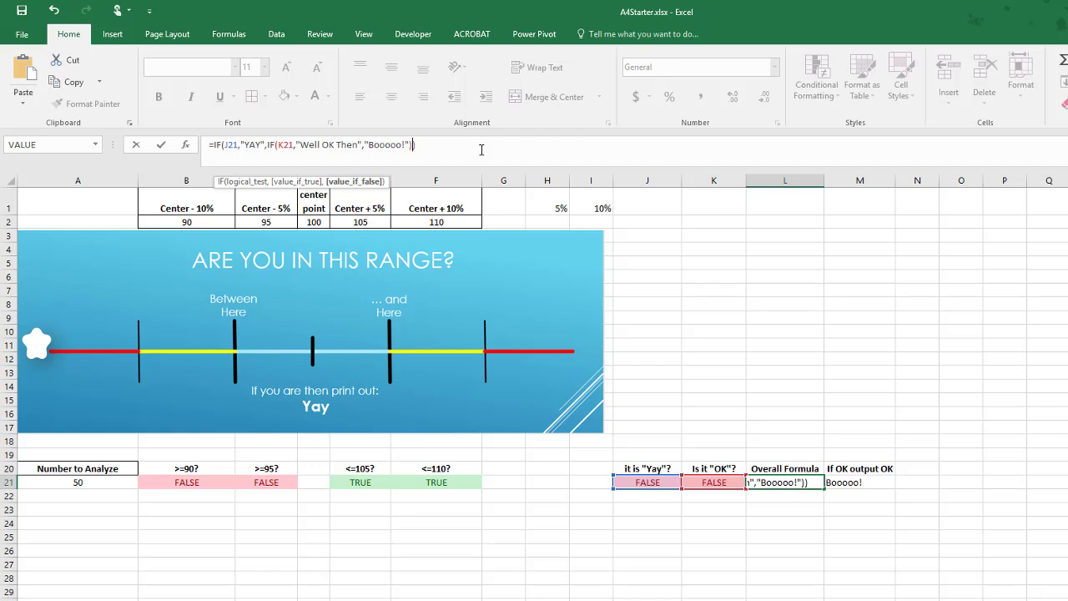
key(Return)
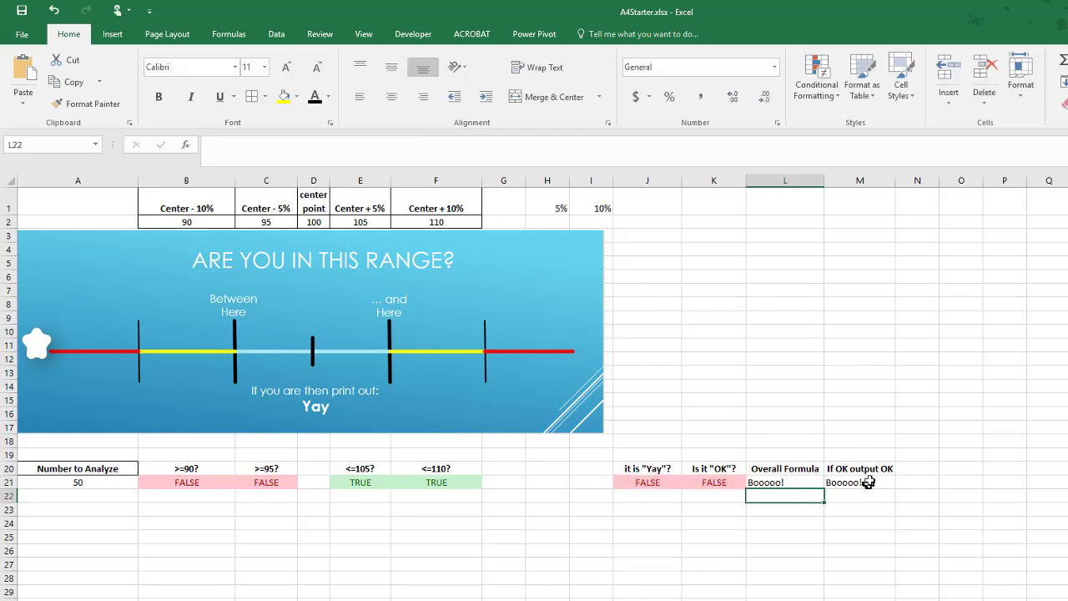
Make the M20:M22 helper text white so it is hidden.
drag(856, 462, 860, 497)
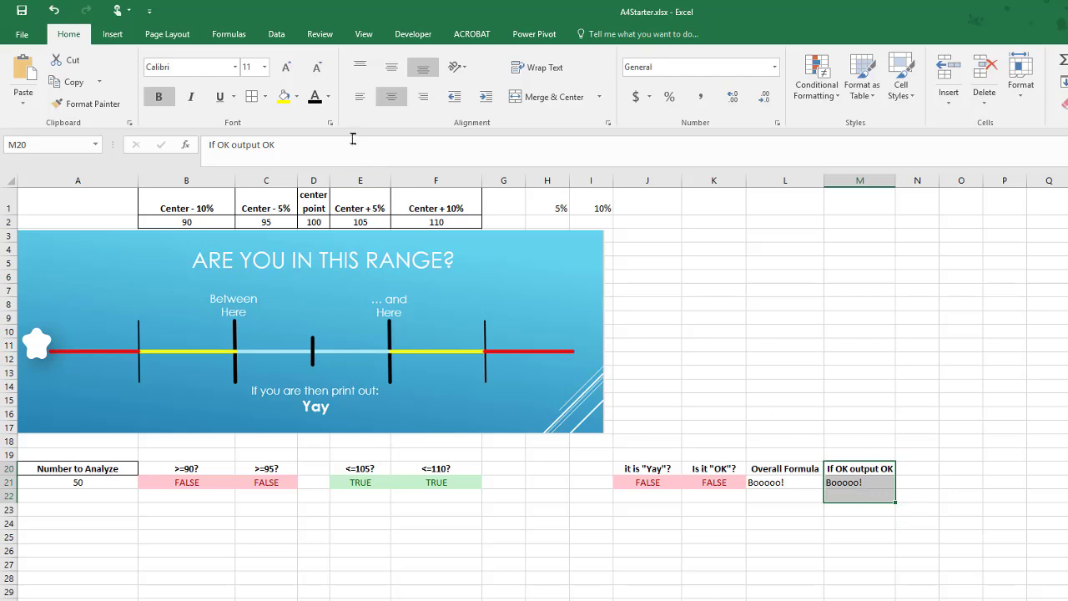
click(328, 97)
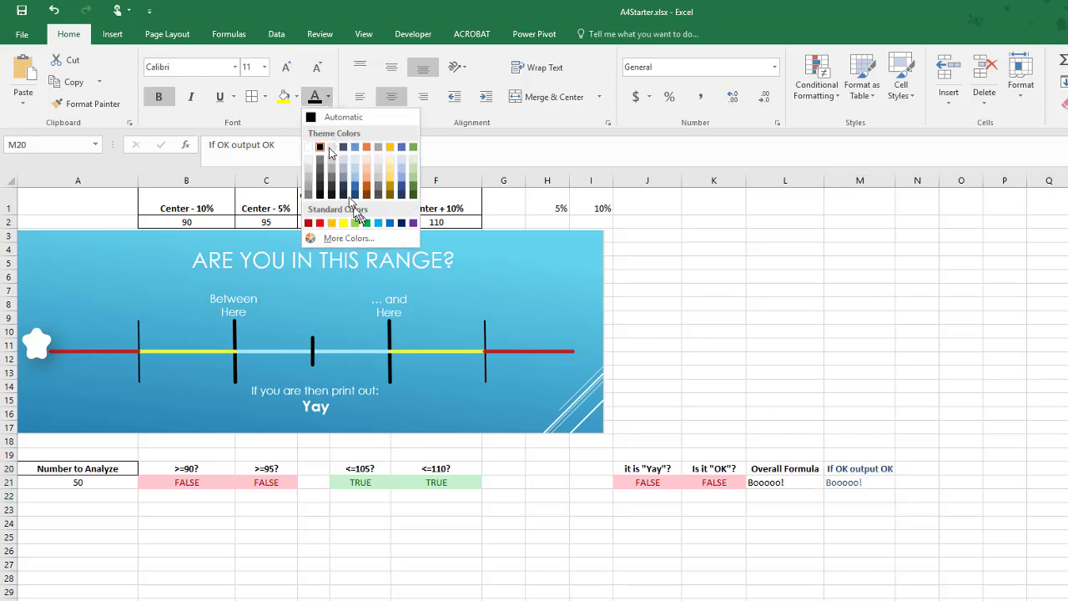
click(308, 147)
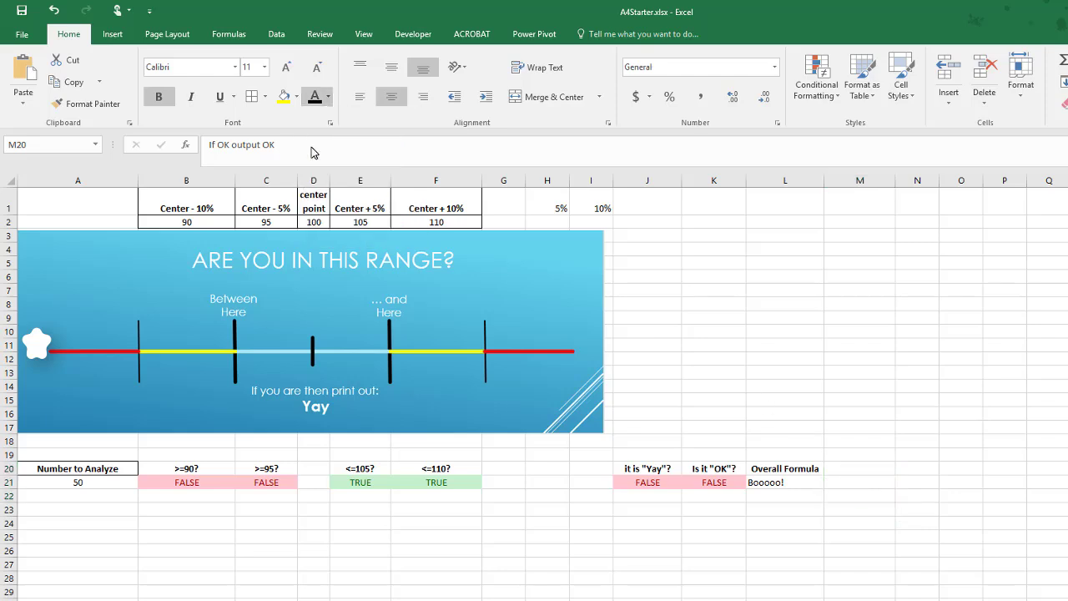
click(772, 486)
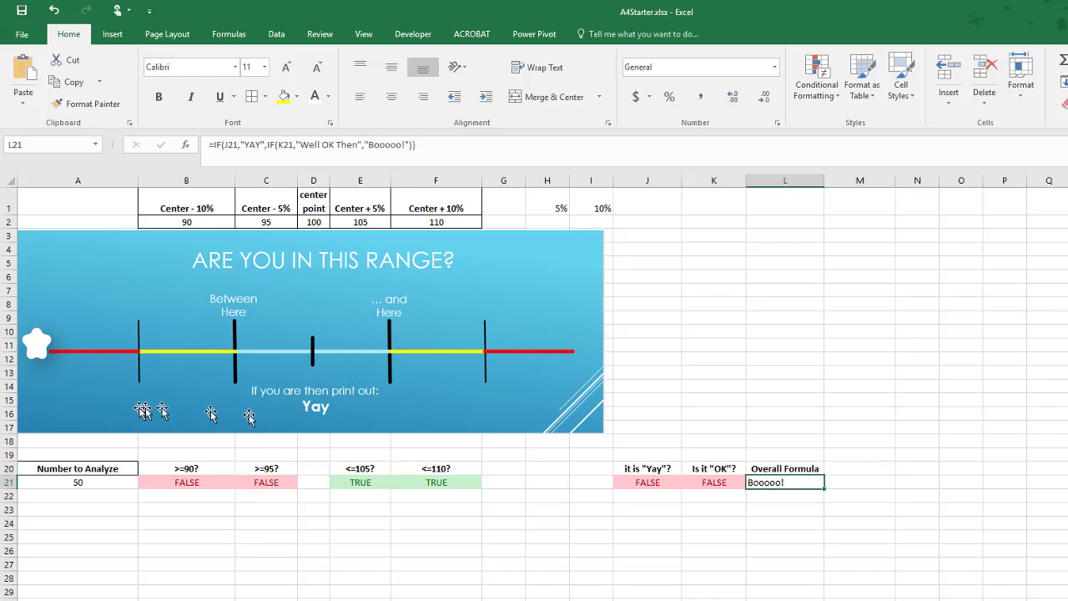
click(89, 483)
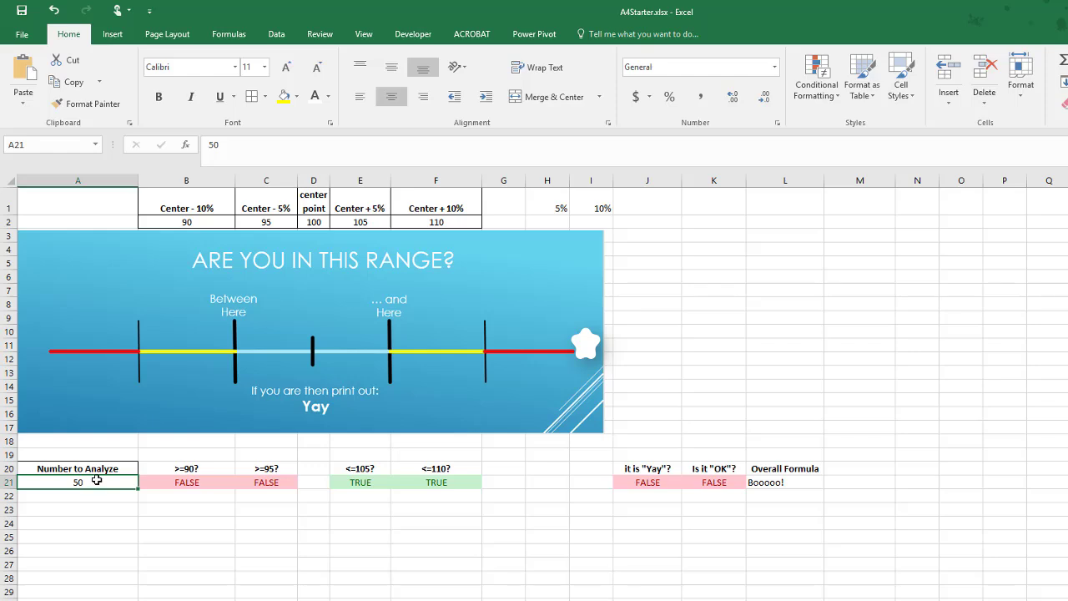
Try 150, 92 and 108 in A21 as the number to analyze.
text(15)
click(98, 479)
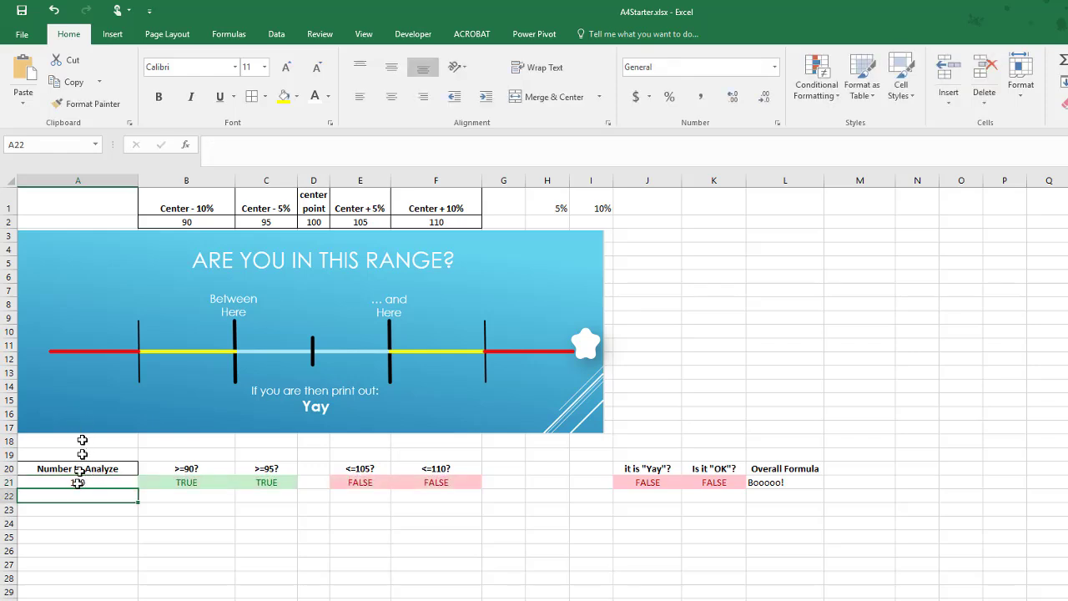
text(9)
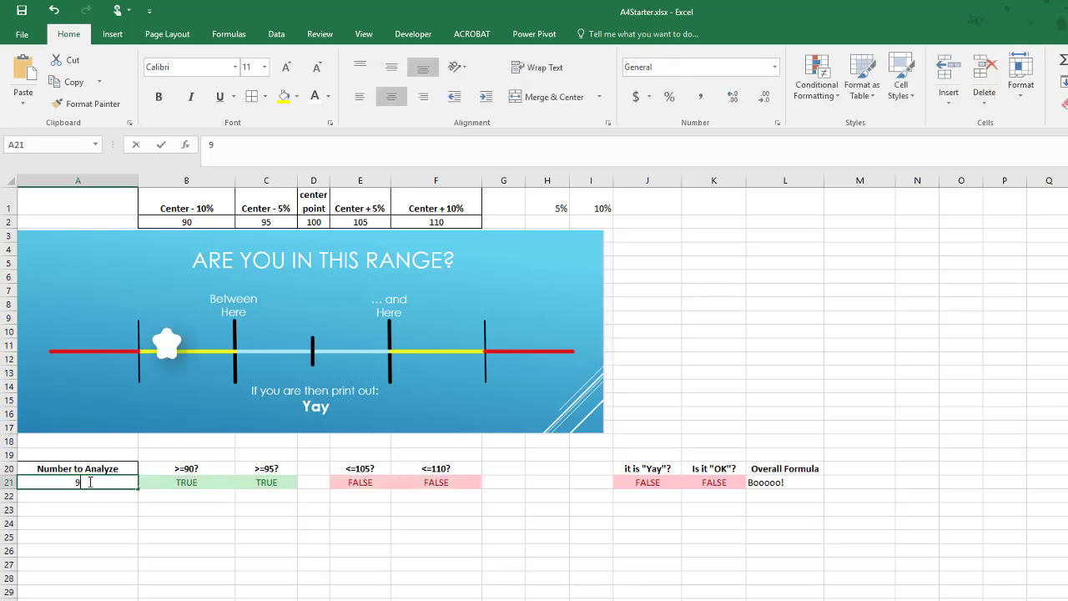
text(2)
key(Return)
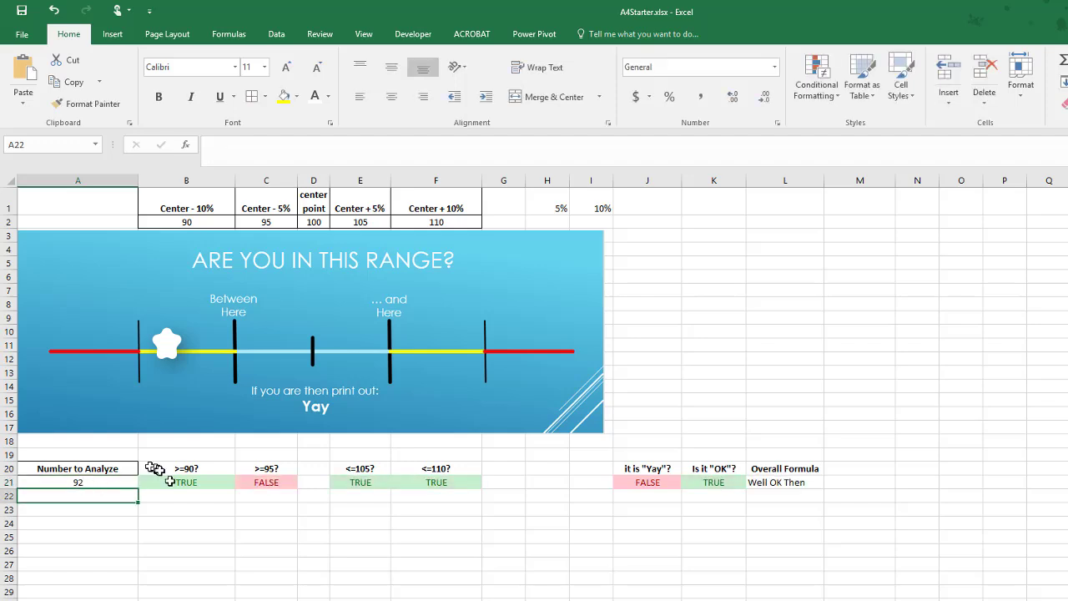
click(110, 482)
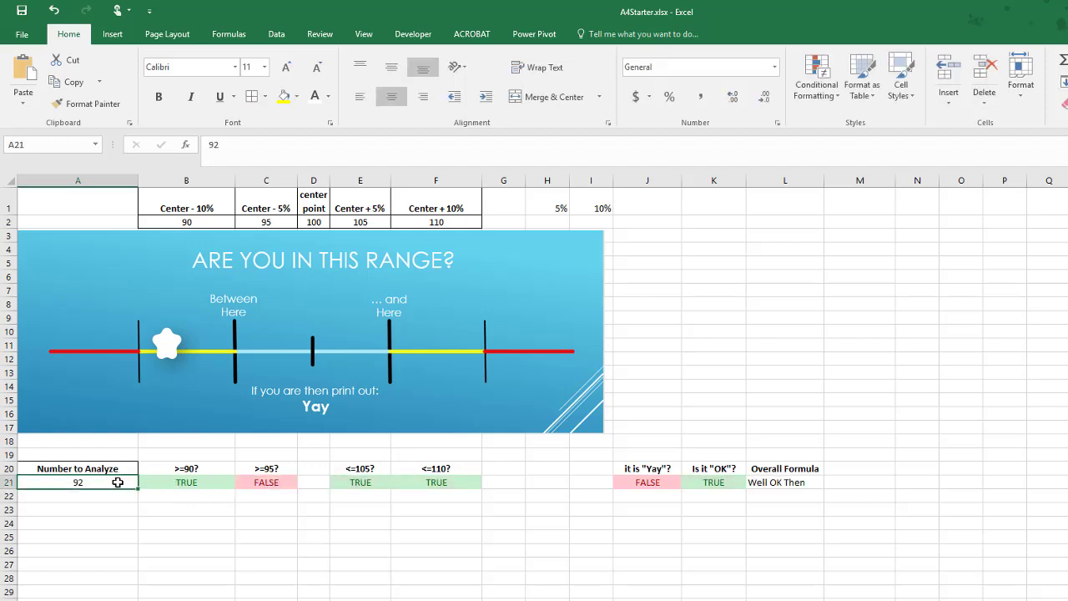
text(108)
key(Return)
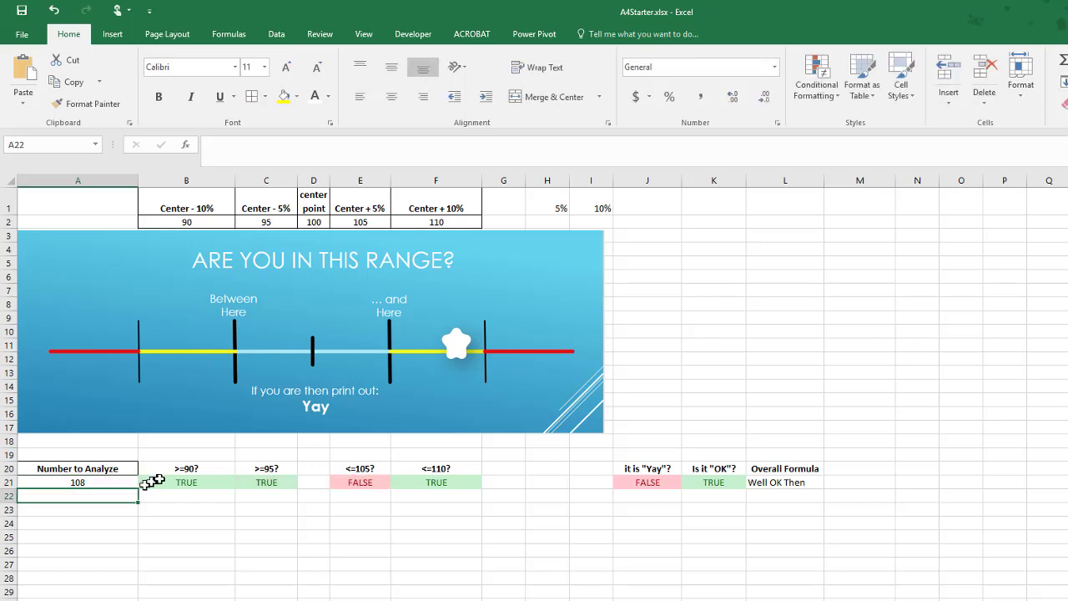
Try 96, then 104 in A21 and check that L21 shows YAY.
click(90, 482)
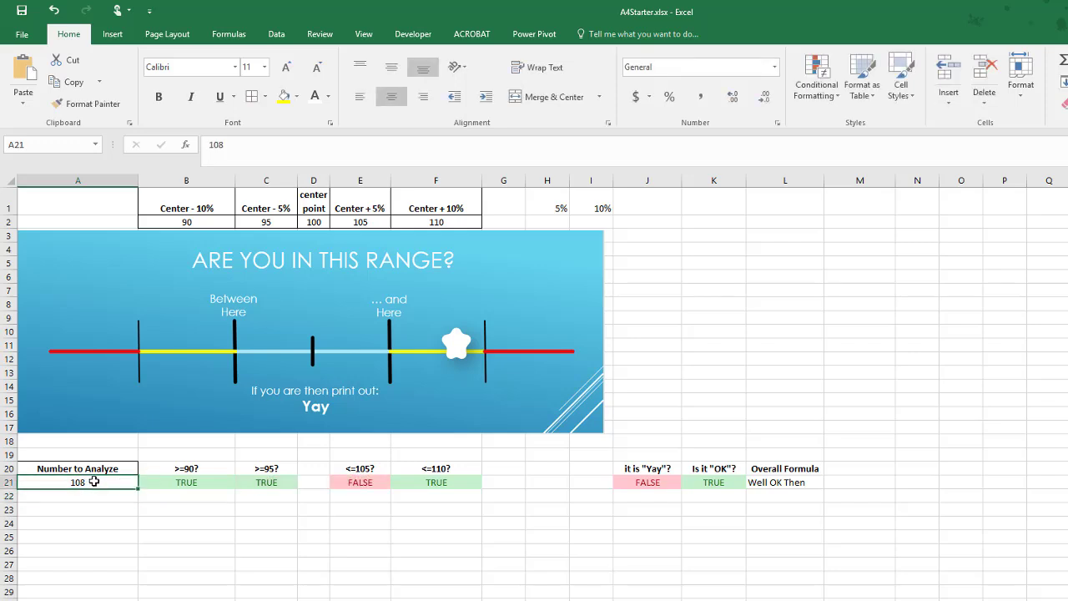
text(96)
key(Return)
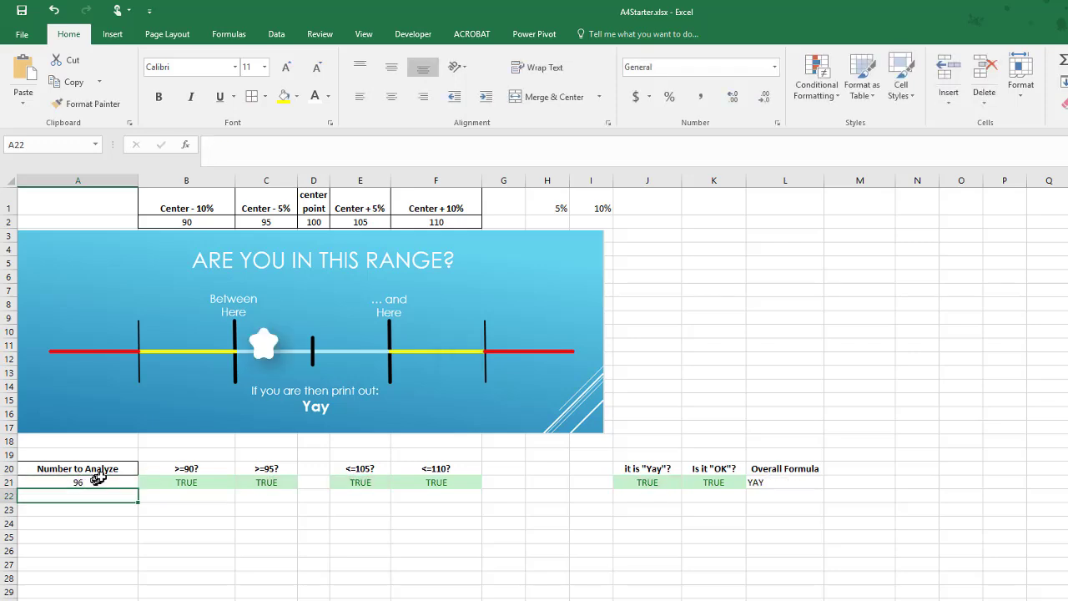
click(110, 484)
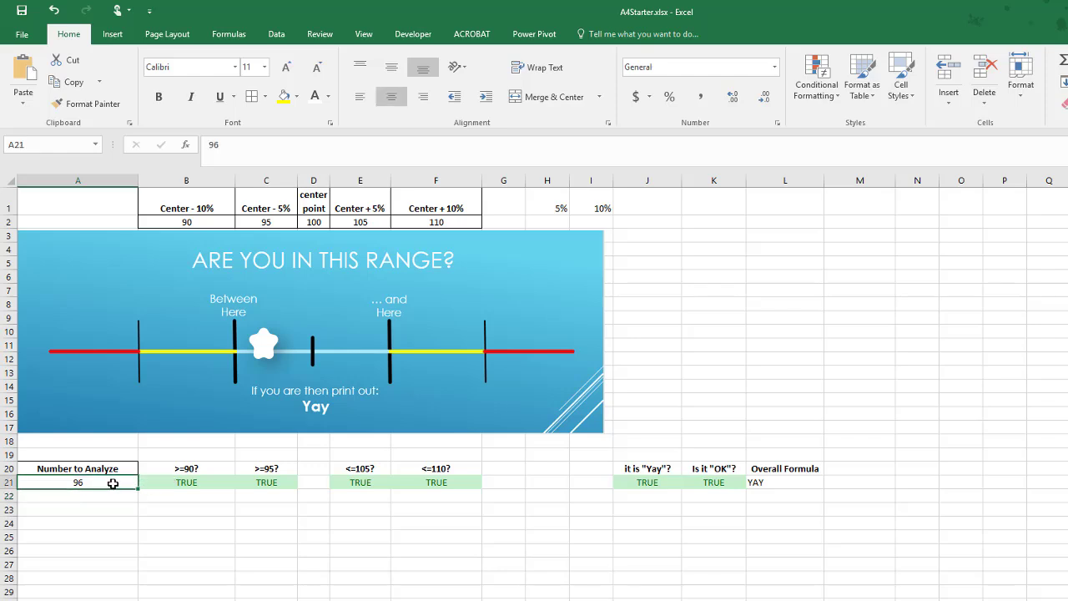
text(104)
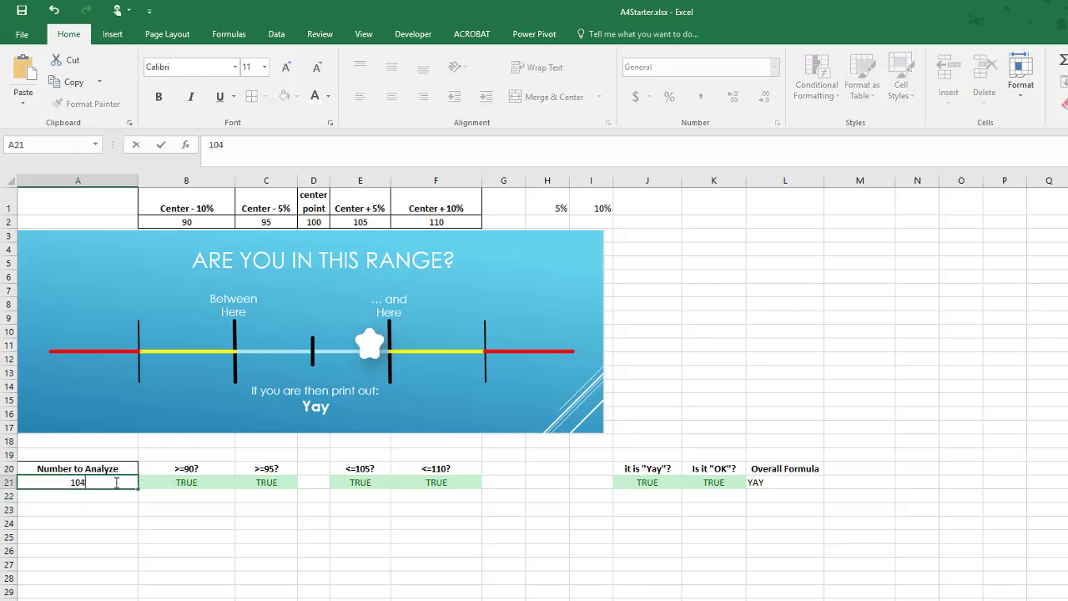
key(Return)
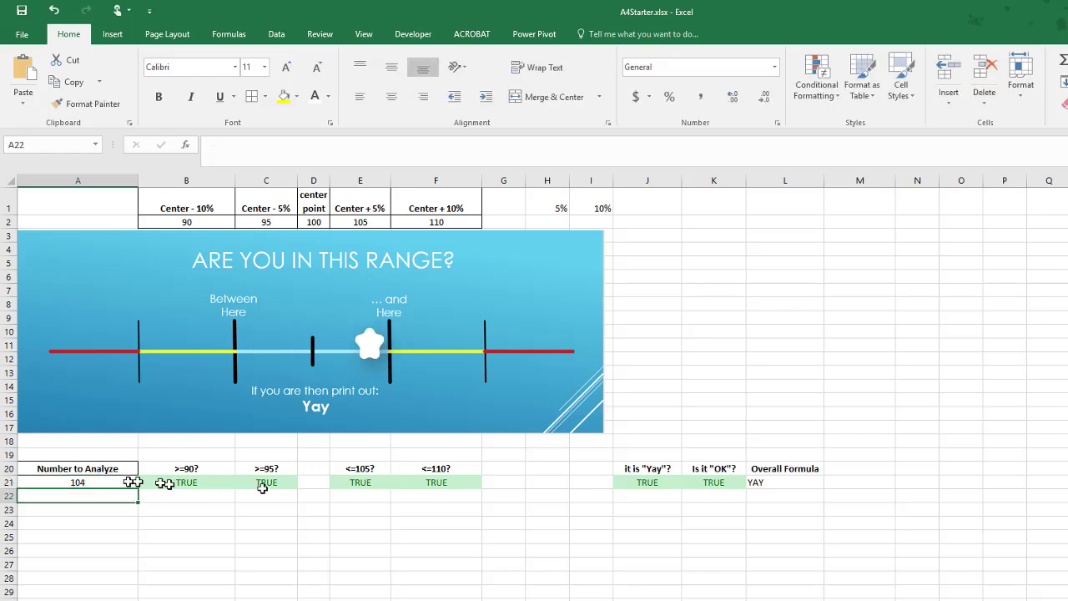
click(795, 488)
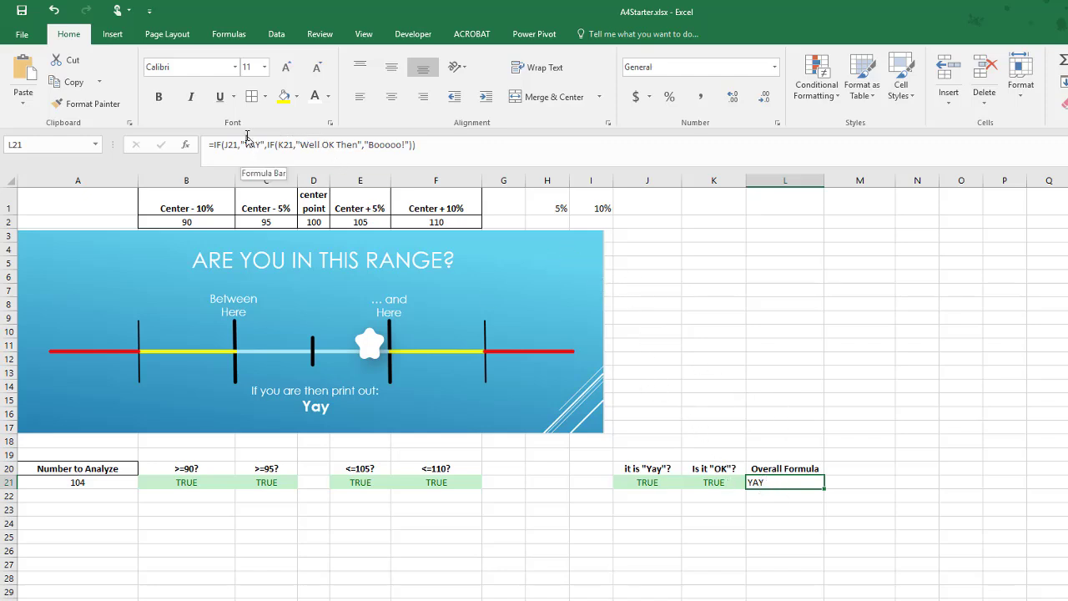
Copy the AND(B21,F21) expression from K21's formula.
click(285, 144)
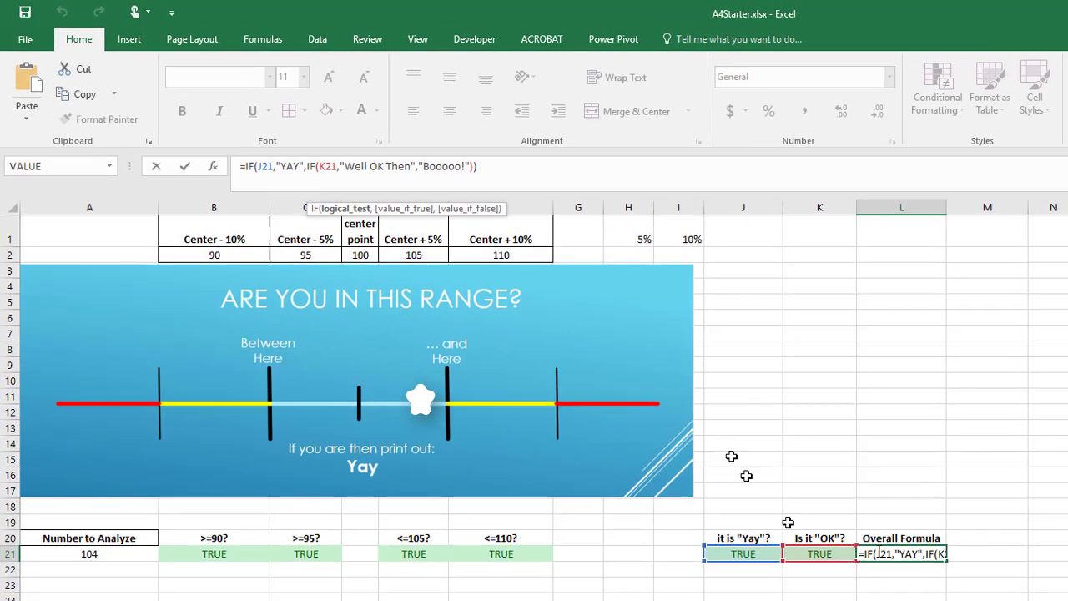
key(ctrl+Return)
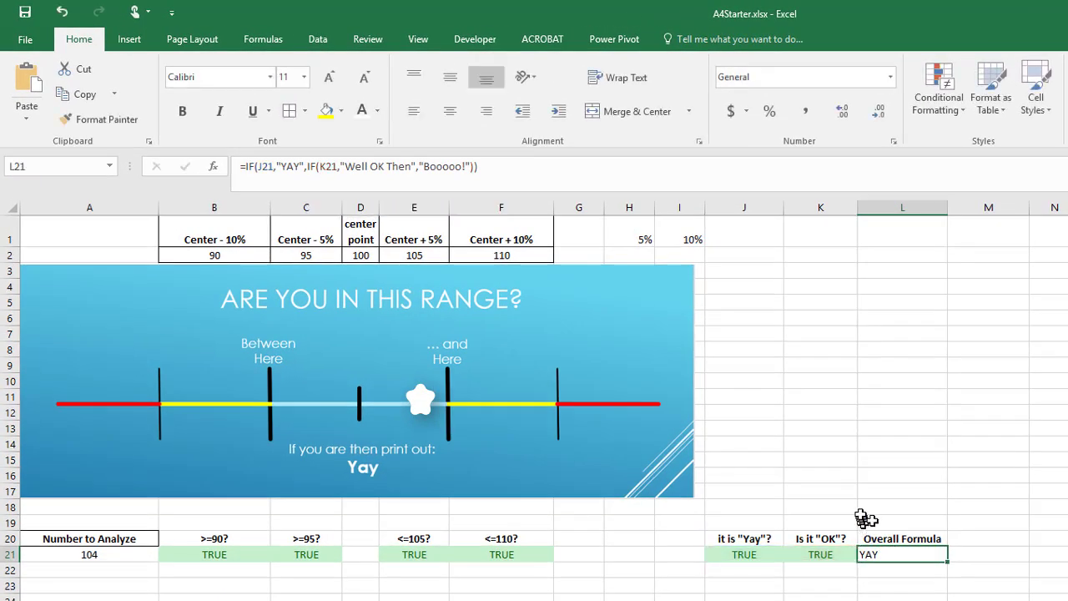
click(827, 554)
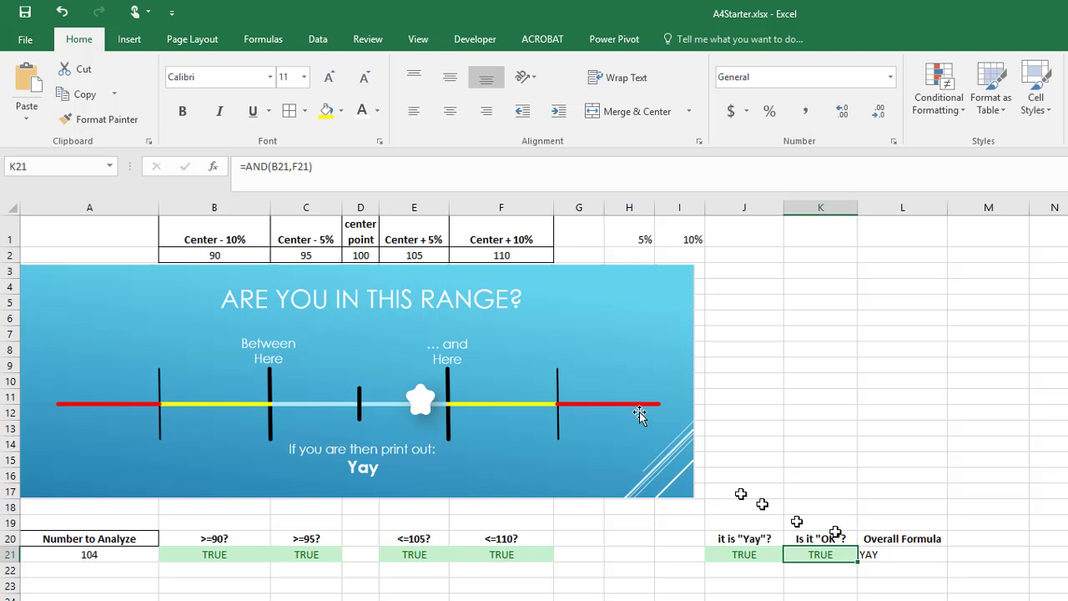
click(345, 166)
drag(345, 166, 248, 161)
key(ctrl+c)
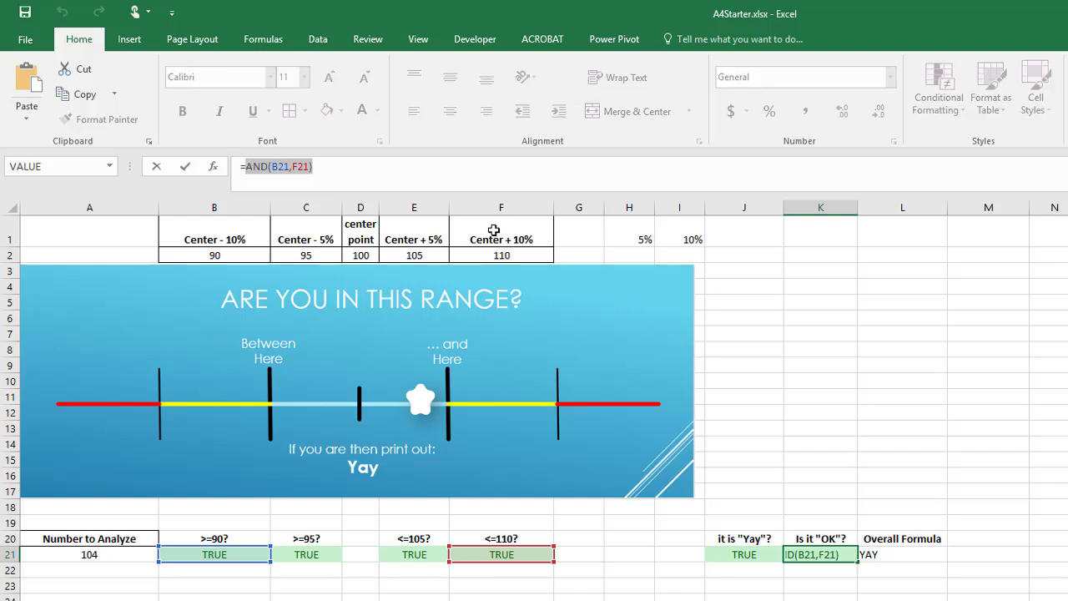
key(Escape)
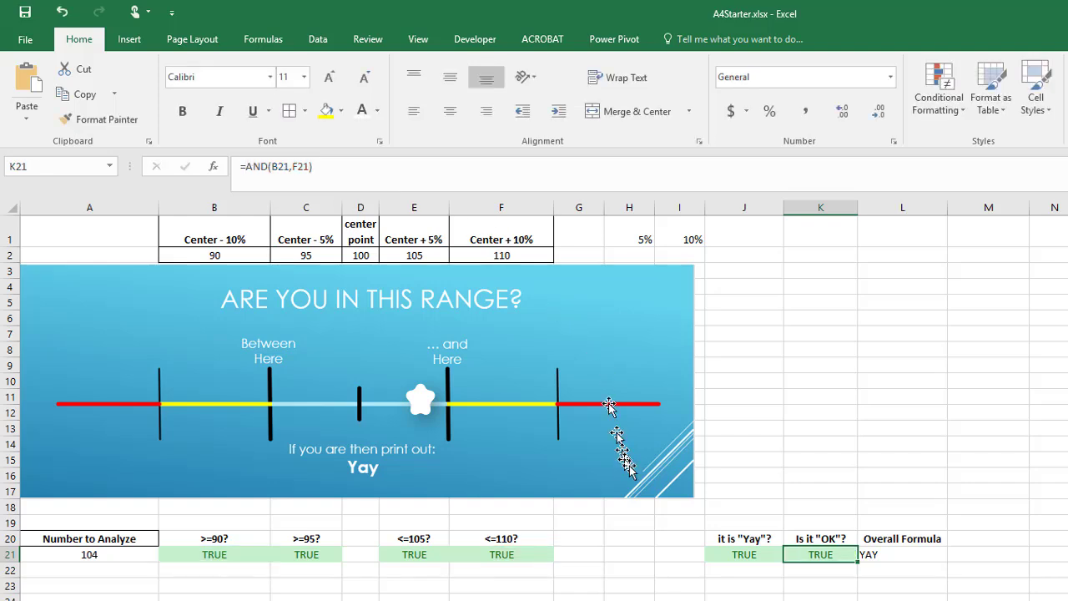
Replace the K21 reference in L21's formula with AND(B21,F21).
double_click(910, 558)
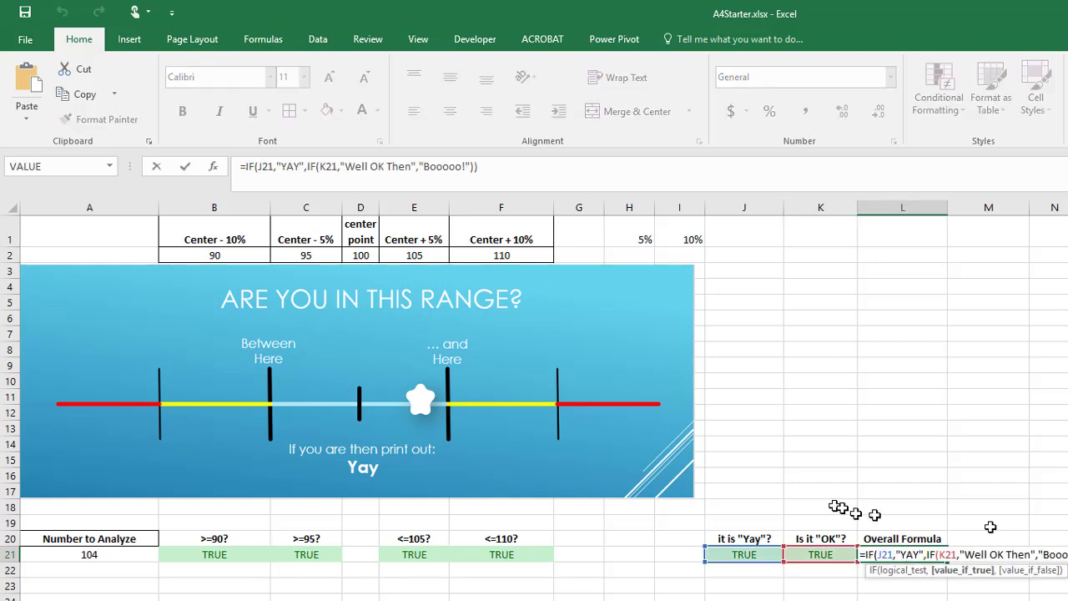
double_click(949, 554)
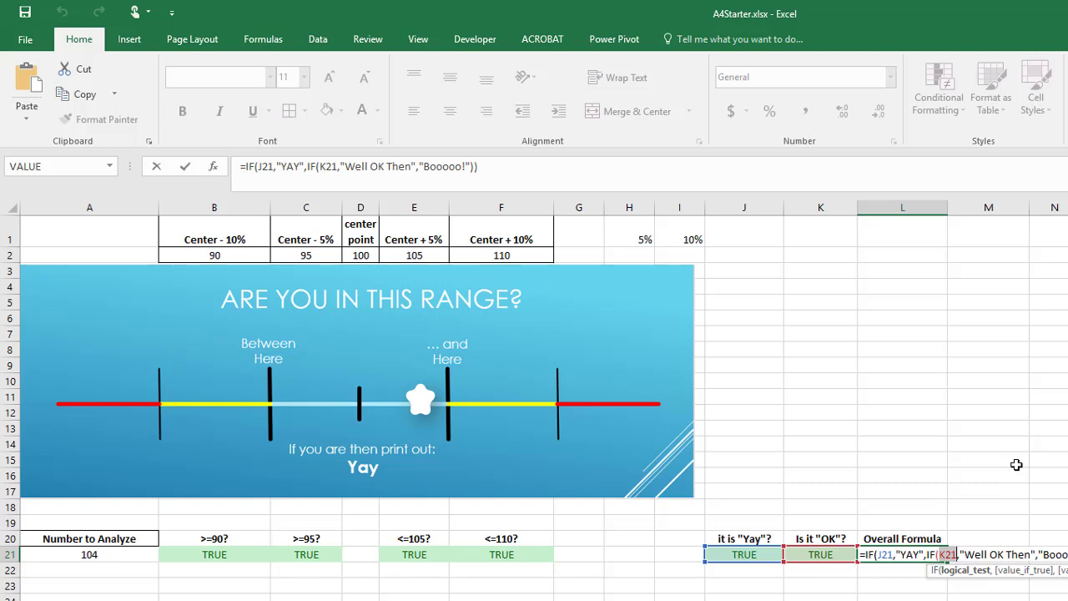
key(ctrl+v)
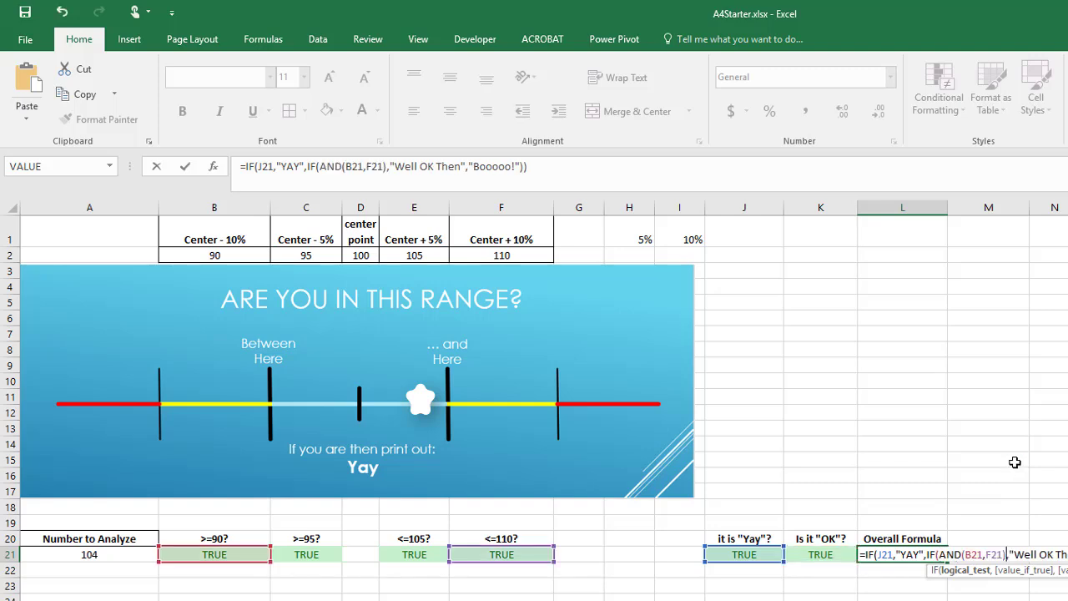
key(Return)
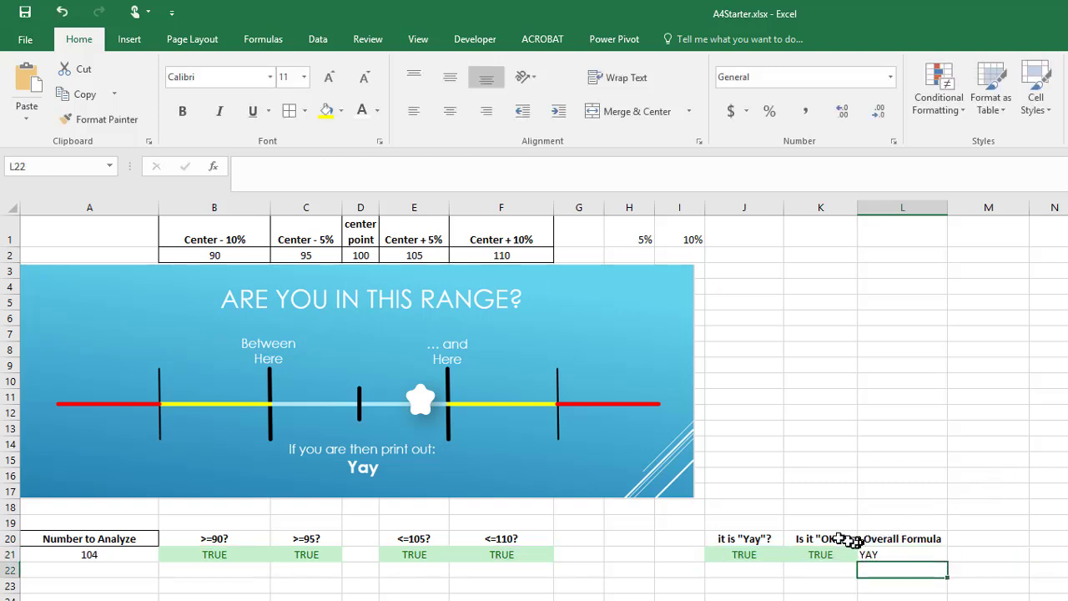
Clear the Is it "OK"? cells K20:K21.
drag(813, 540, 815, 553)
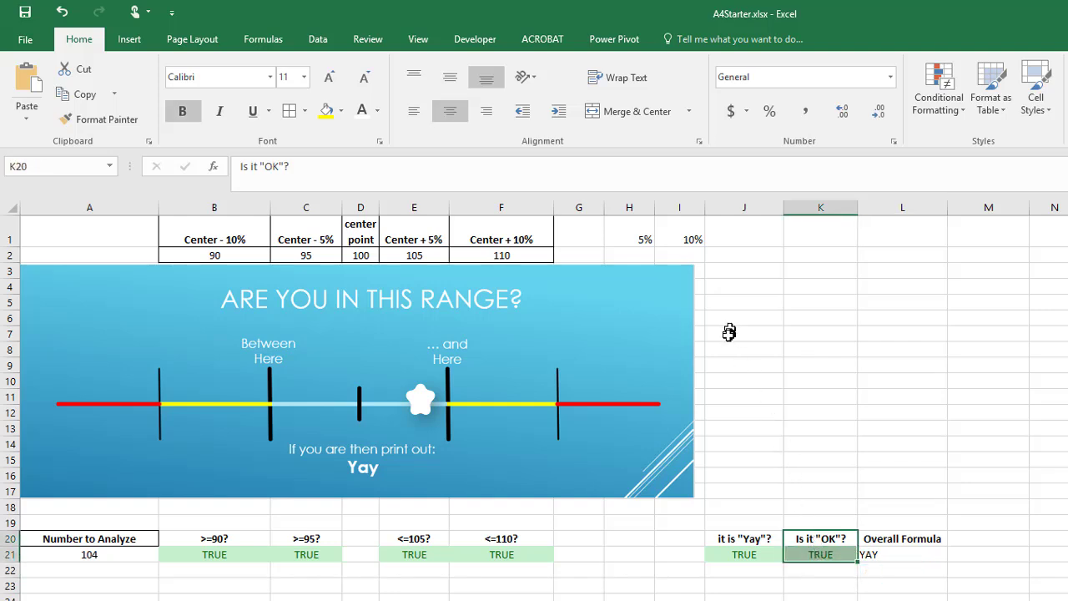
key(Delete)
click(901, 555)
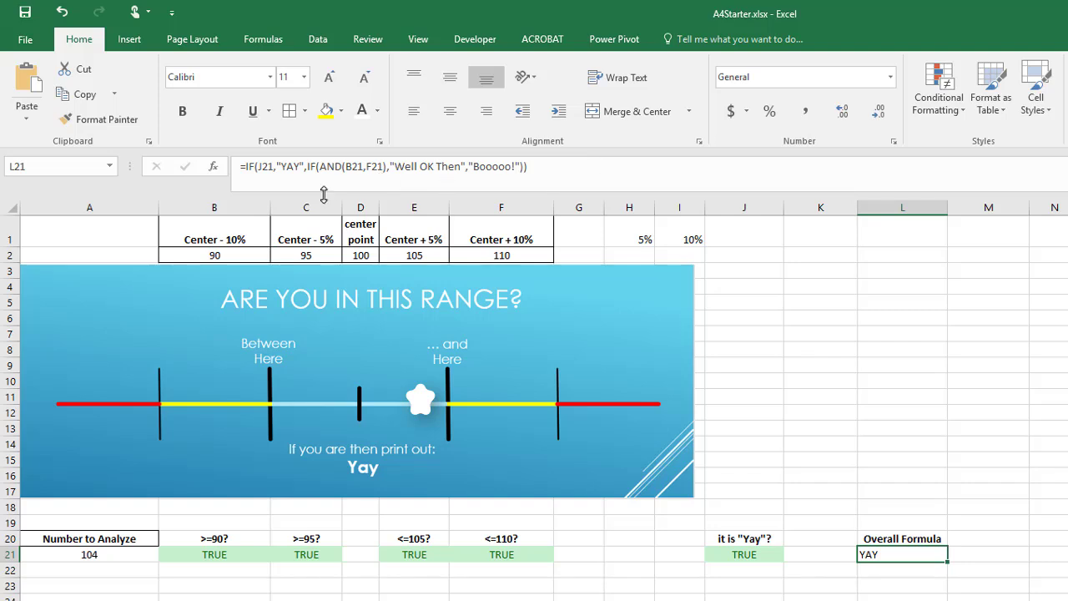
Copy the AND(C21,E21) expression from J21's formula.
click(262, 167)
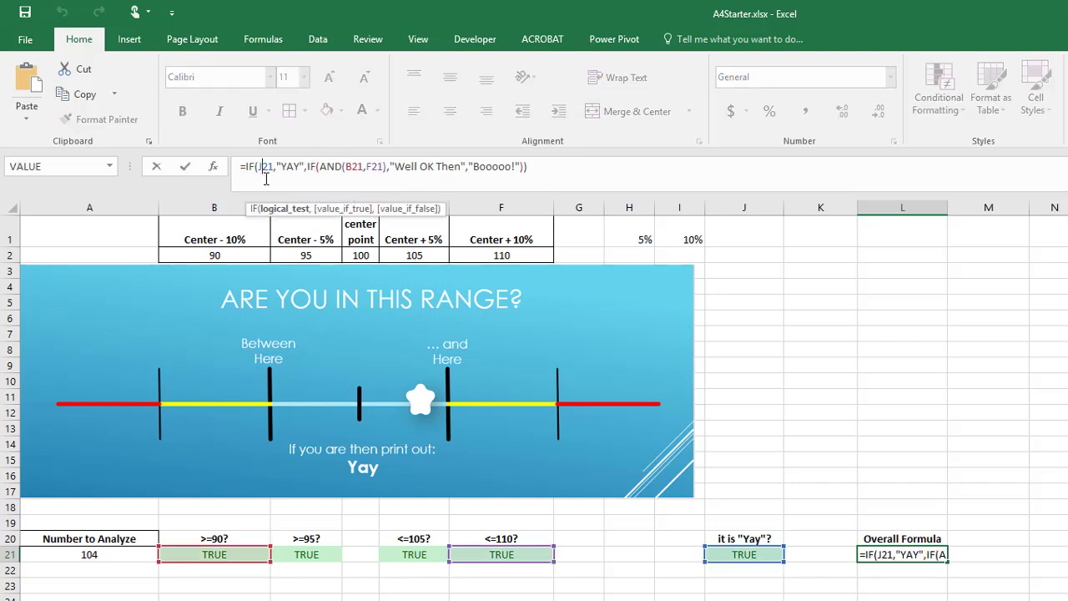
key(ctrl+Return)
click(745, 553)
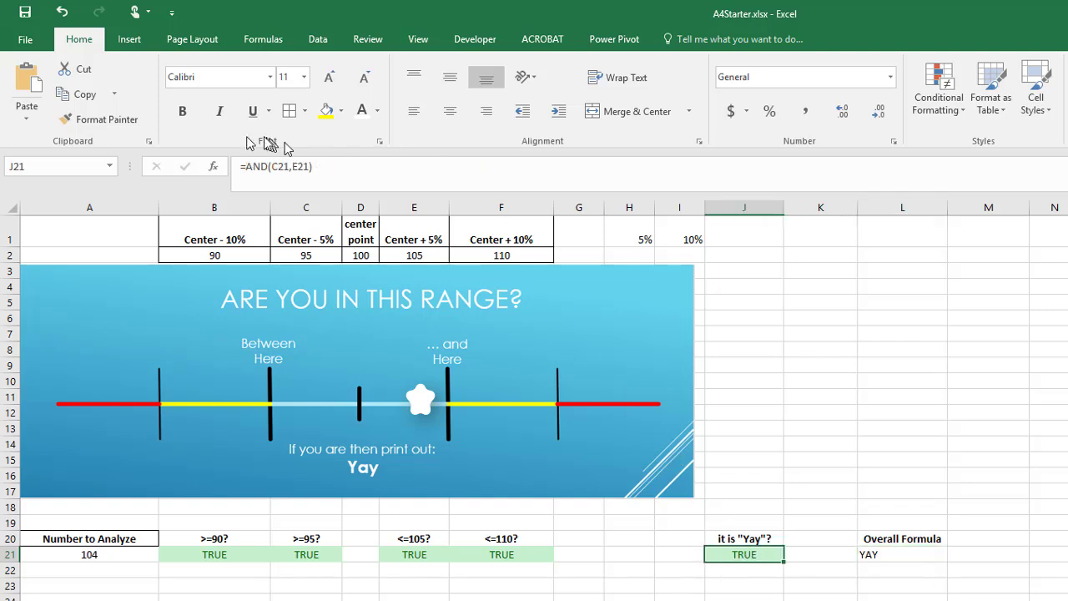
click(339, 167)
drag(339, 167, 260, 169)
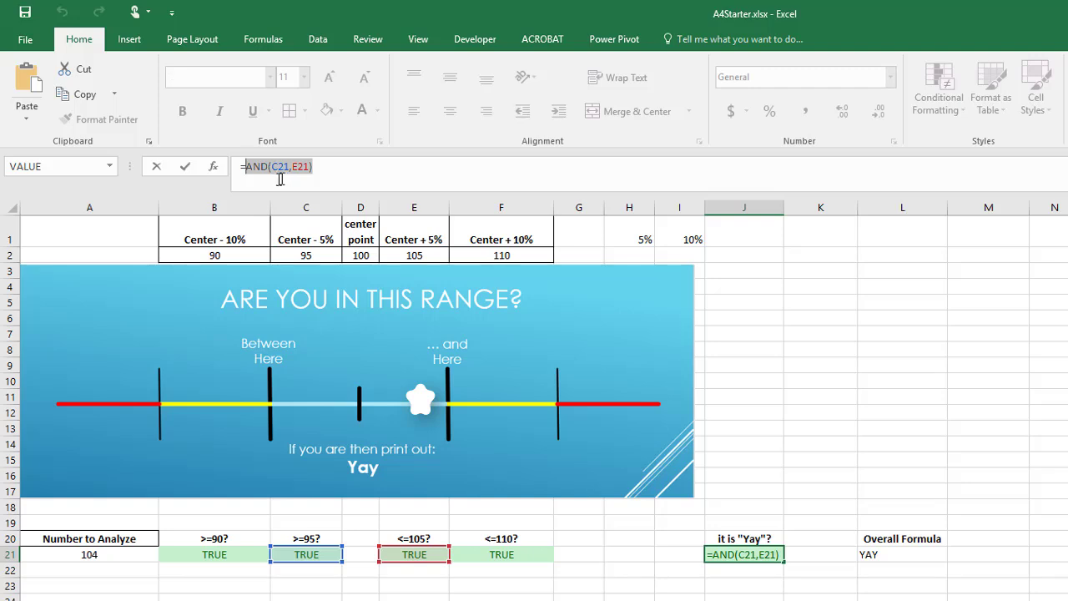
key(Escape)
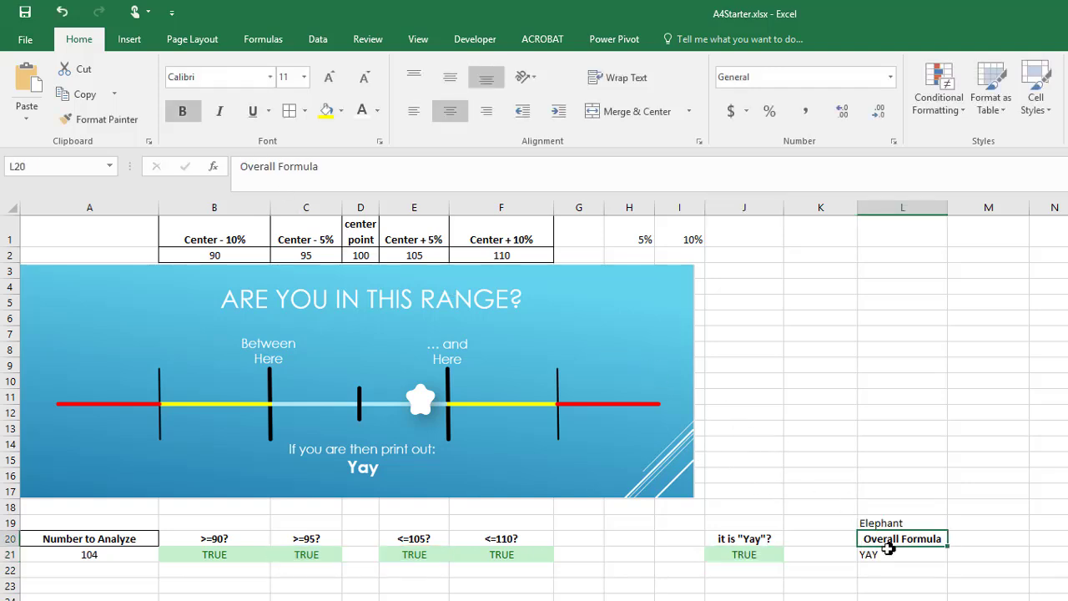
Replace the J21 reference in L21's formula with AND(C21,E21).
click(872, 554)
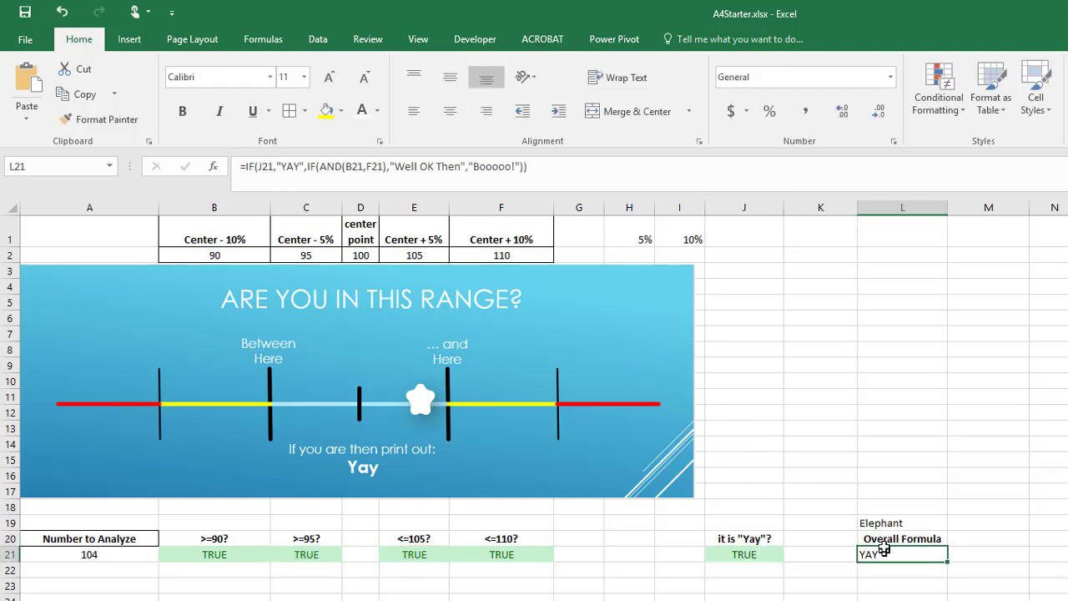
double_click(267, 166)
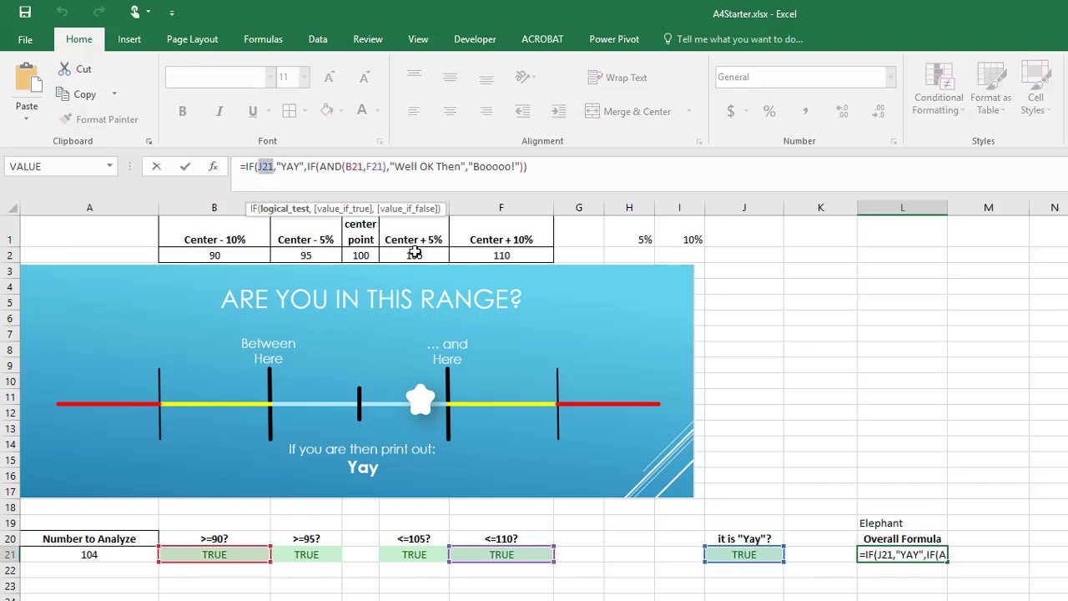
text(AND(C21,E21))
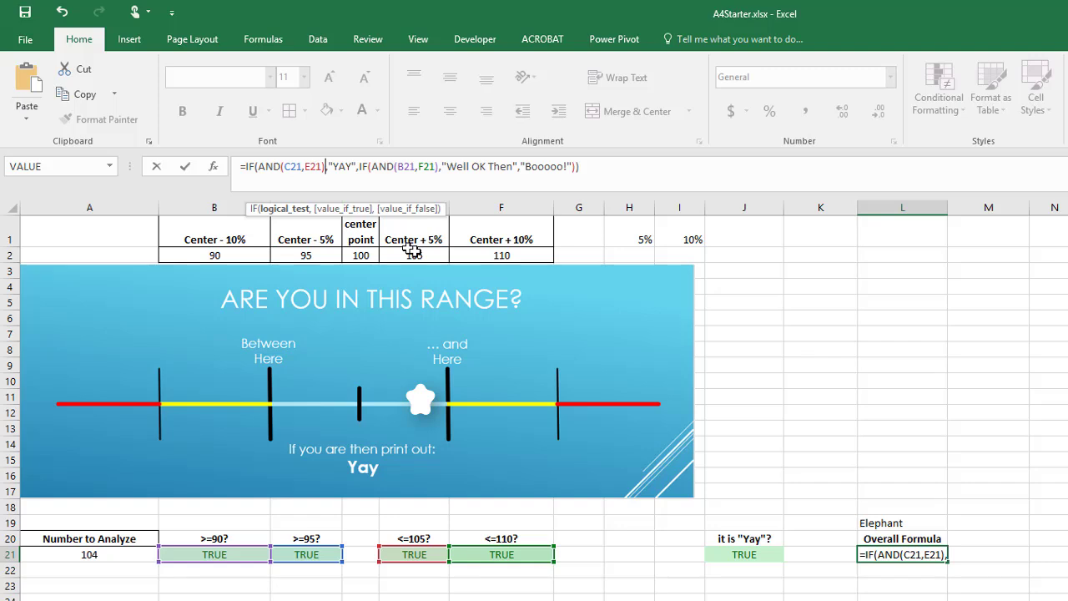
key(Return)
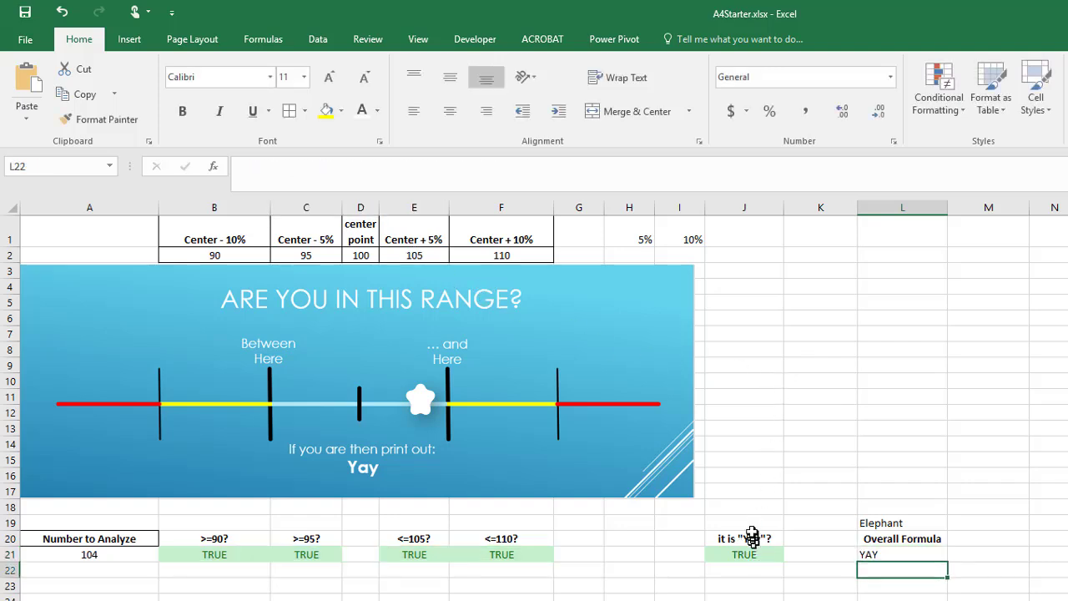
Clear the 'it is "Yay"?' helper cells J19:J23.
drag(748, 524, 746, 580)
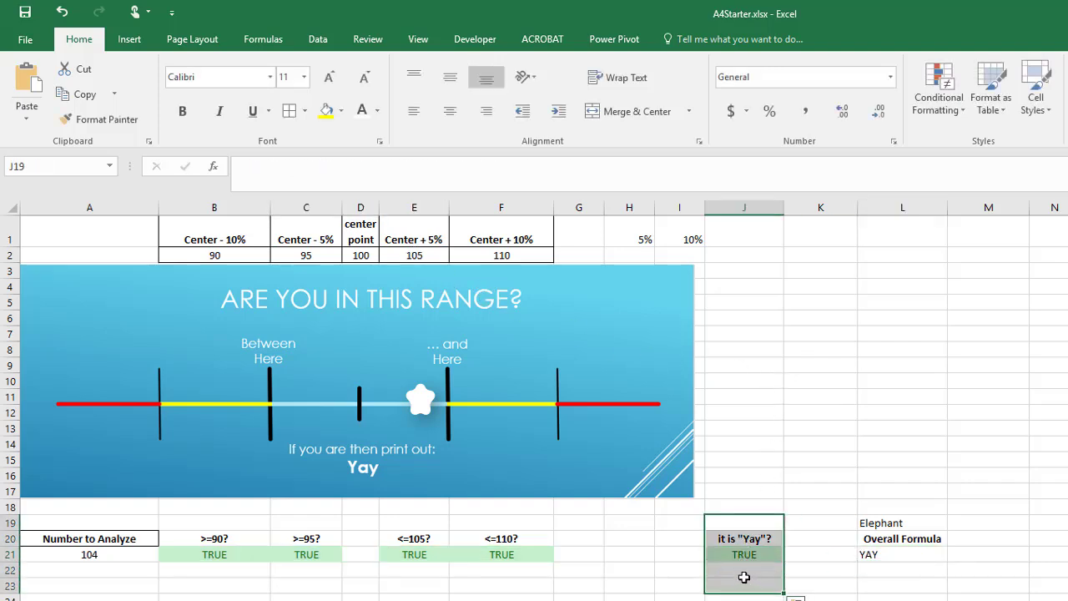
key(Delete)
click(864, 557)
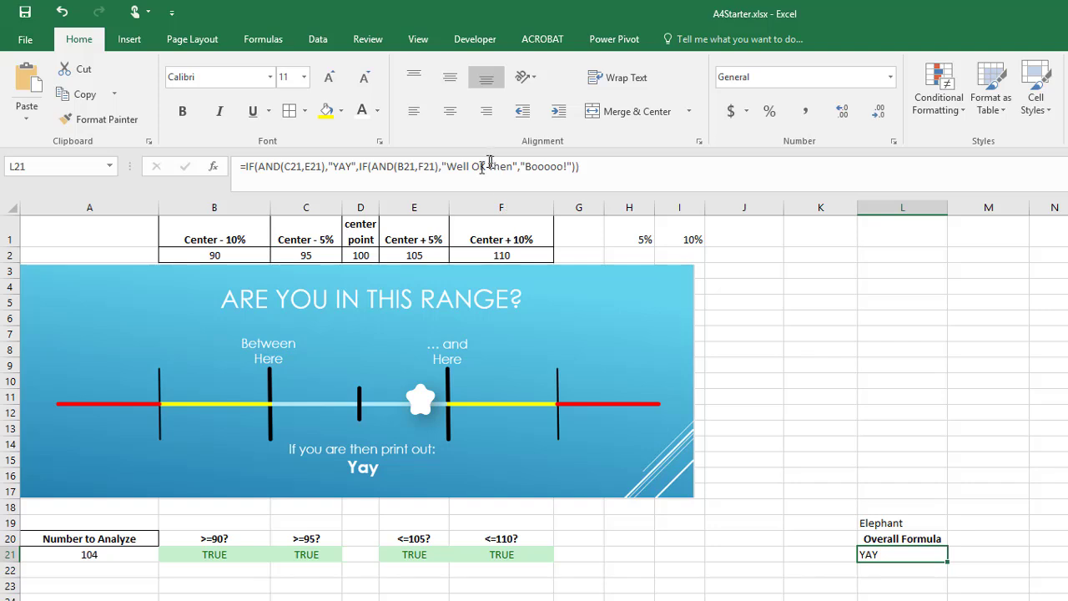
Copy the A21<=F2 comparison from F21's formula.
click(430, 166)
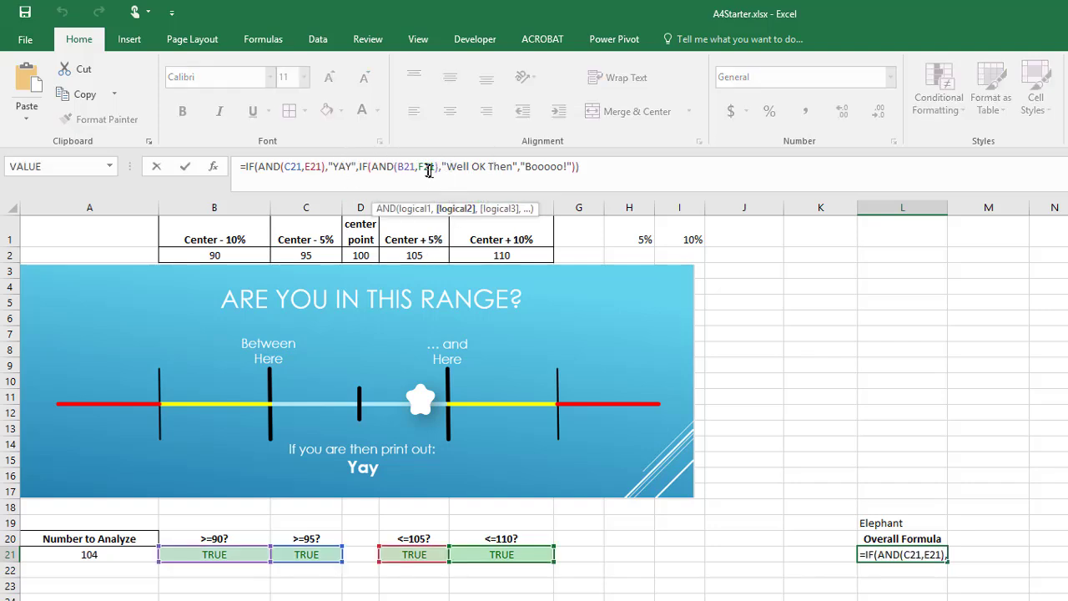
key(Return)
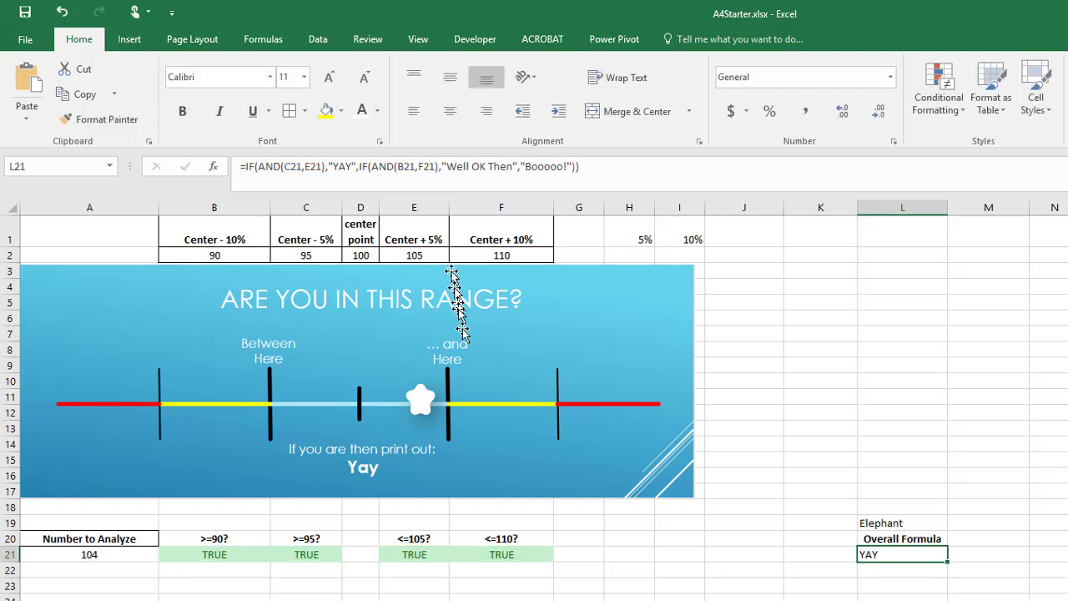
click(505, 557)
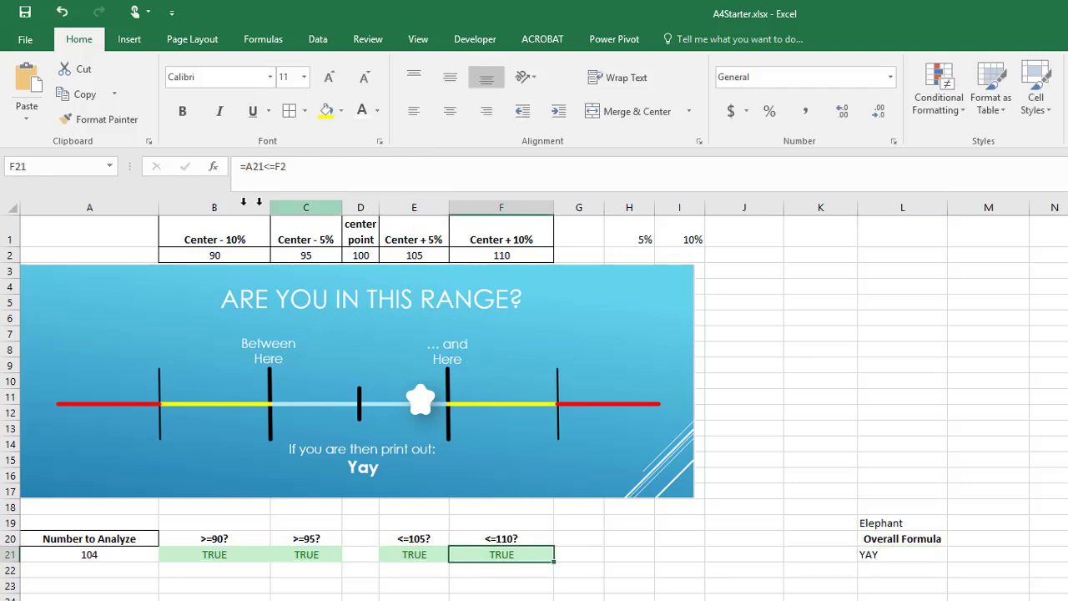
drag(298, 172, 243, 170)
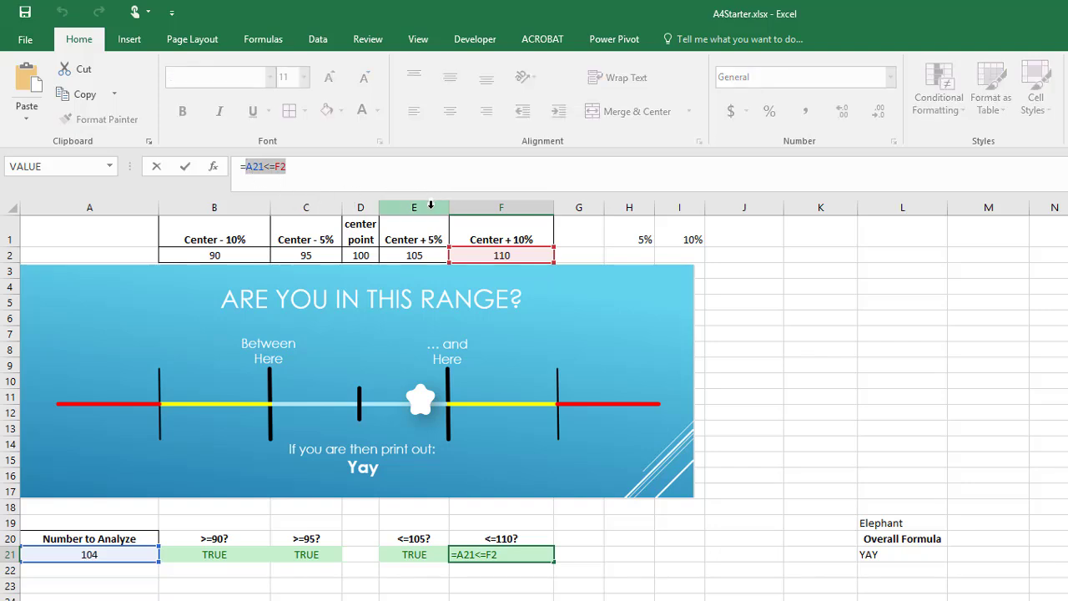
key(Escape)
Clear the '<=110?' helper cells F20:F23.
click(892, 548)
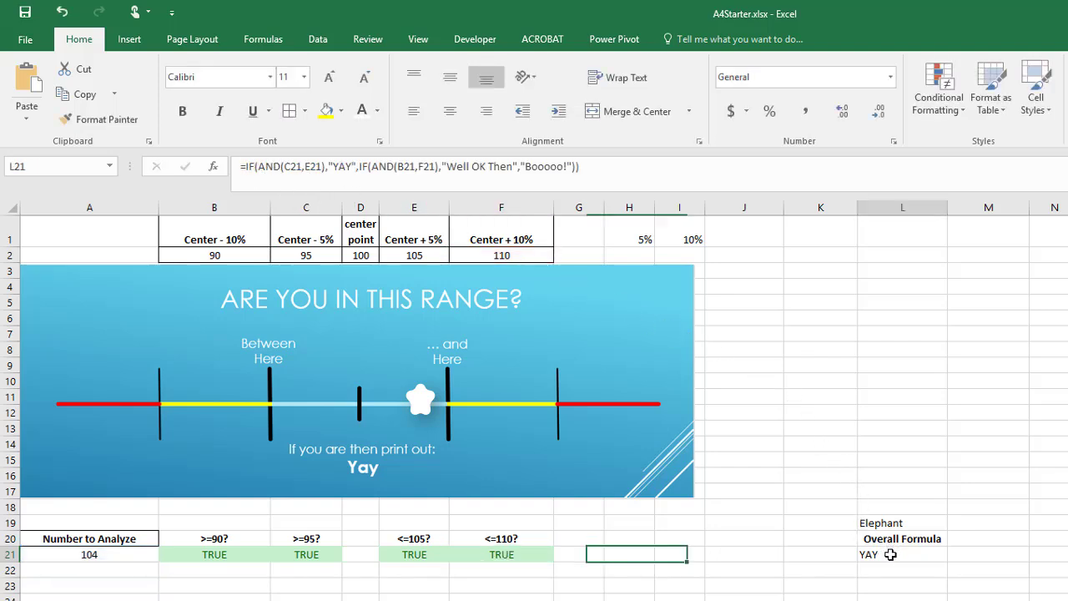
click(431, 167)
drag(501, 538, 518, 584)
key(Delete)
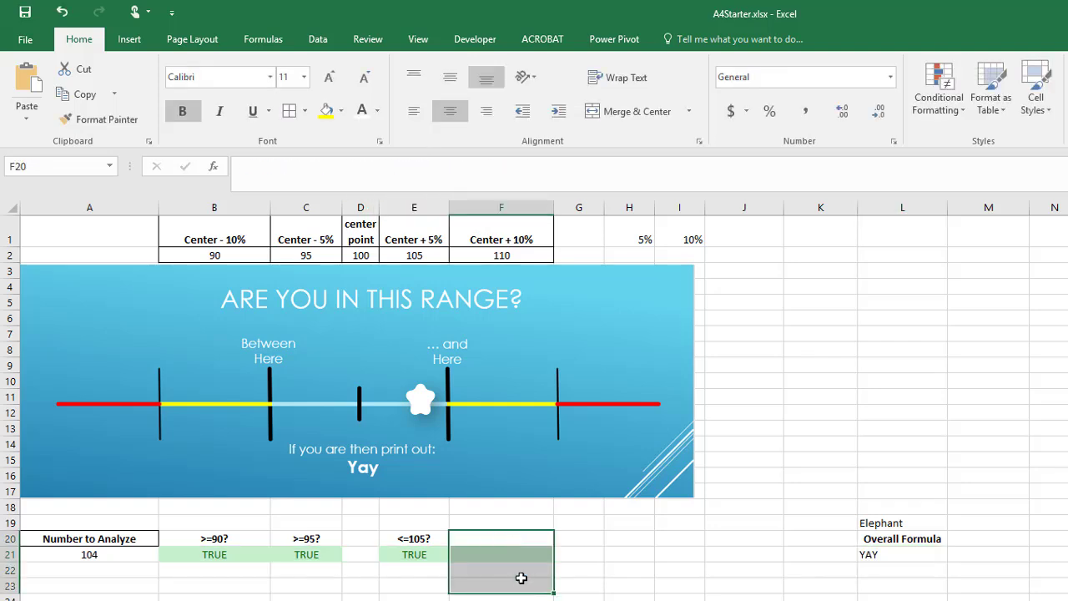
Copy the A21>=B2 comparison from B21's formula.
click(925, 557)
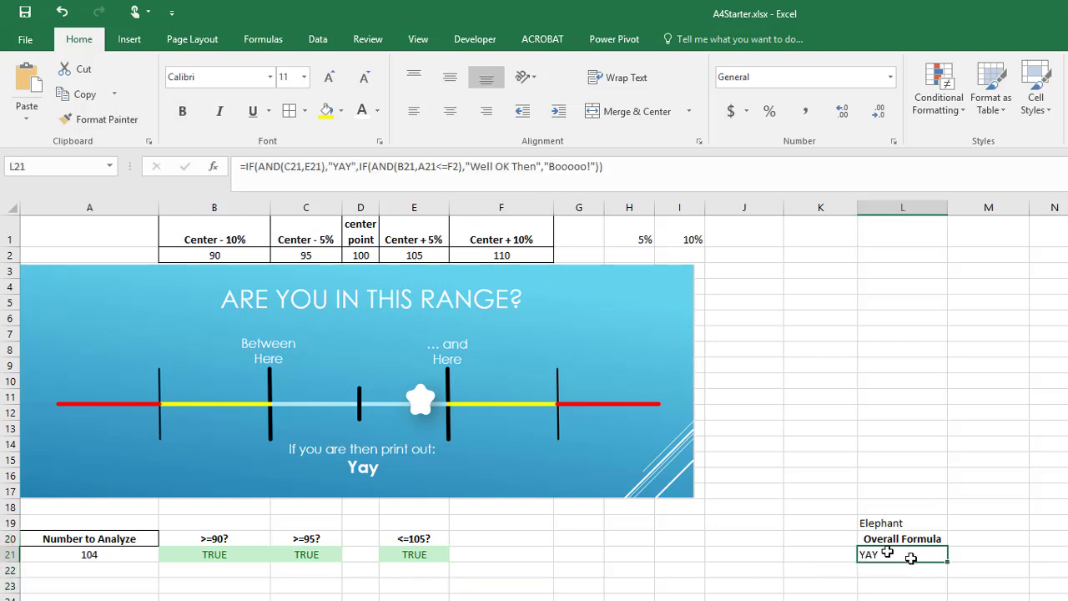
click(436, 168)
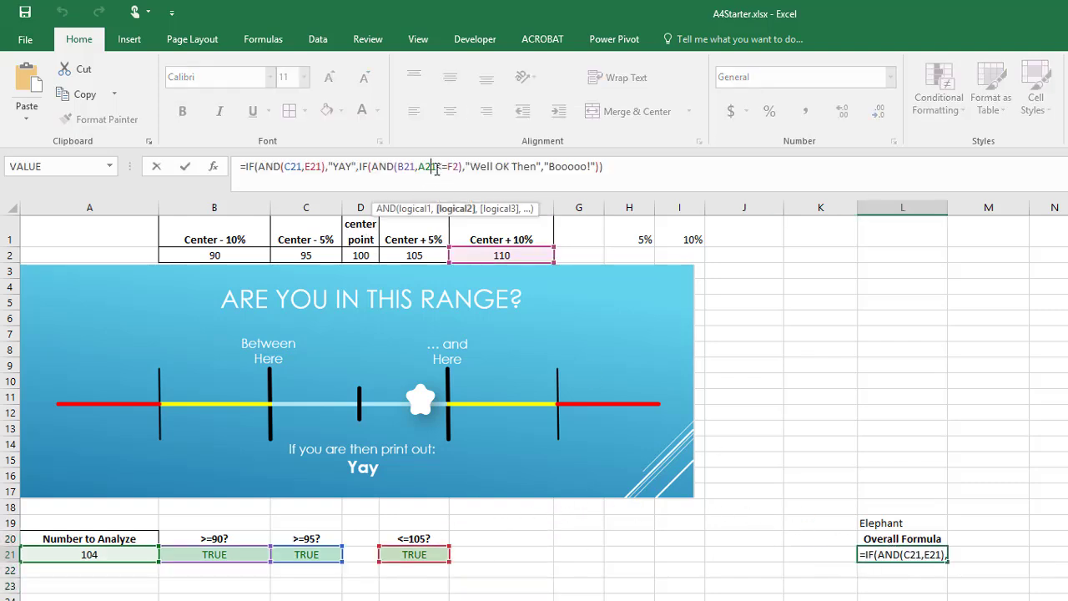
click(399, 166)
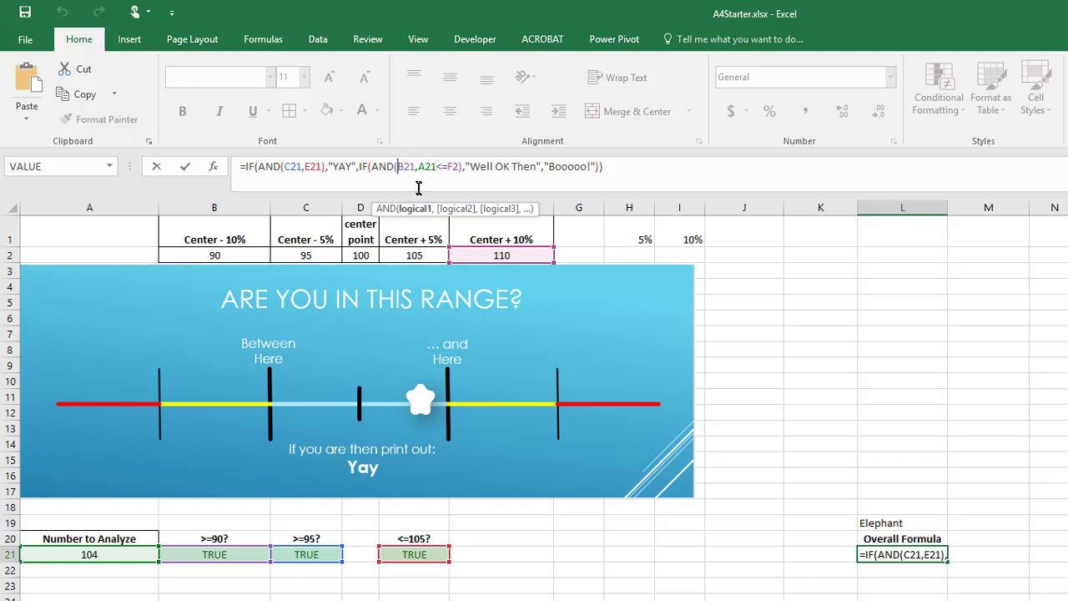
key(Return)
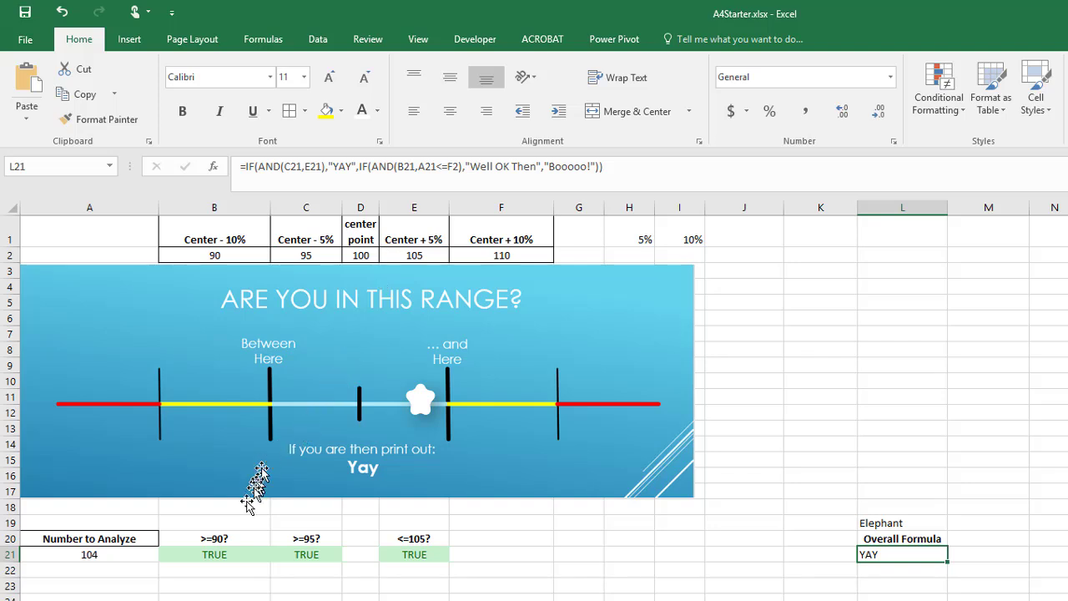
click(230, 554)
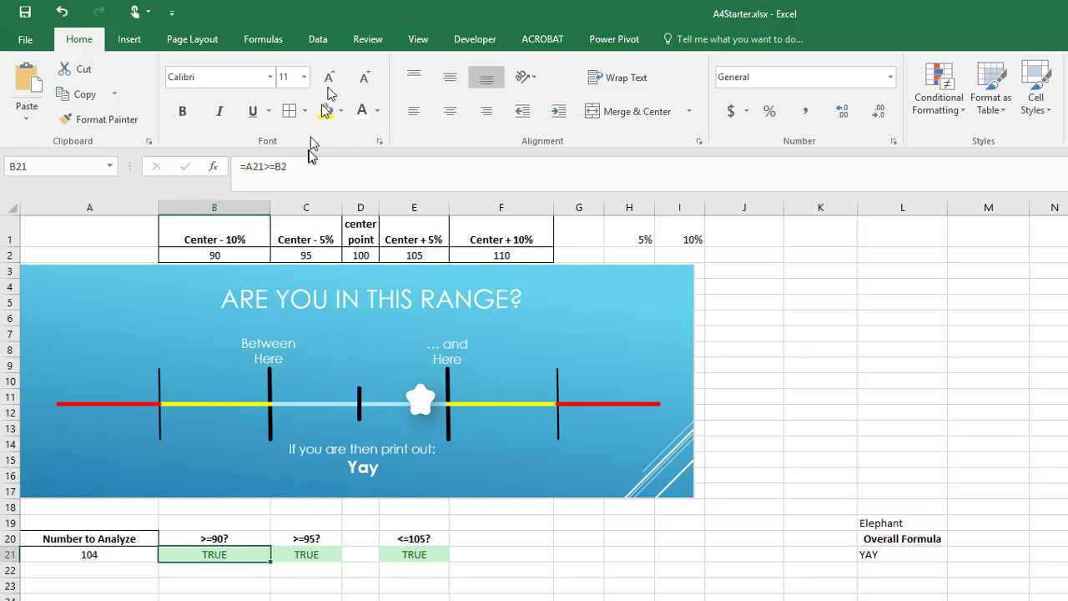
drag(289, 167, 245, 170)
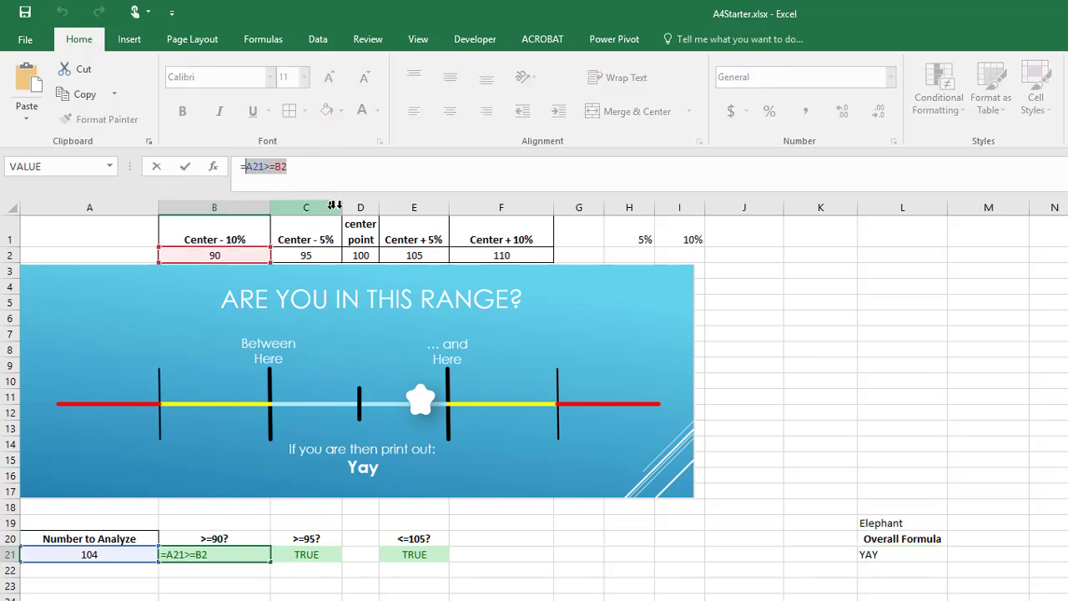
key(Escape)
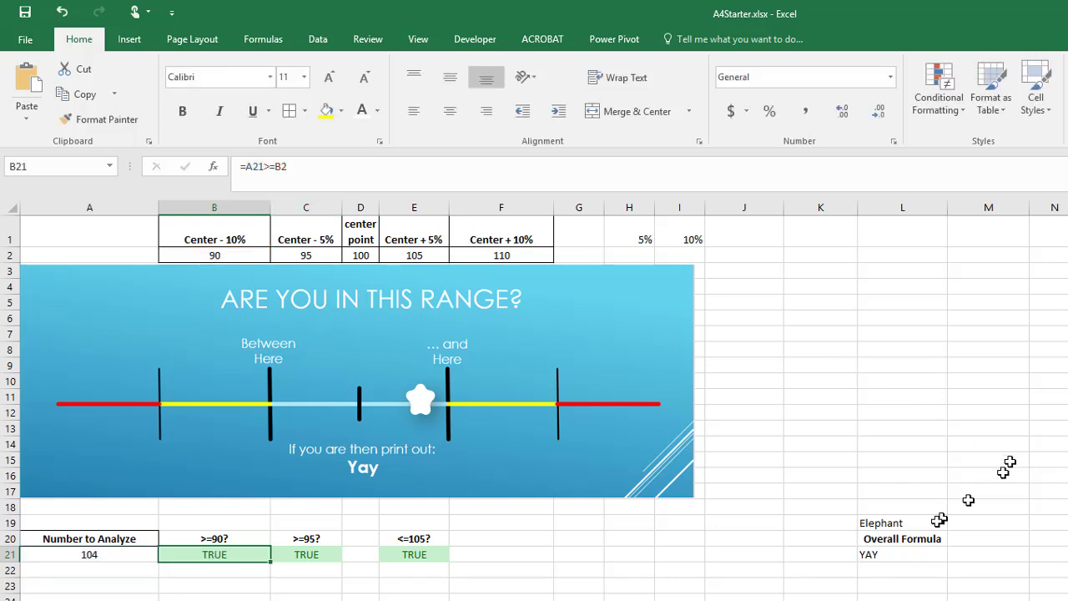
Replace the B21 reference in L21's formula with A21>=B2.
click(890, 554)
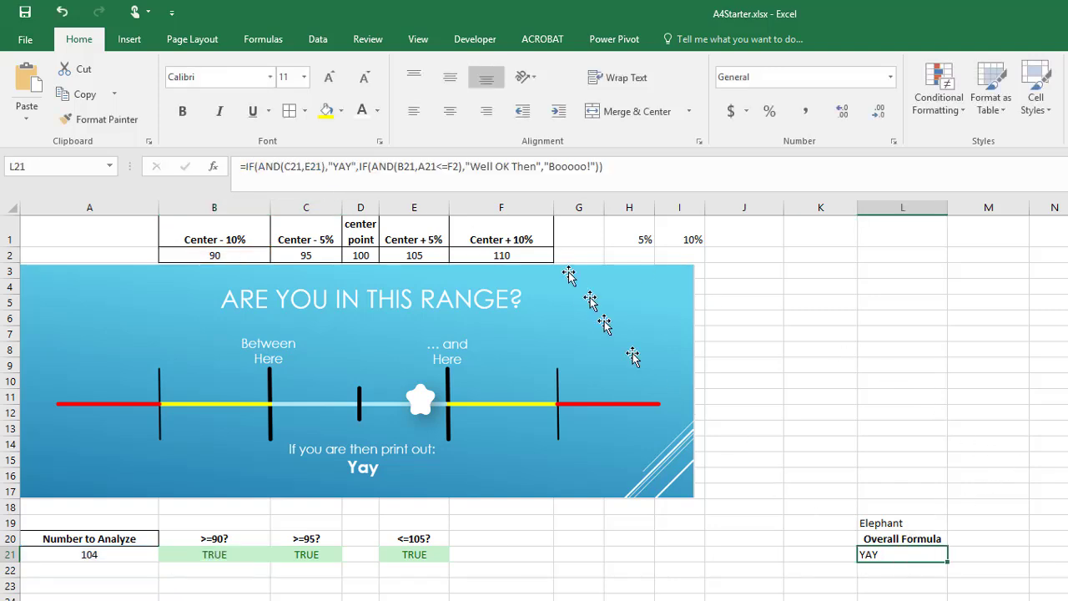
double_click(405, 167)
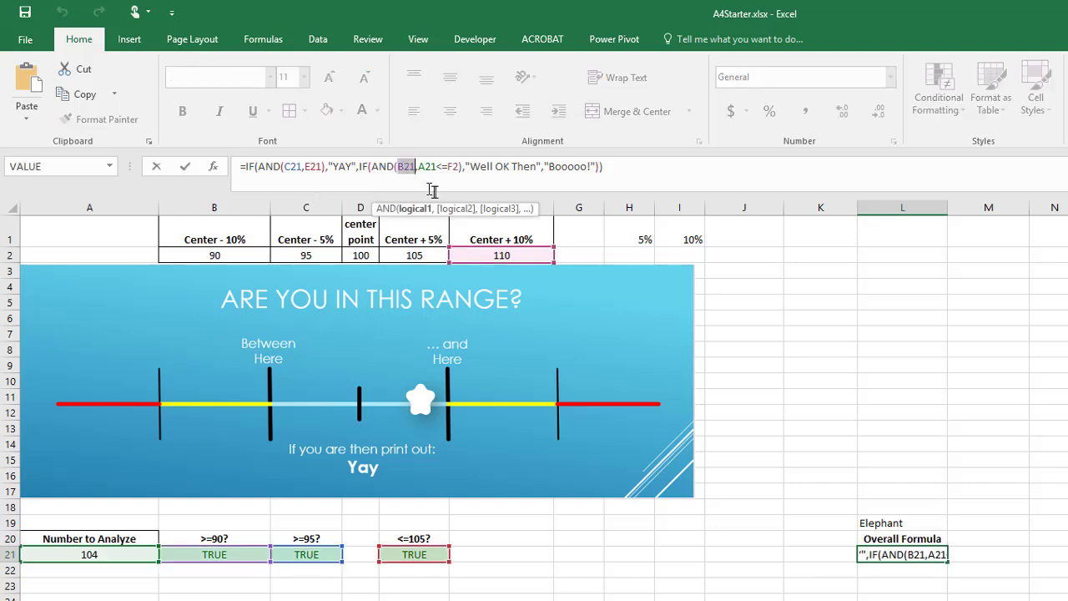
text(A21>=B2)
key(Return)
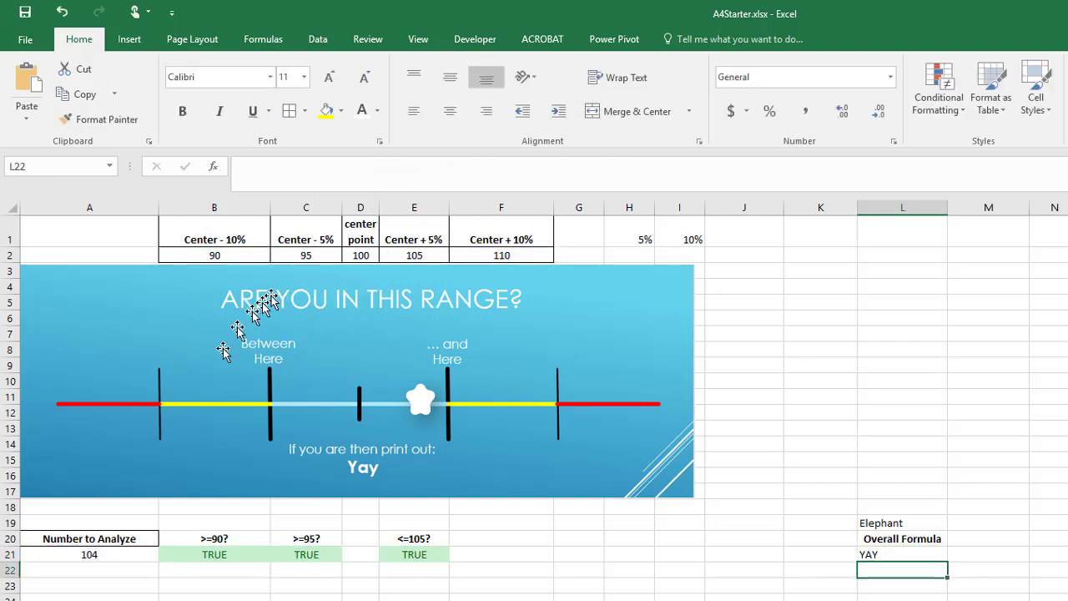
Clear the '>=90?' helper cells B20:B23 and review L21's formula.
drag(209, 534, 214, 577)
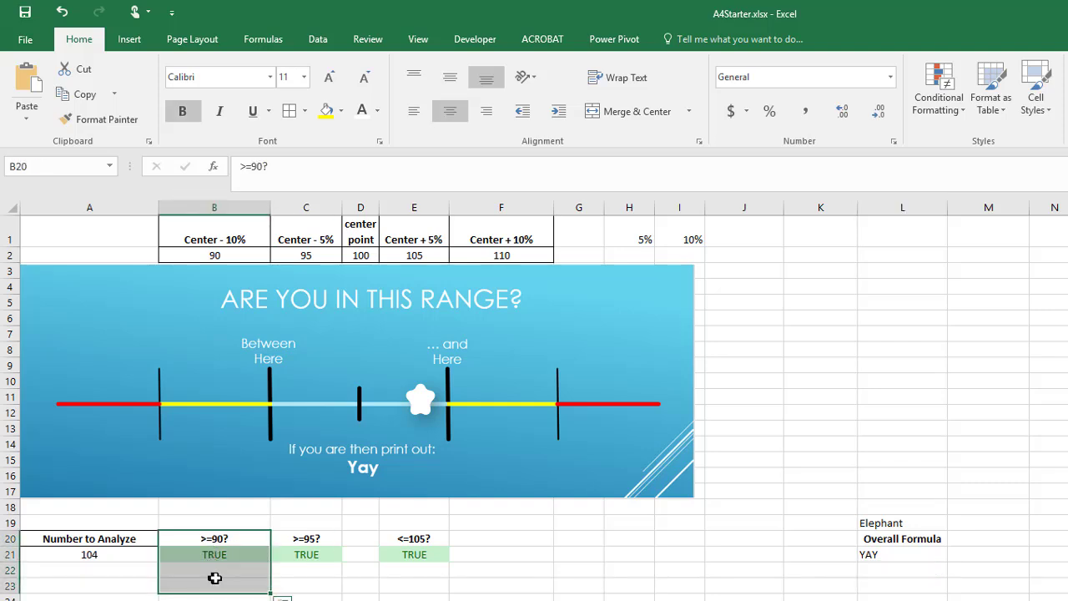
key(Delete)
key(F2)
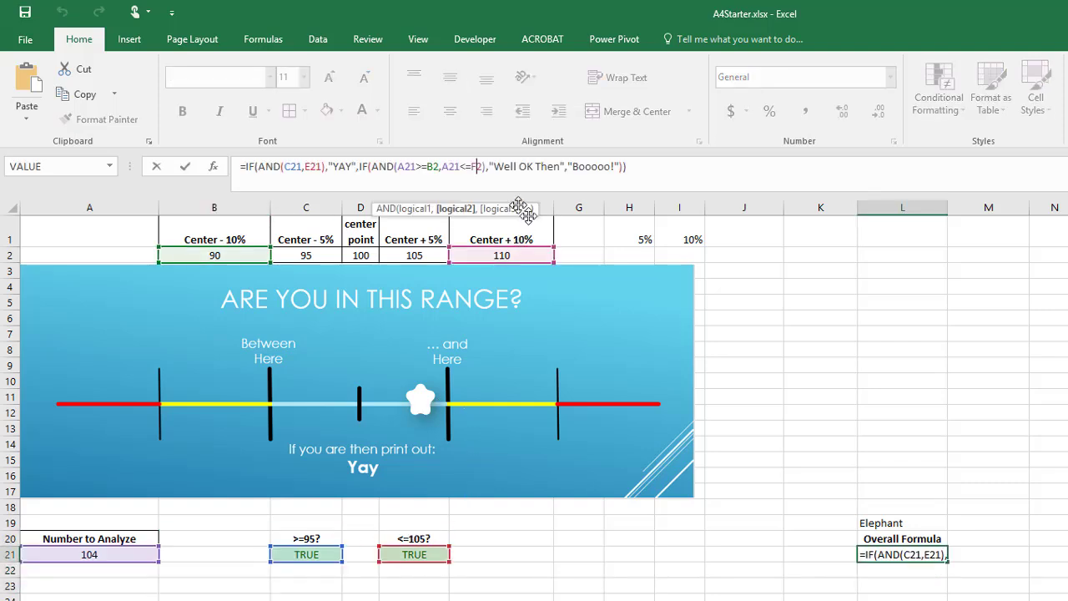
key(Escape)
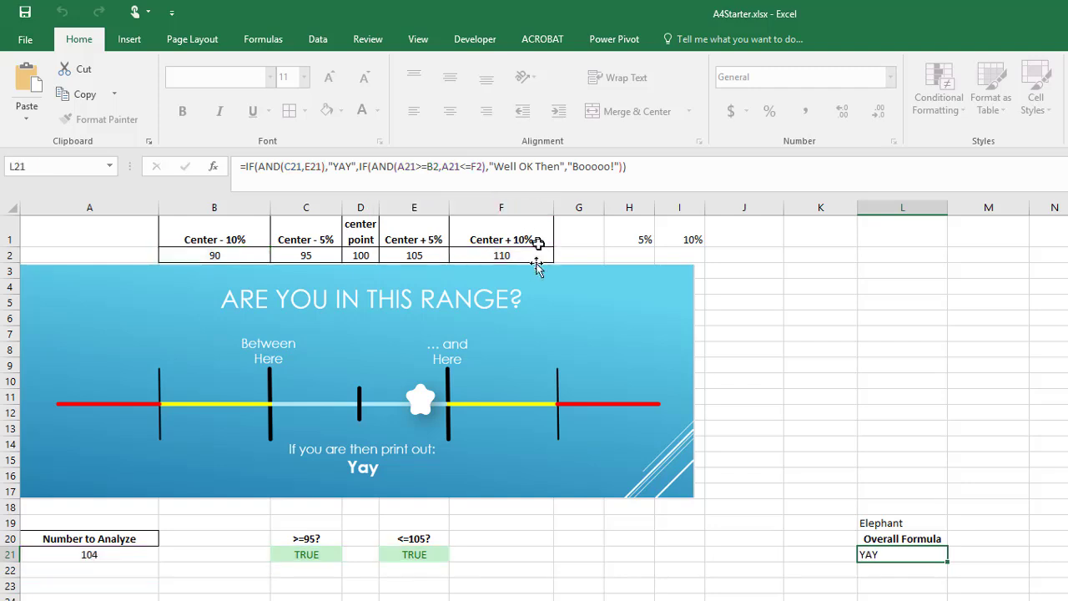
Take F2's expression D2+D2*I1 and put it in place of F2 inside L21's formula.
click(520, 255)
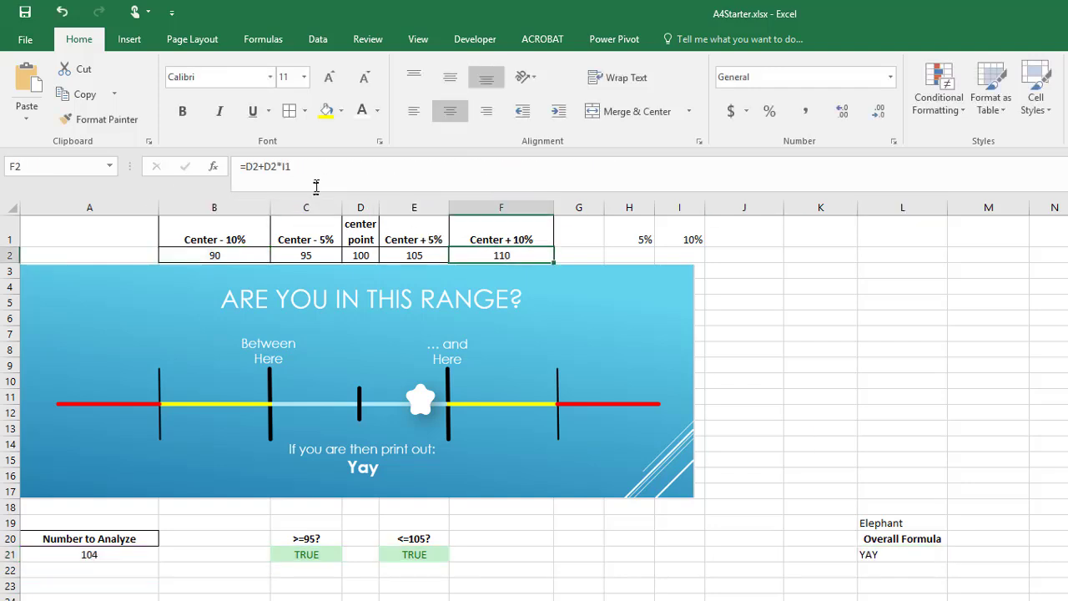
drag(316, 171, 252, 171)
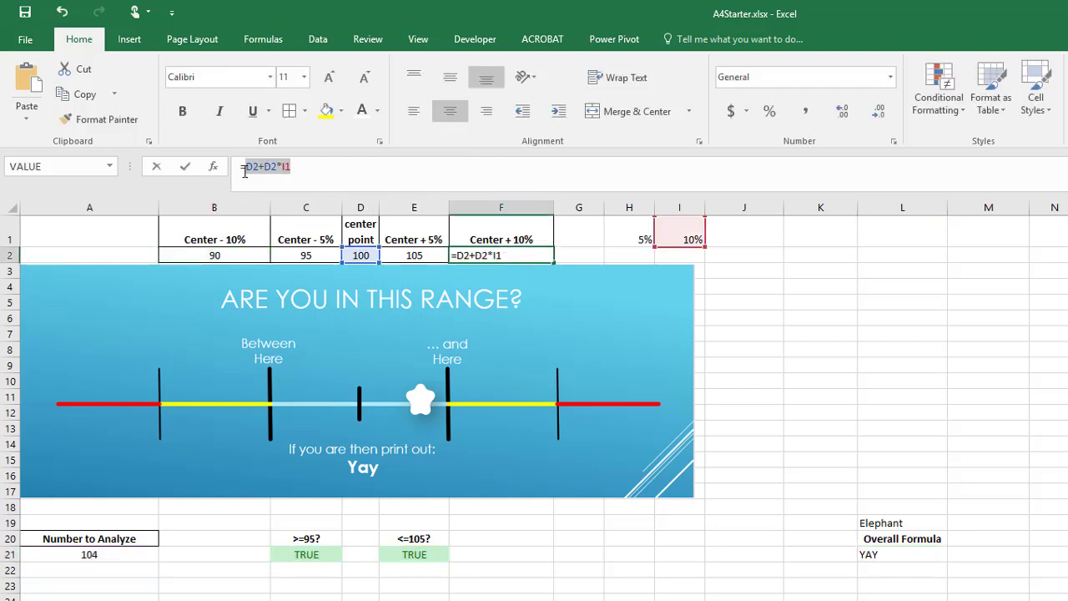
key(ctrl+Return)
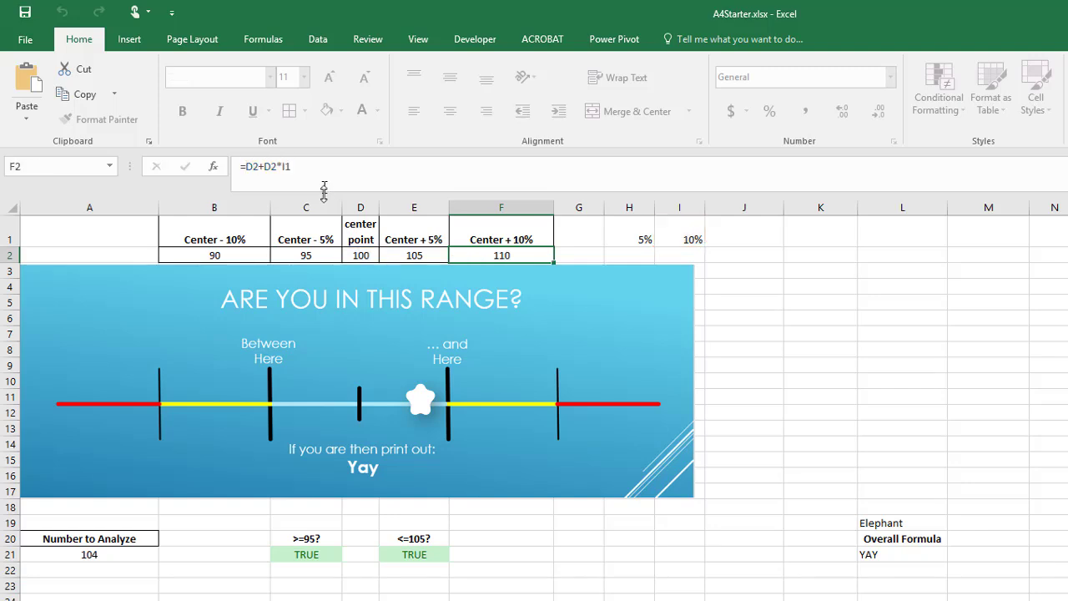
click(883, 557)
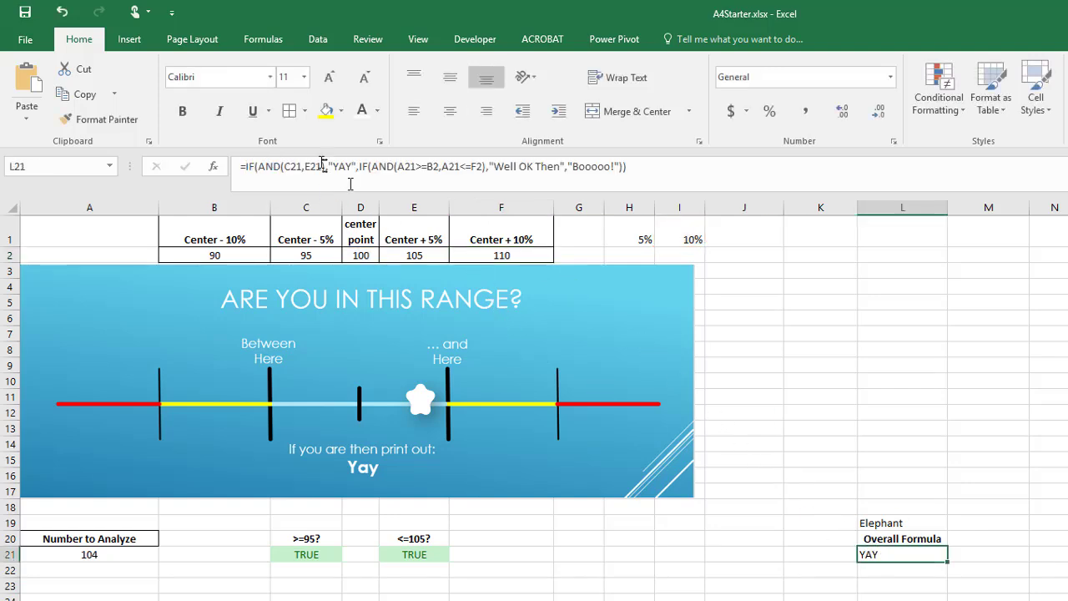
double_click(476, 167)
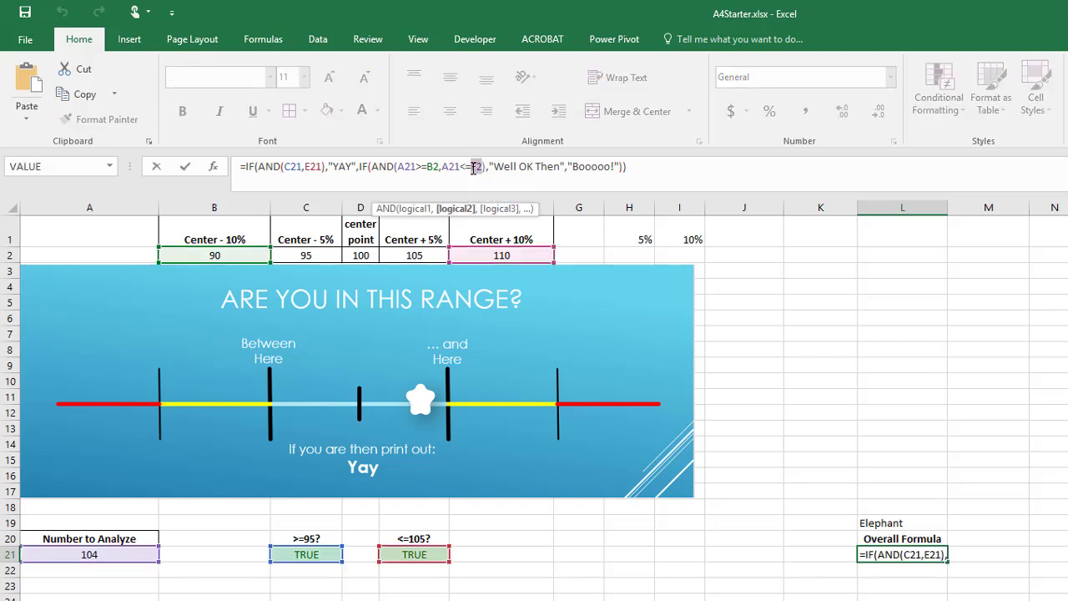
text(D2+D2*I1)
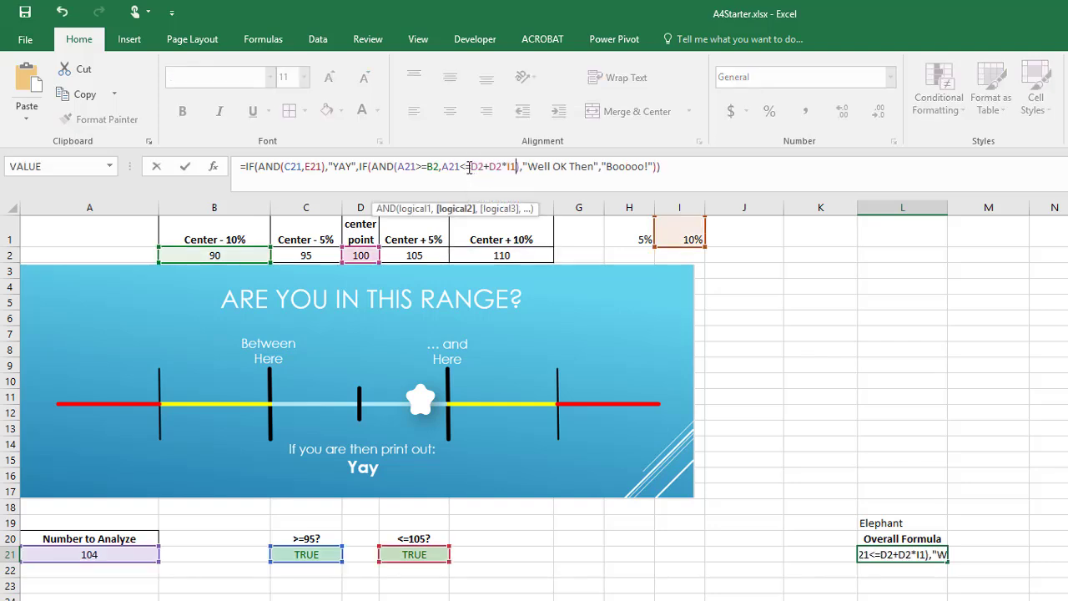
key(Left)
key(Left)
key(Left)
key(Left)
key(Left)
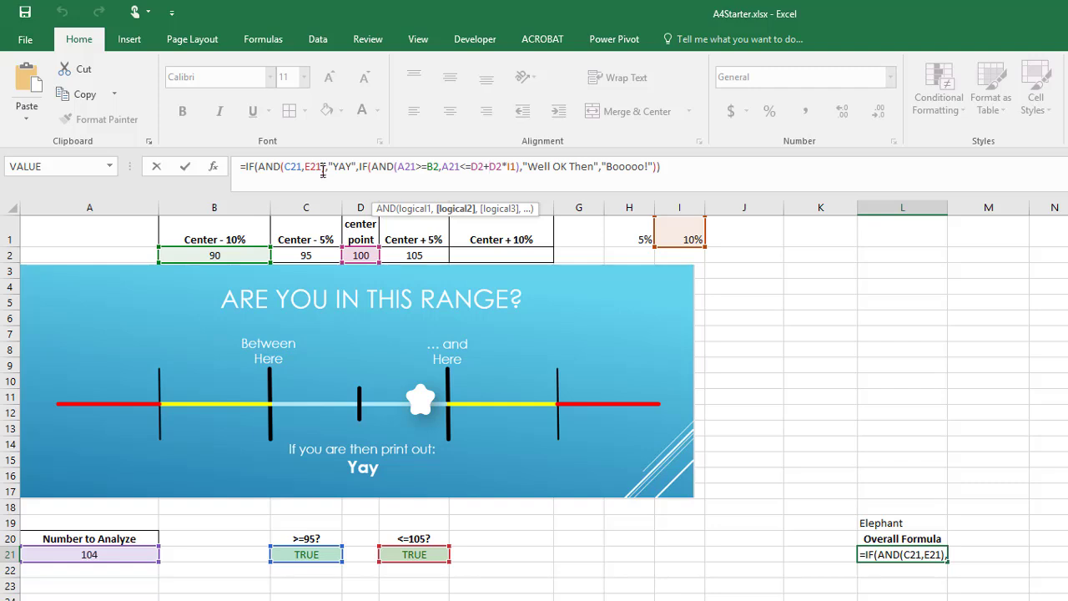
key(ctrl+Return)
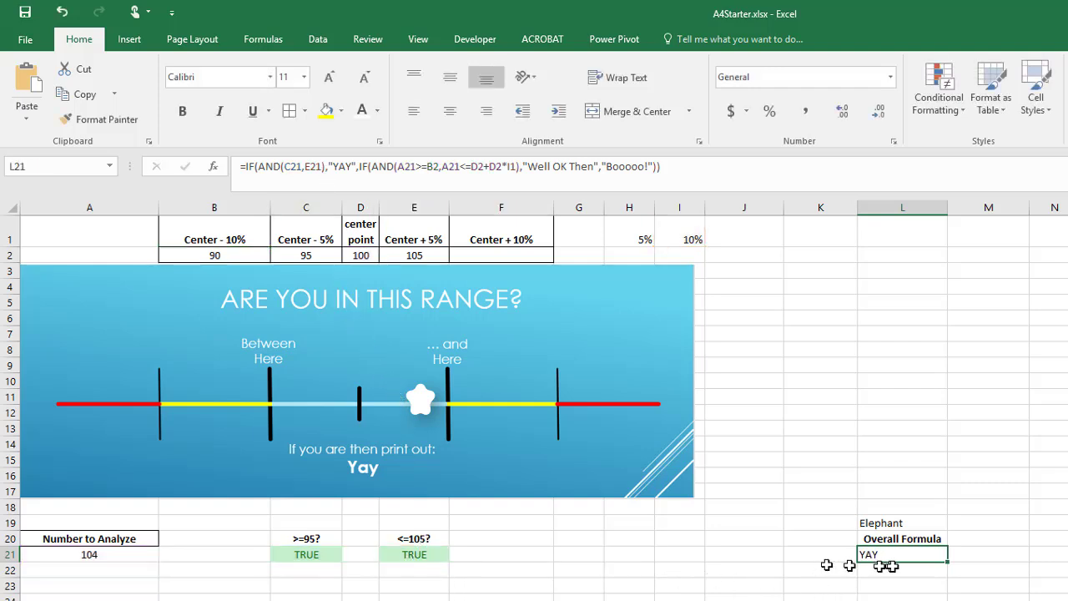
Test A21 with 106, 110 and 111, watching L21's result.
click(108, 552)
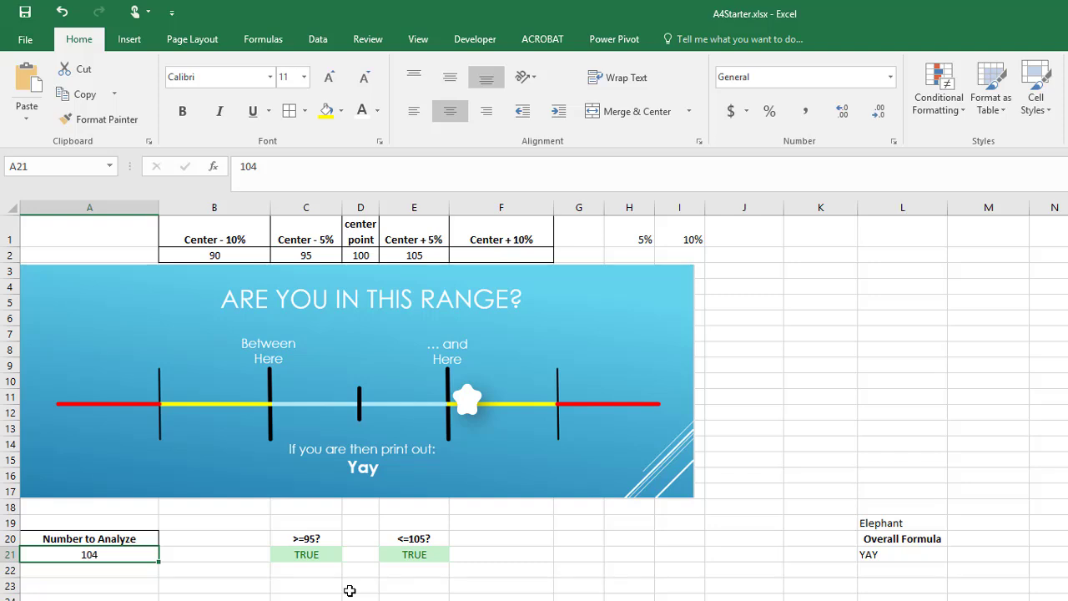
text(10)
key(Return)
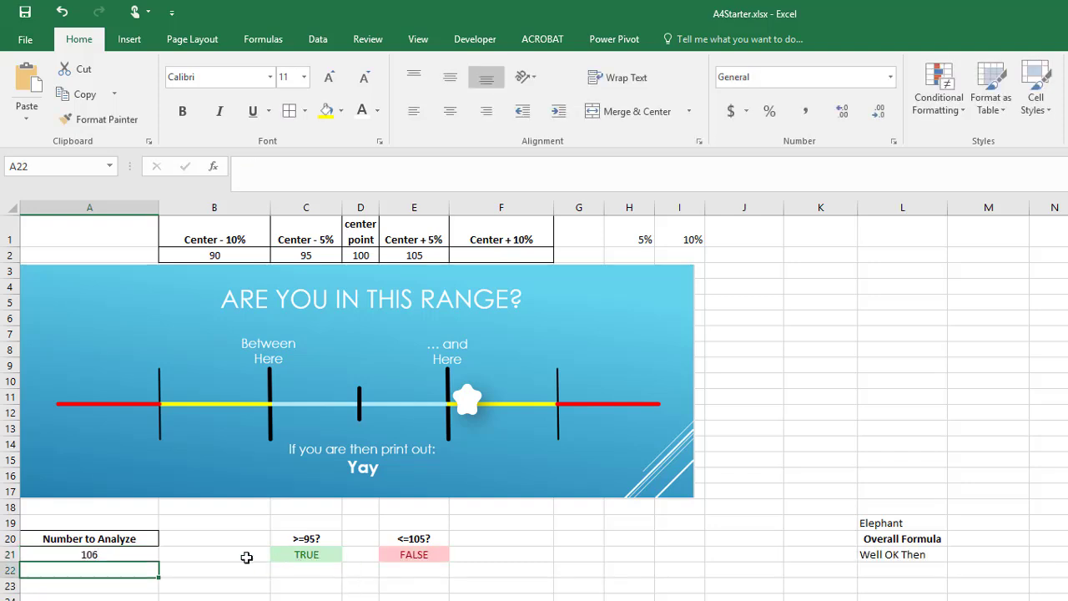
key(Up)
text(11)
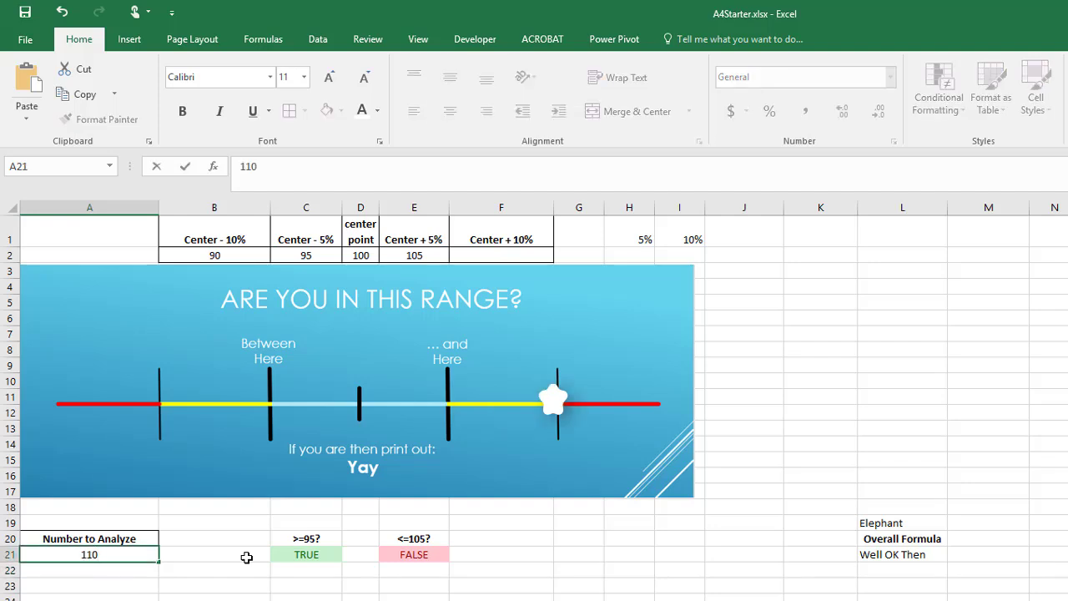
key(Return)
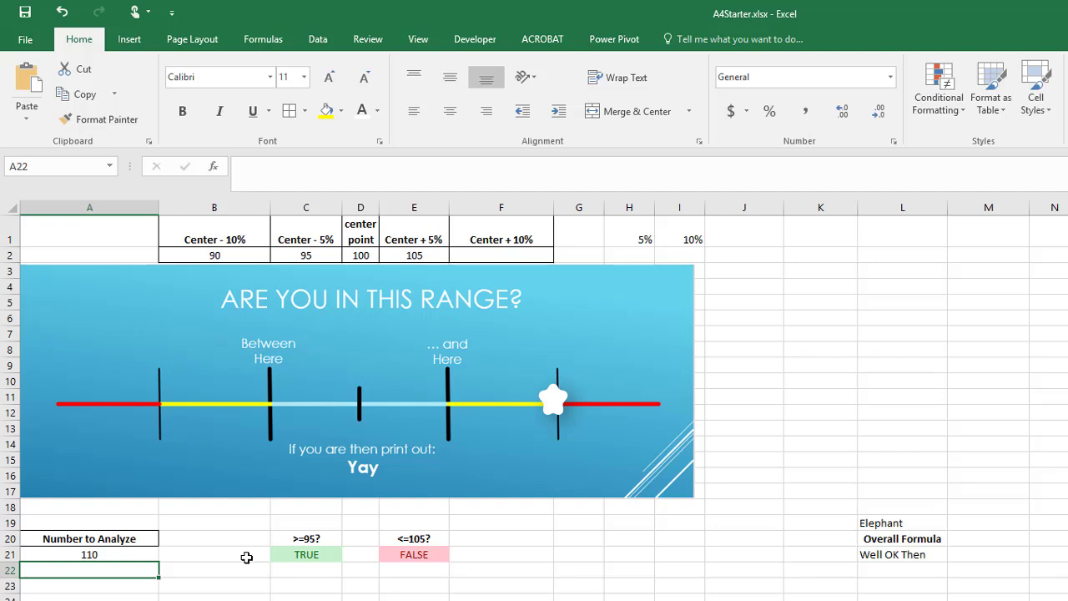
key(Up)
text(111)
key(Return)
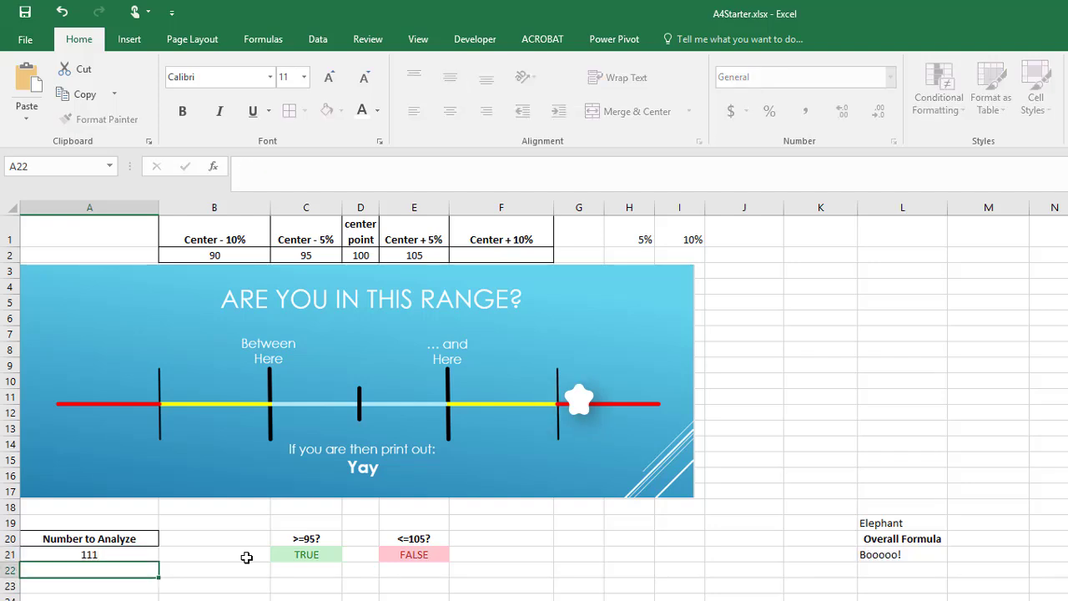
Test A21 with 50 and then 92, leaving L21 at Well OK Then.
text(1)
key(Escape)
key(Up)
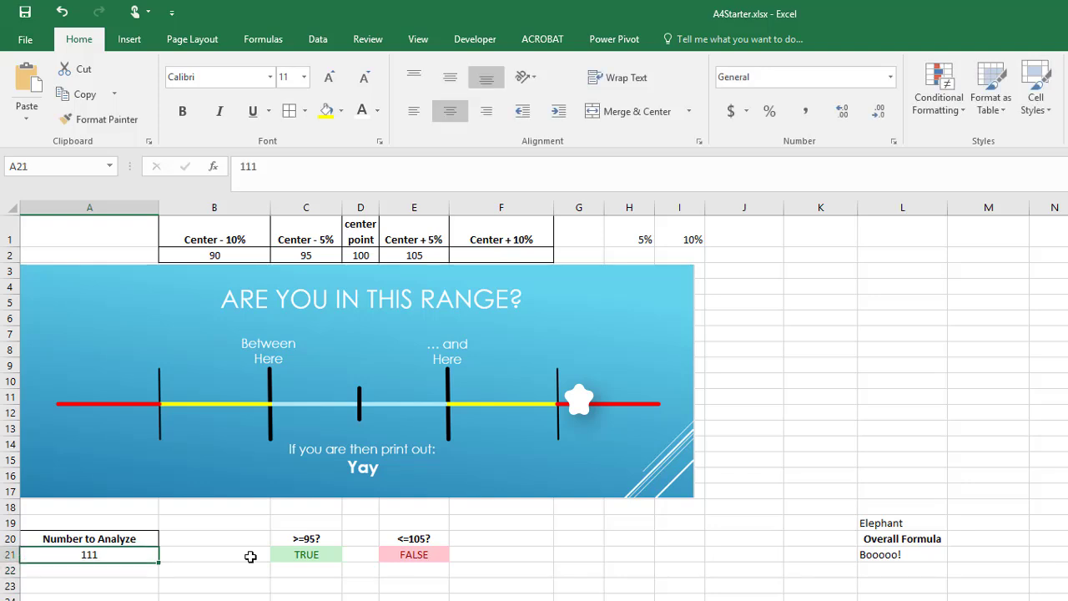
text(50)
key(Return)
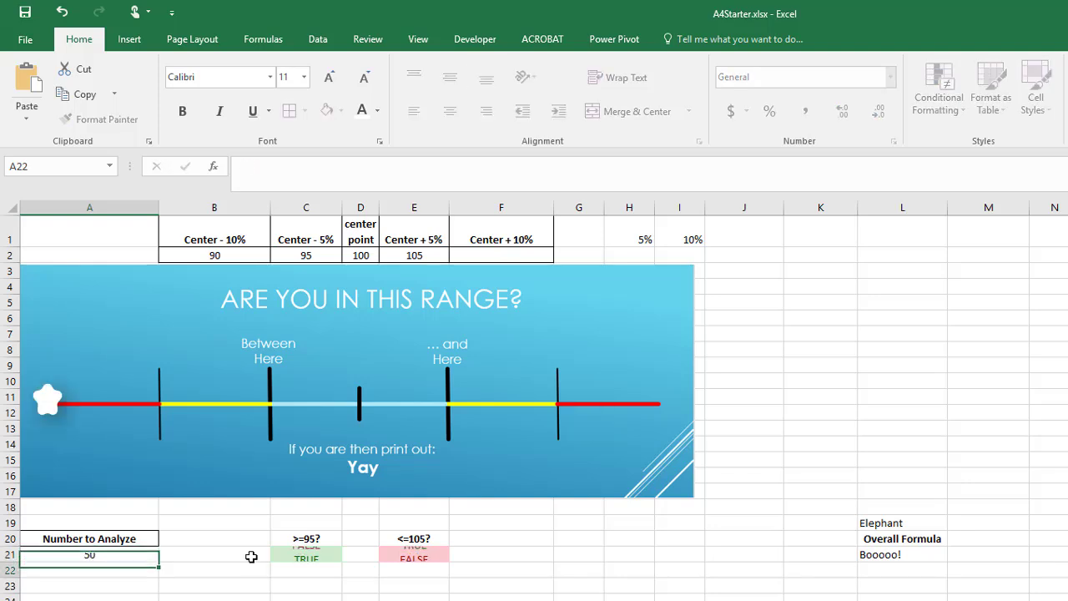
key(Up)
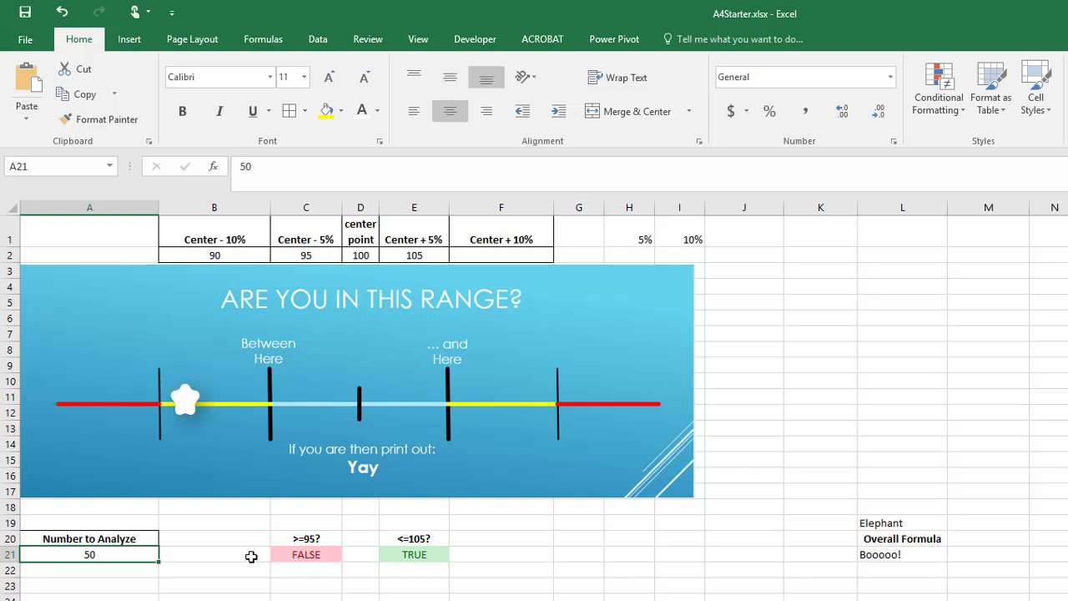
text(92)
key(Return)
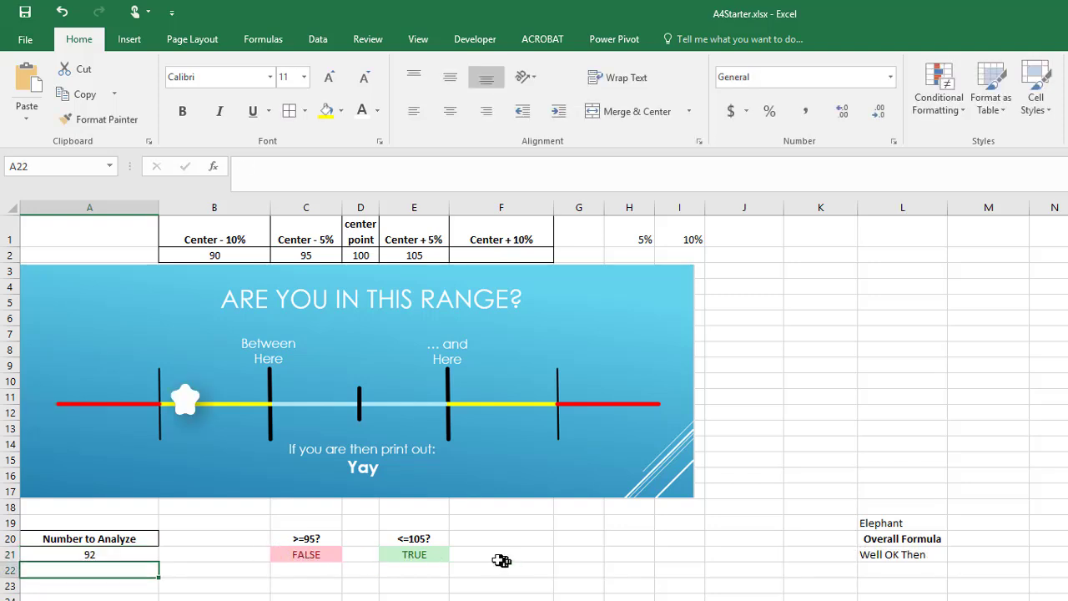
Copy the comparison A21<=E2 from E21's formula.
click(883, 559)
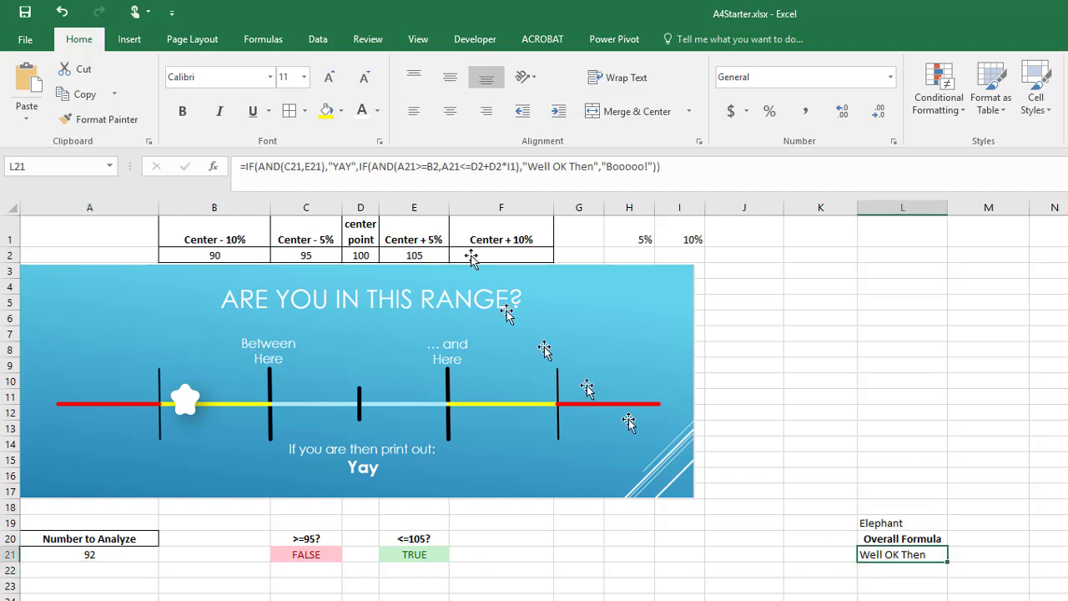
click(317, 171)
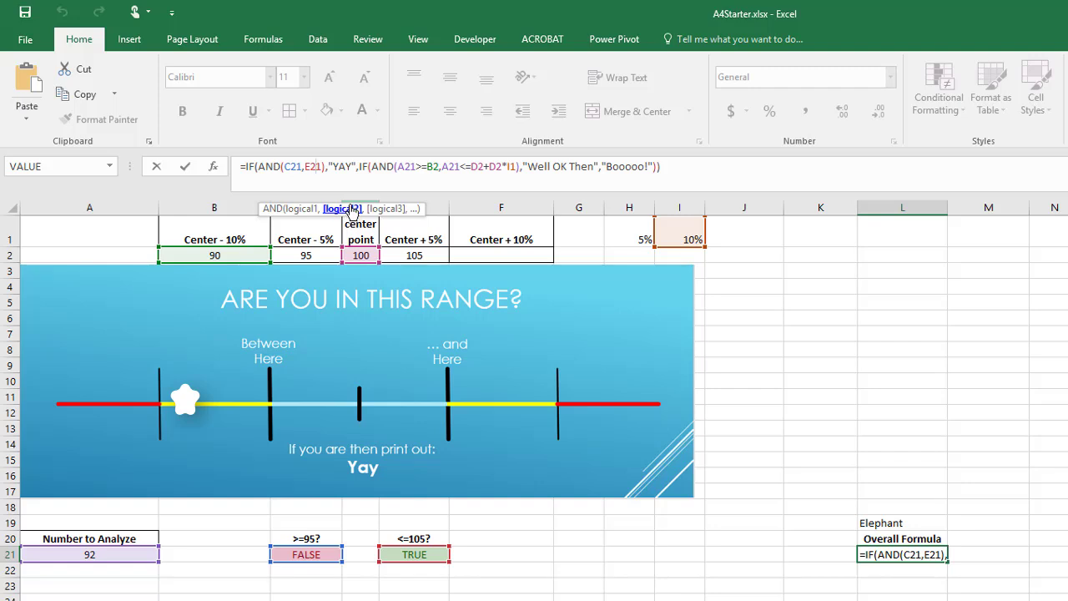
key(Escape)
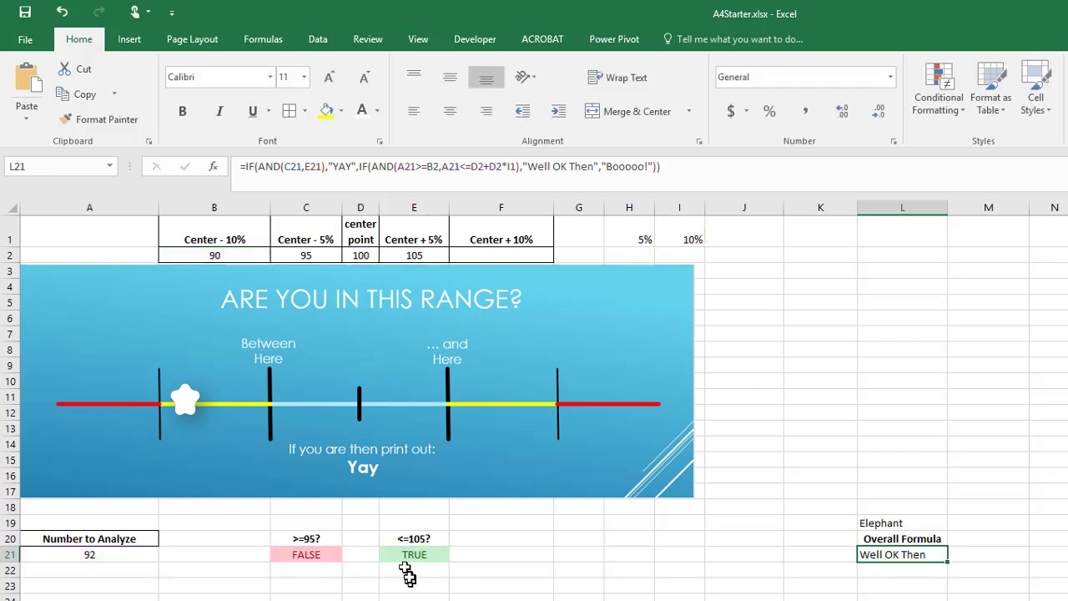
click(421, 553)
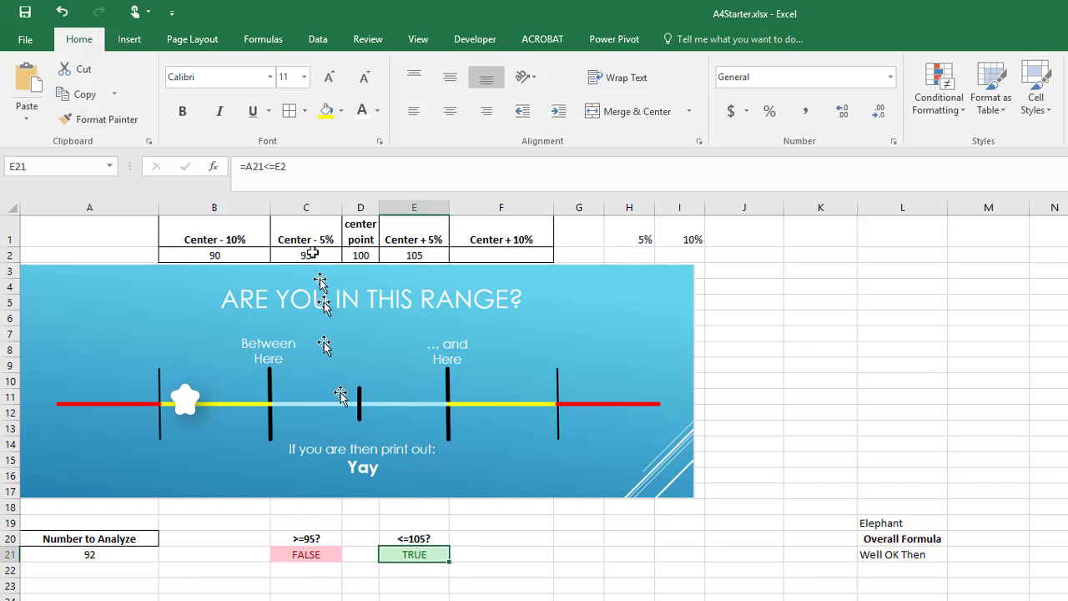
click(284, 169)
drag(285, 168, 240, 167)
key(ctrl+c)
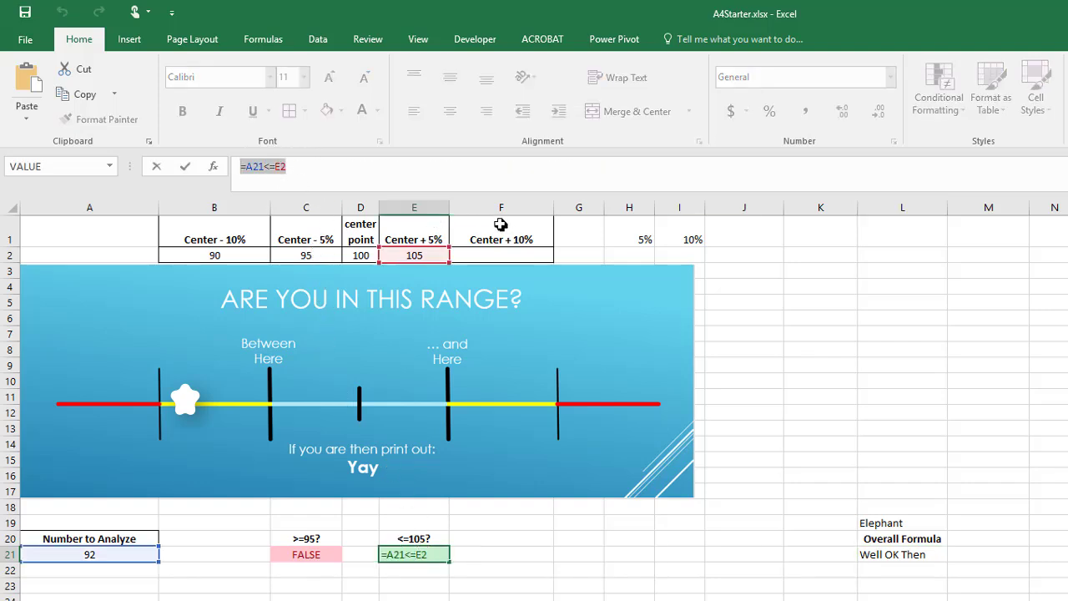
key(ctrl+Return)
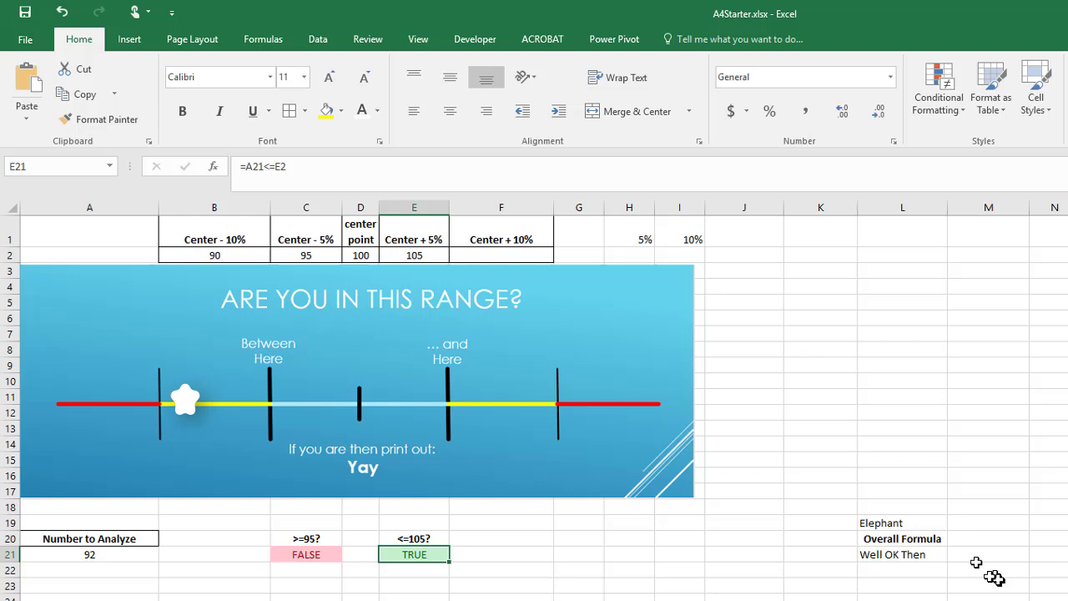
Replace E21 in L21's formula with A21<=E2, removing the extra equals sign.
click(929, 554)
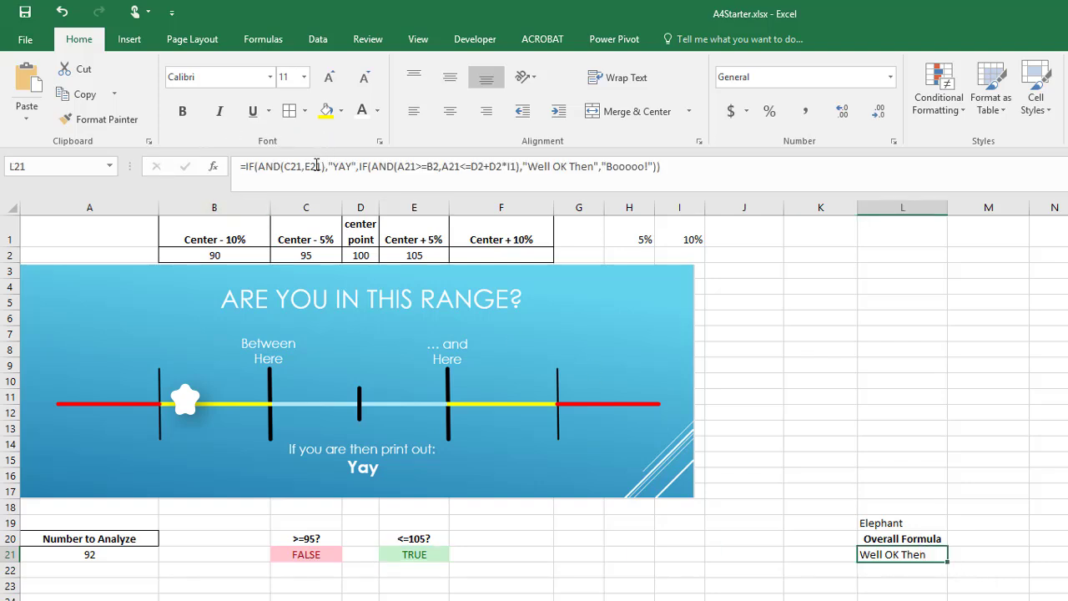
double_click(315, 166)
key(ctrl+v)
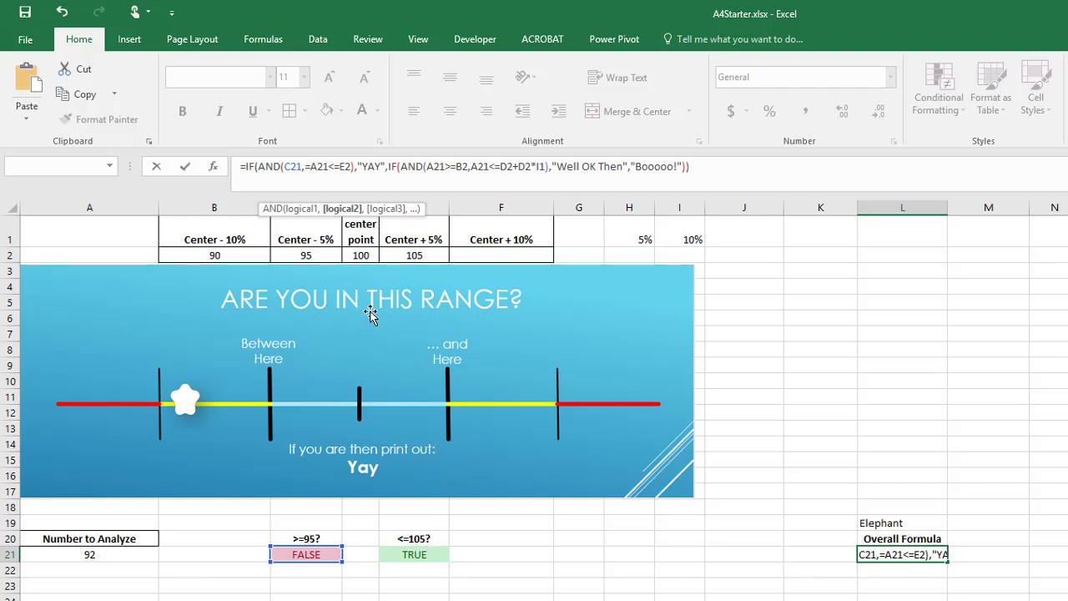
key(Delete)
key(ctrl+Return)
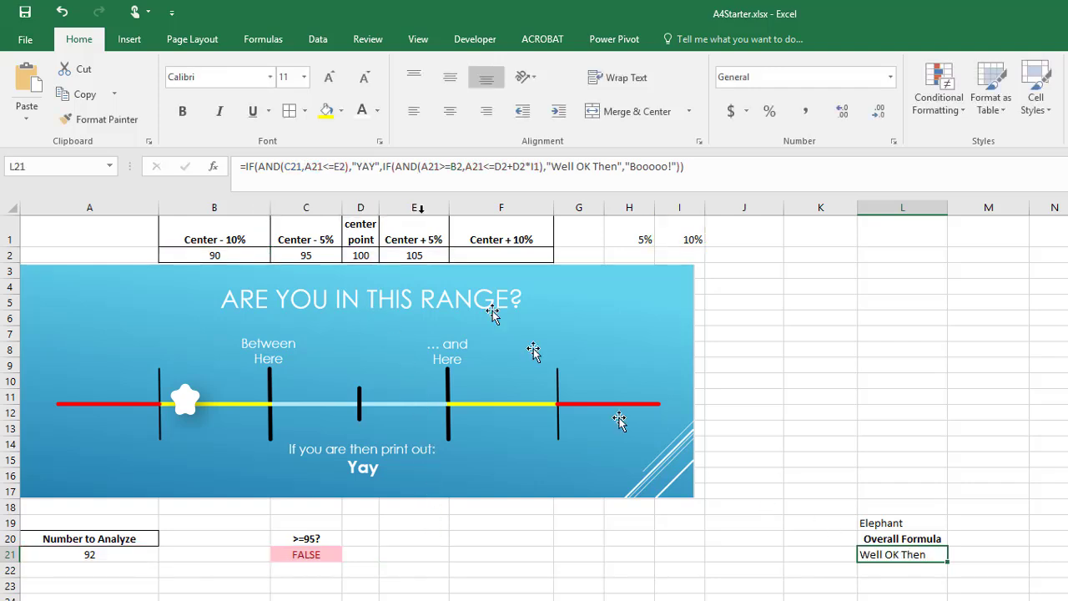
click(295, 167)
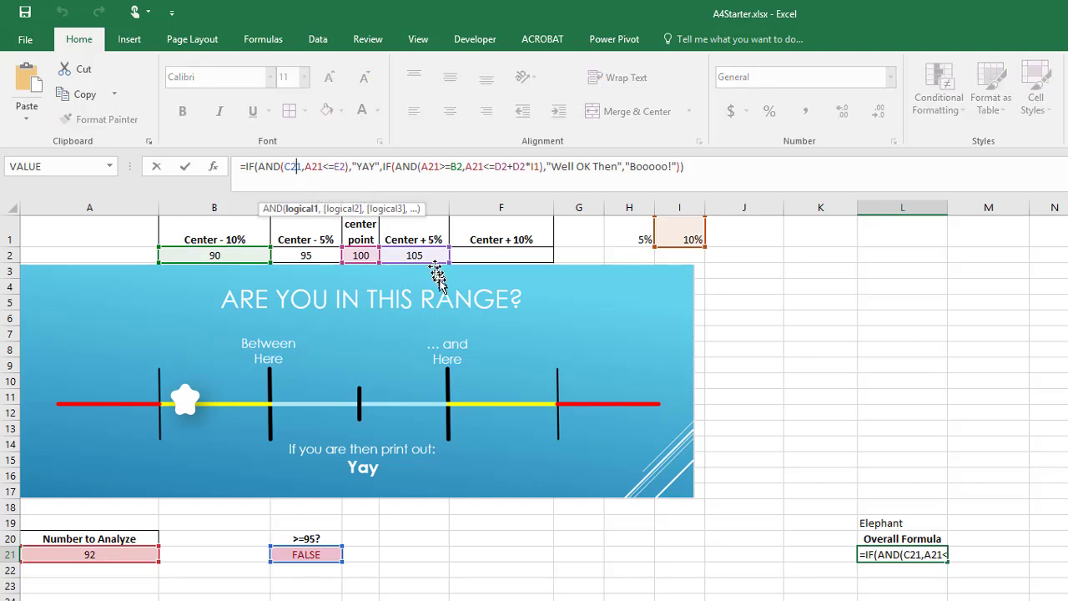
key(Escape)
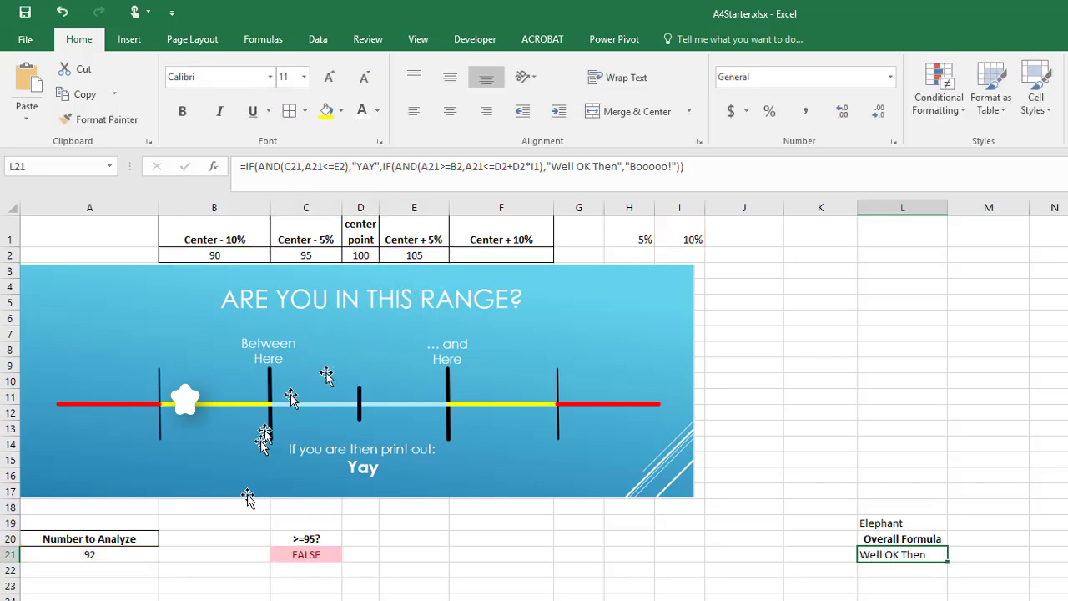
Copy the comparison from C21's formula.
click(306, 554)
click(278, 167)
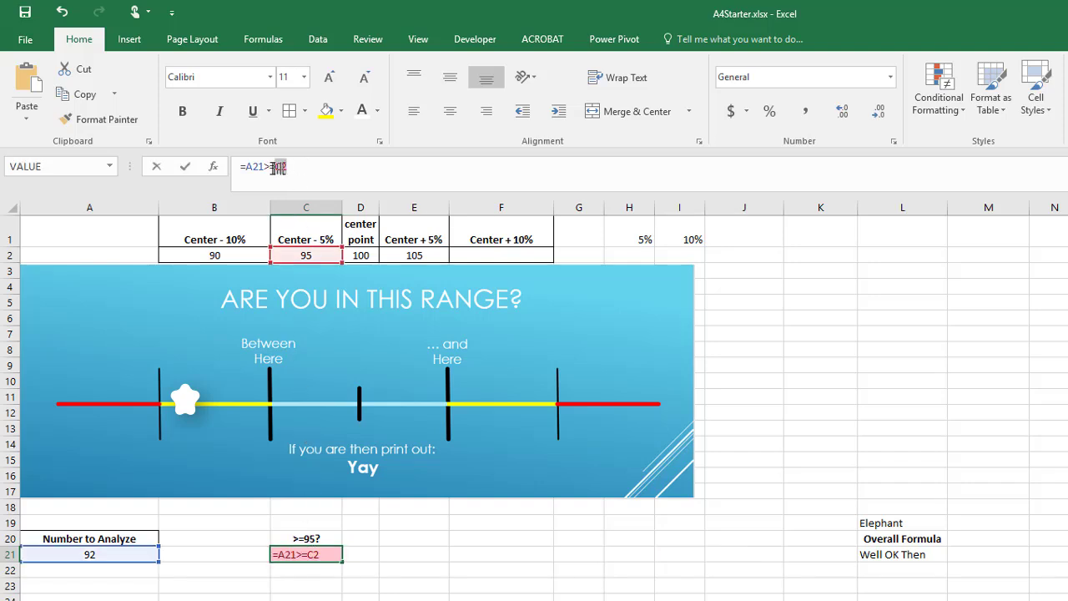
drag(278, 167, 253, 167)
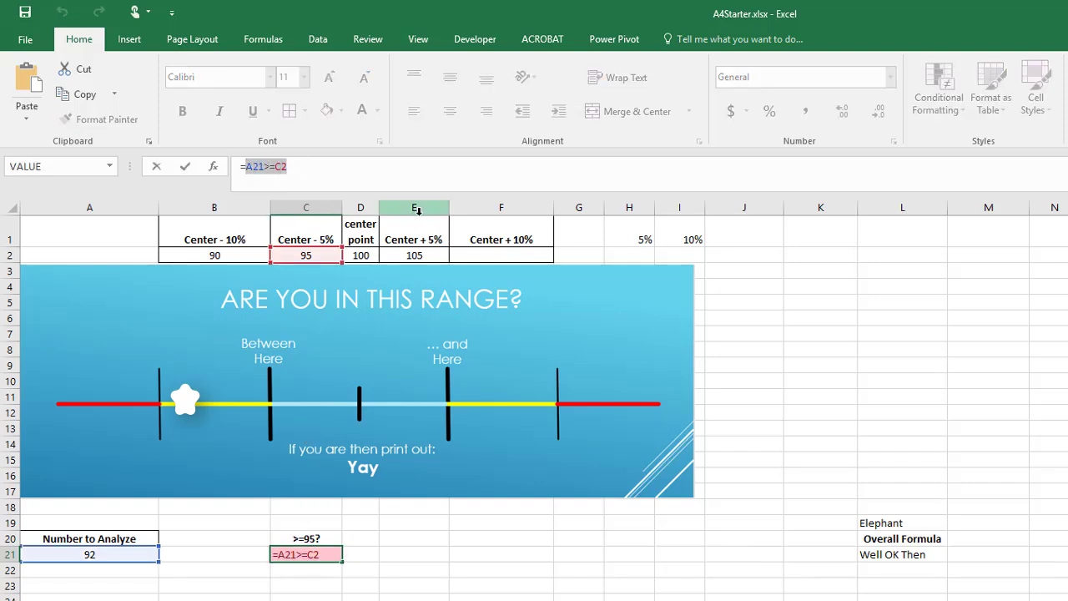
key(ctrl+Return)
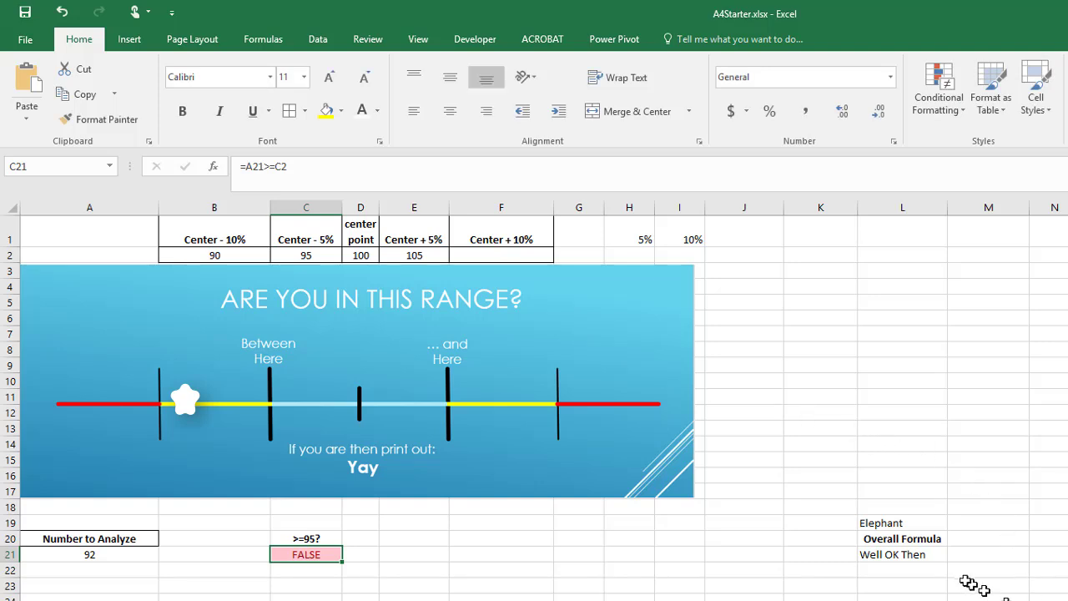
Replace C21 in L21's formula with A21>=C2 and review the result.
click(909, 557)
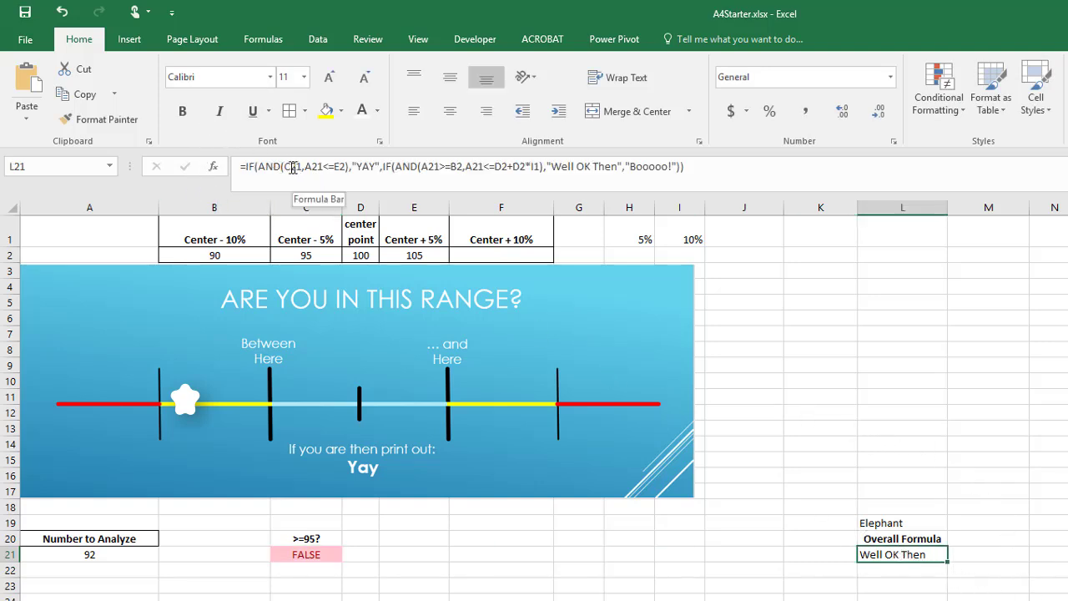
double_click(293, 167)
text(A21>=C2)
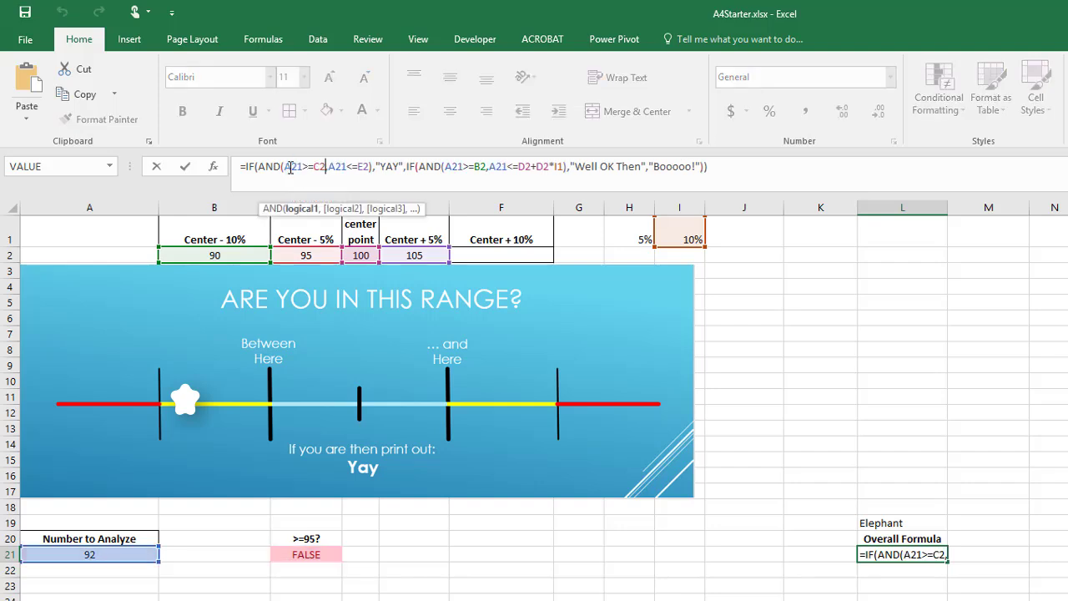
key(Return)
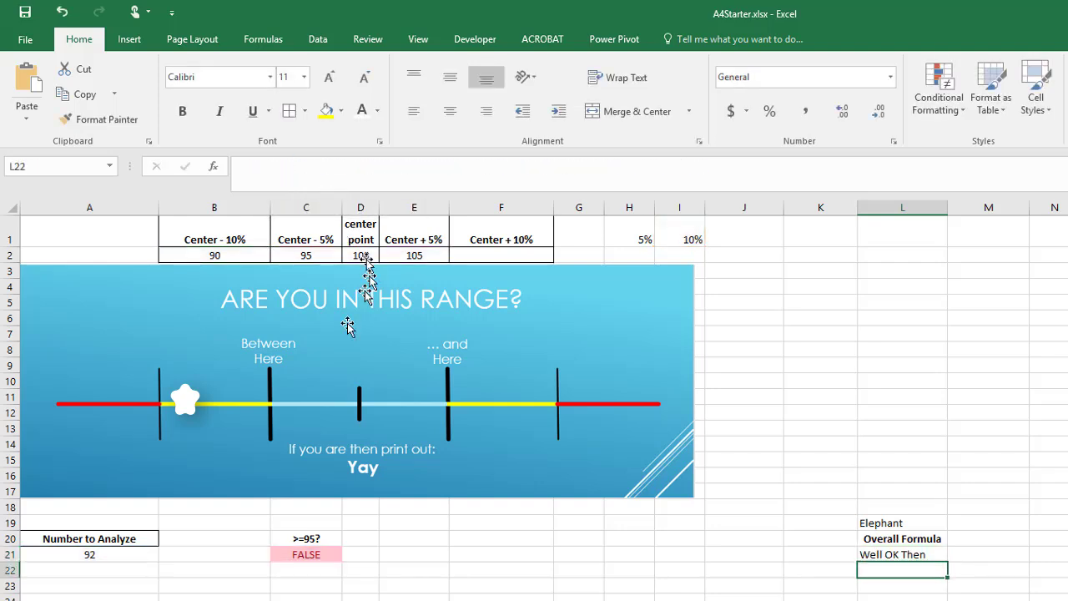
click(313, 522)
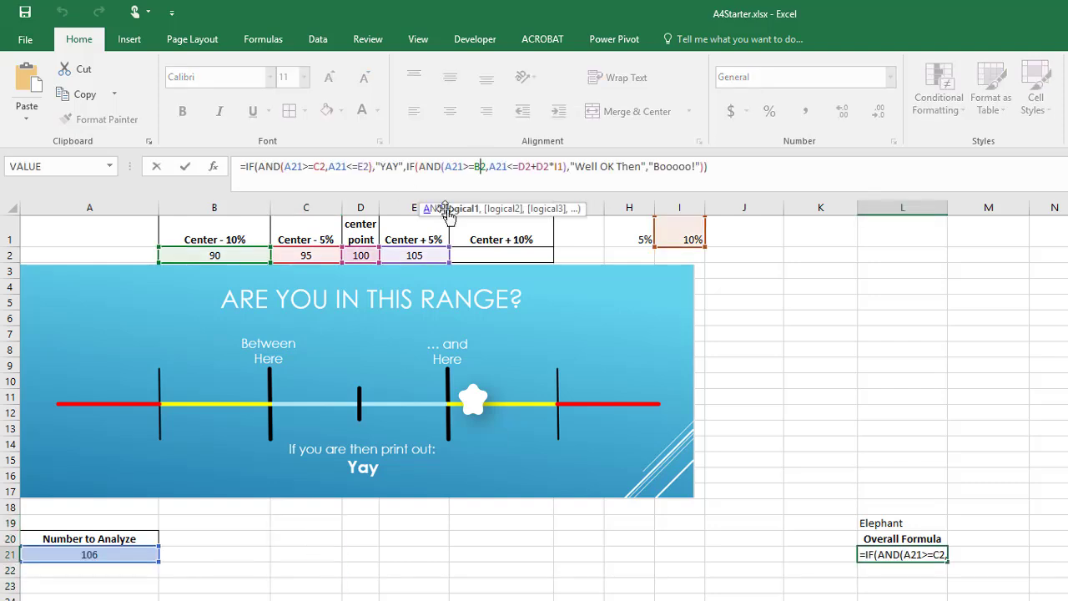
key(Escape)
click(422, 253)
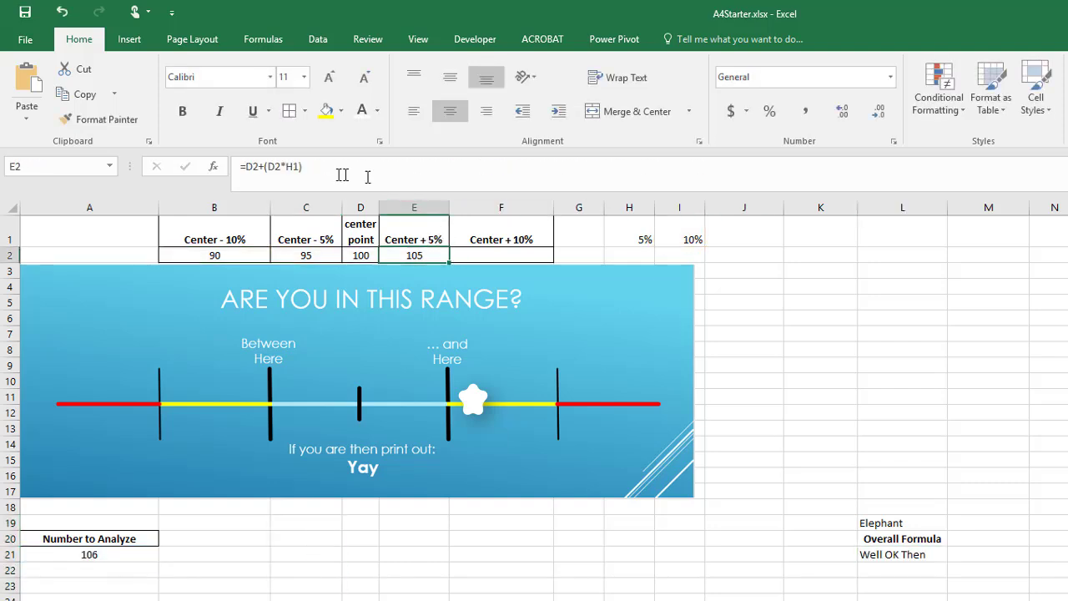
Substitute D2+(D2*H1), taken from E2, for the E2 reference in L21's formula.
drag(302, 167, 247, 166)
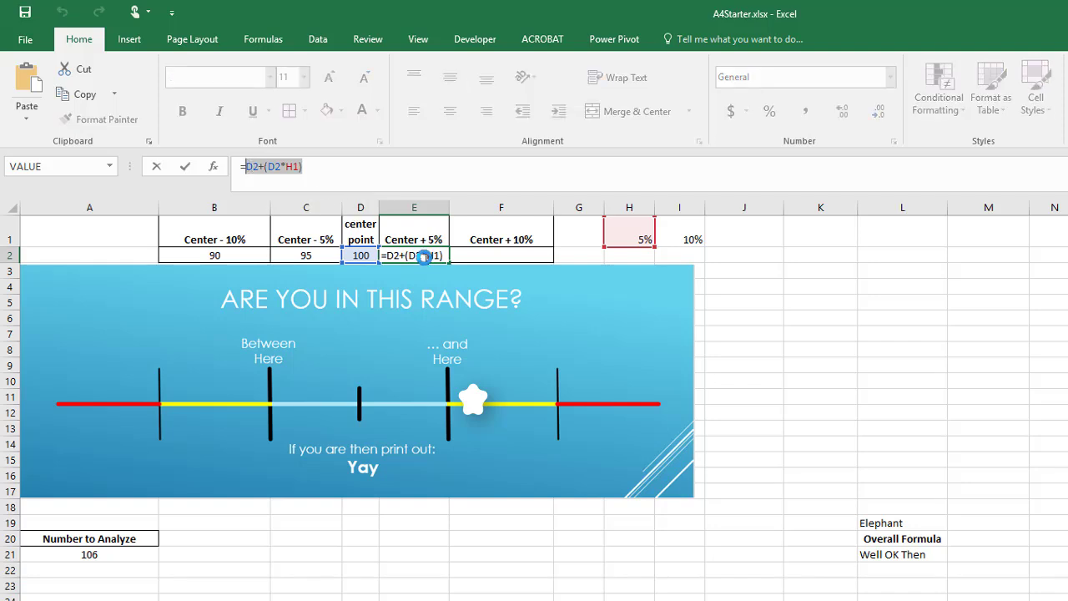
key(Escape)
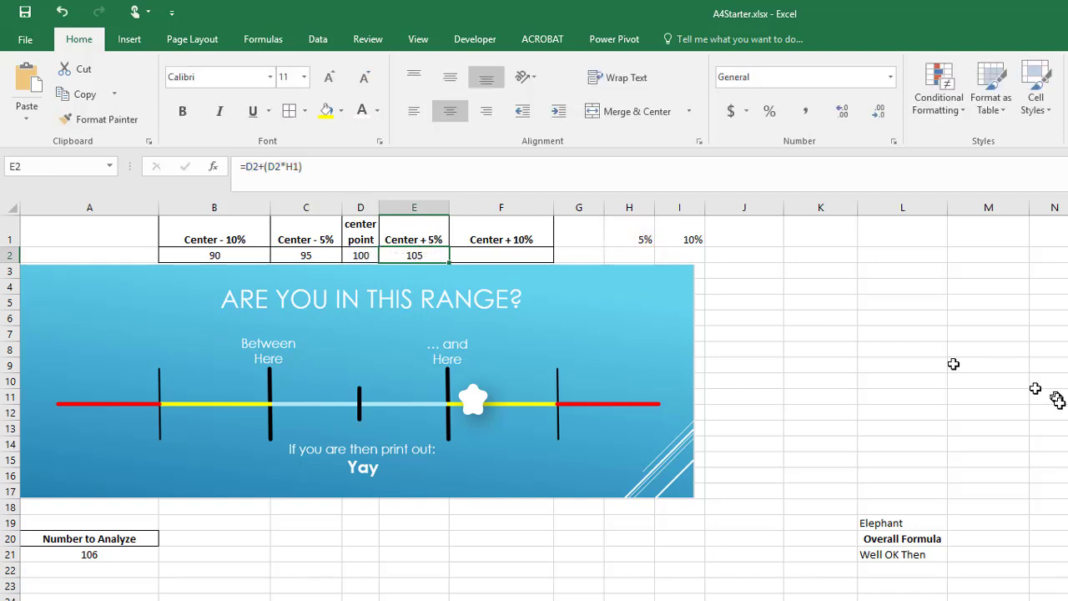
click(898, 558)
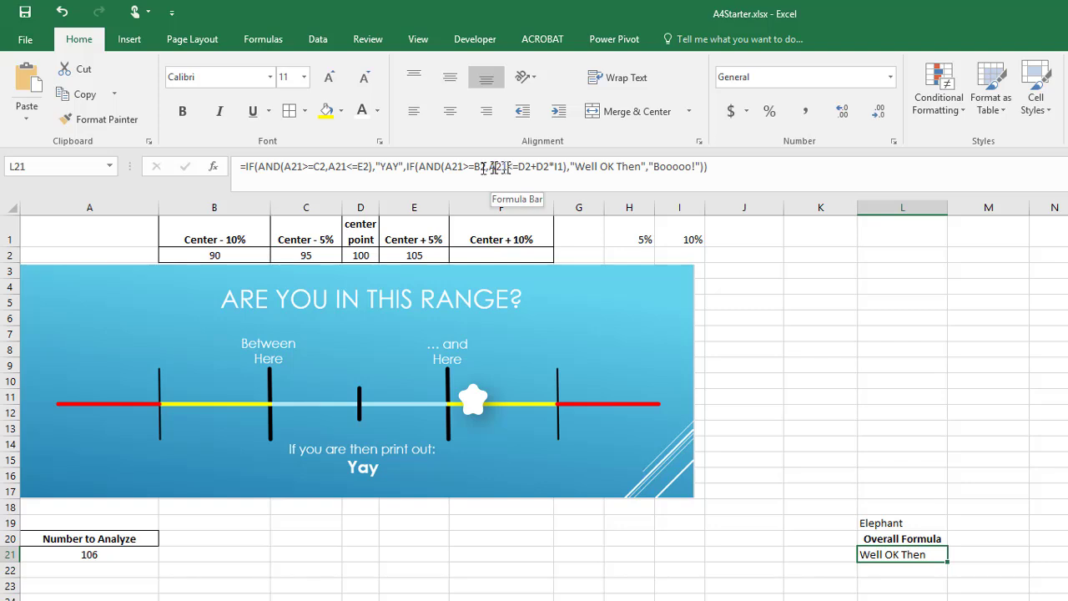
click(364, 167)
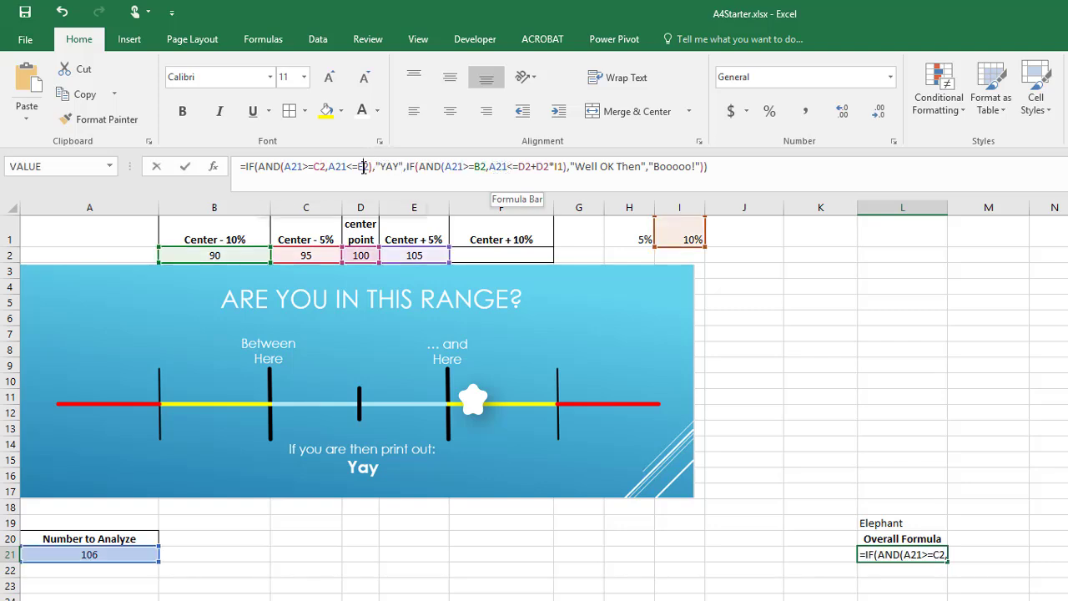
double_click(364, 167)
text(D2+(D2*H1))
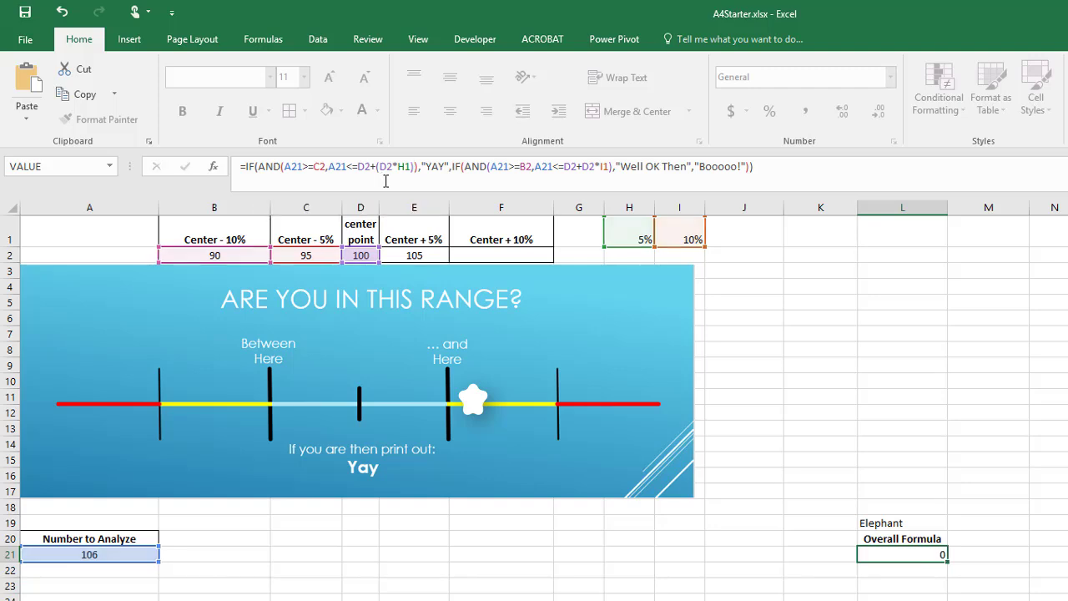
key(Return)
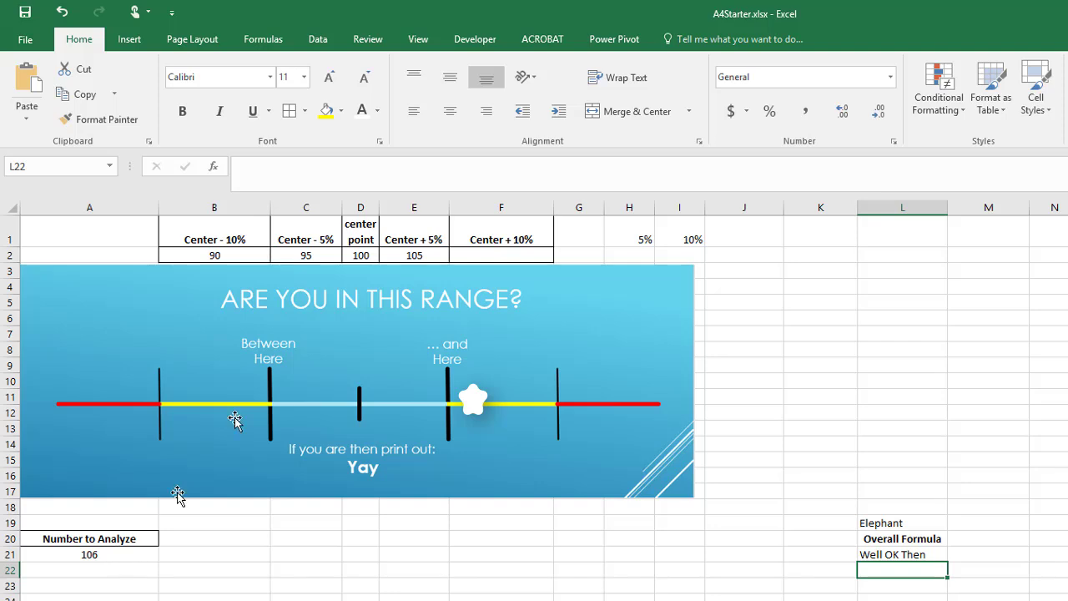
Clear the E2 helper cell and test 96 in A21.
click(417, 256)
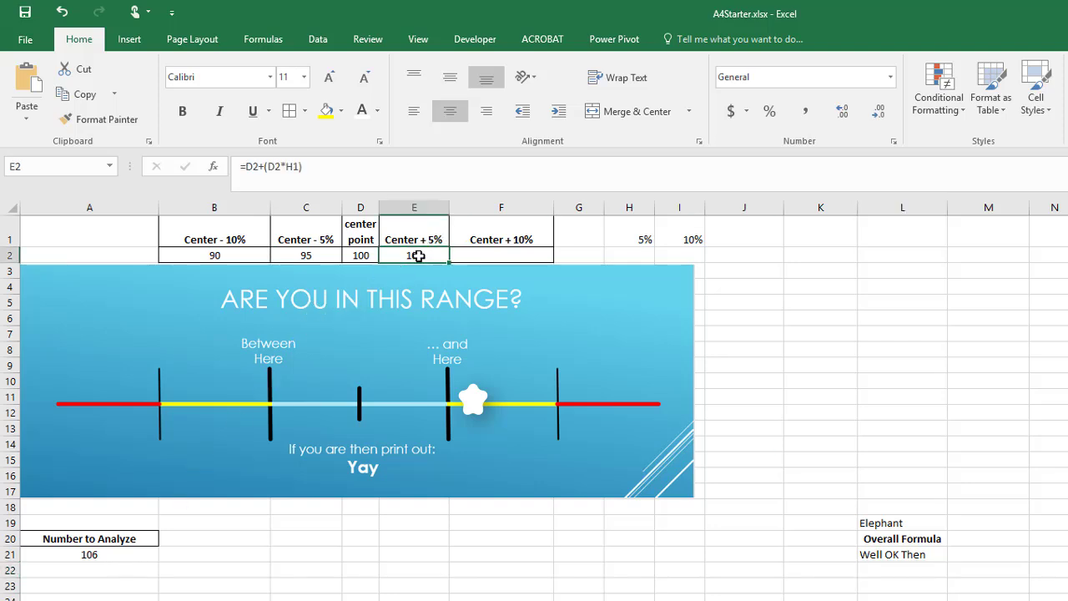
key(Delete)
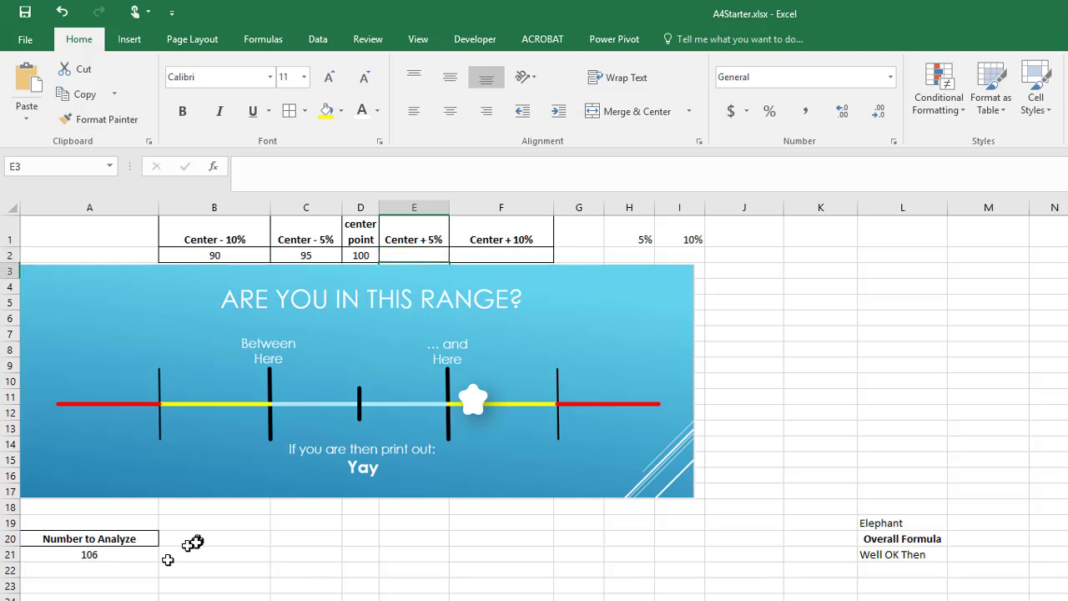
click(115, 555)
text(1)
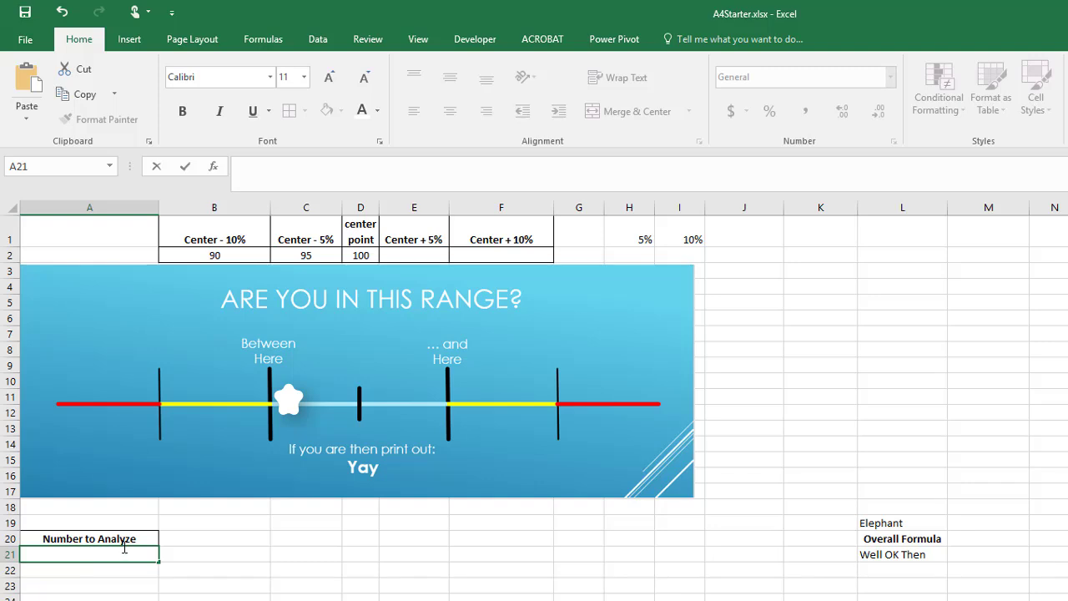
key(Return)
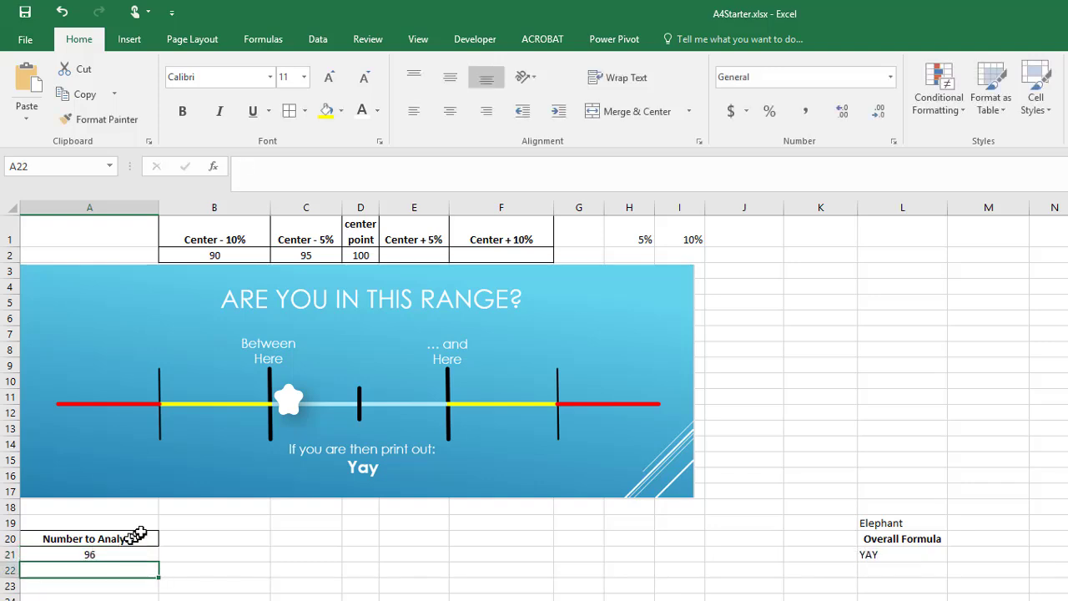
Test A21 with 92 and then 50, ending with Booooo! in L21.
key(Up)
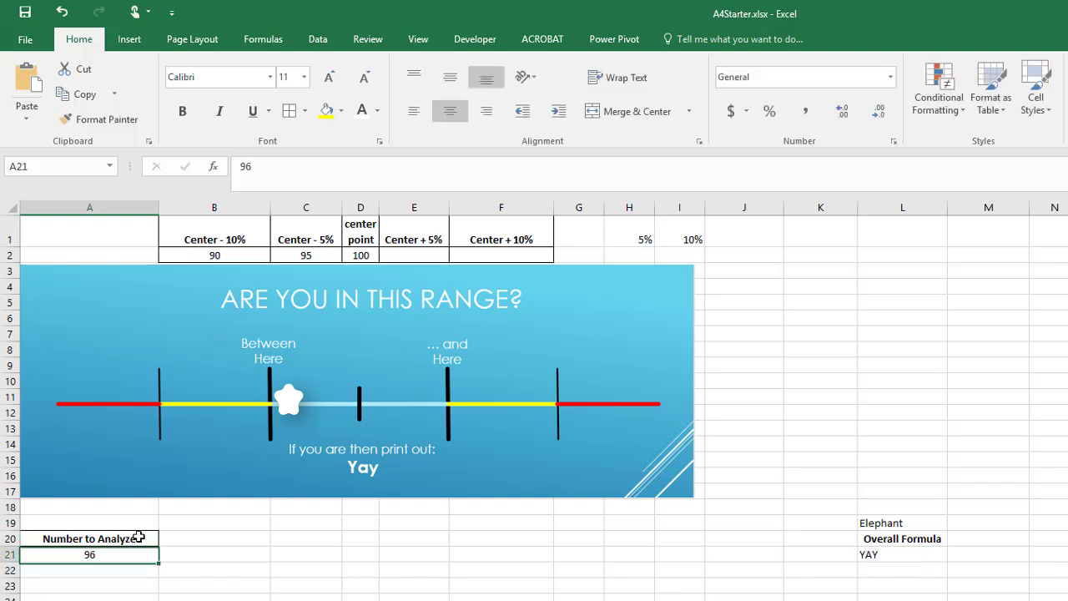
key(Up)
key(Down)
text(92)
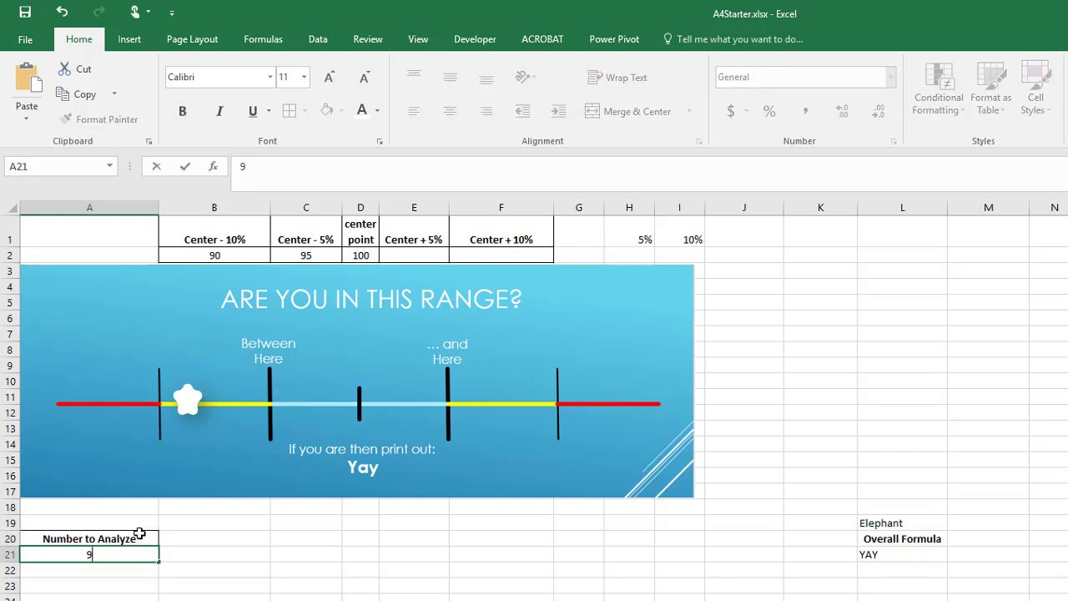
key(Return)
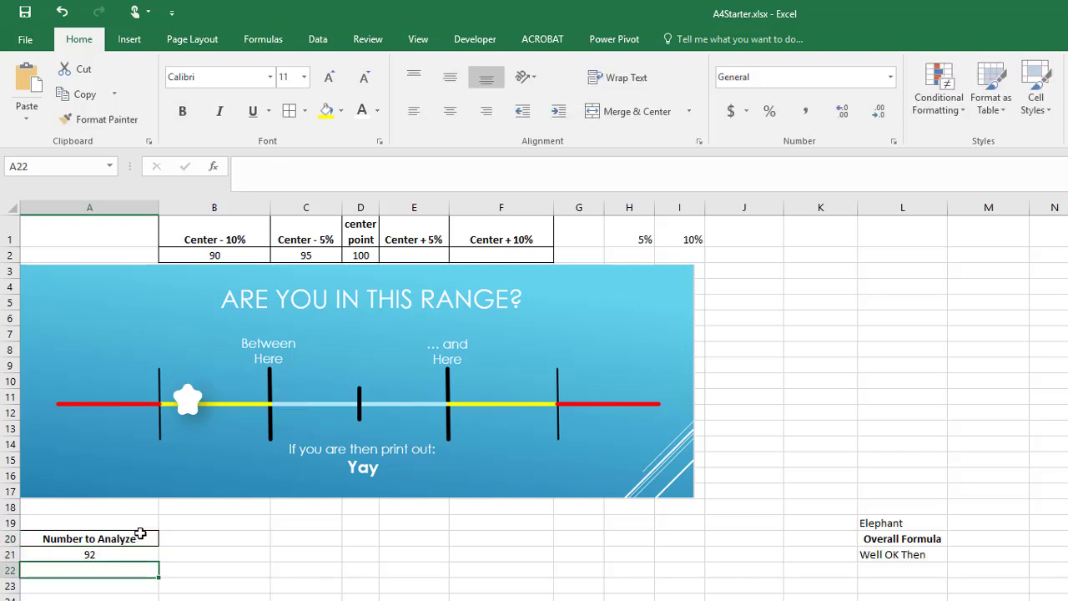
key(Up)
key(Up)
key(Down)
key(Delete)
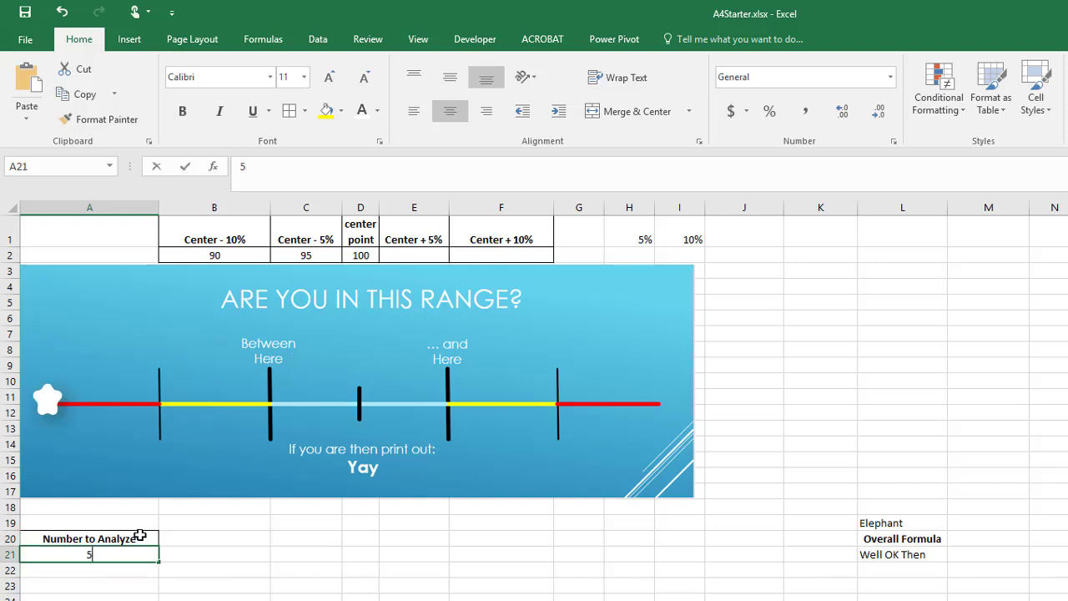
text(50)
key(Return)
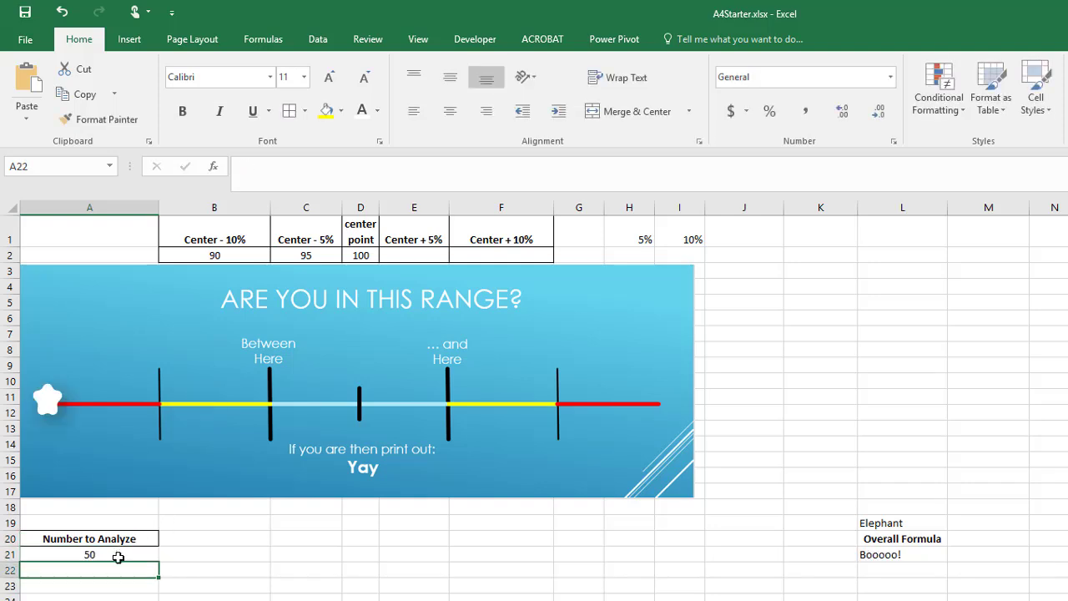
click(140, 541)
Copy the lower-bound calculation D2-(D2*H1) from C2's formula.
click(898, 554)
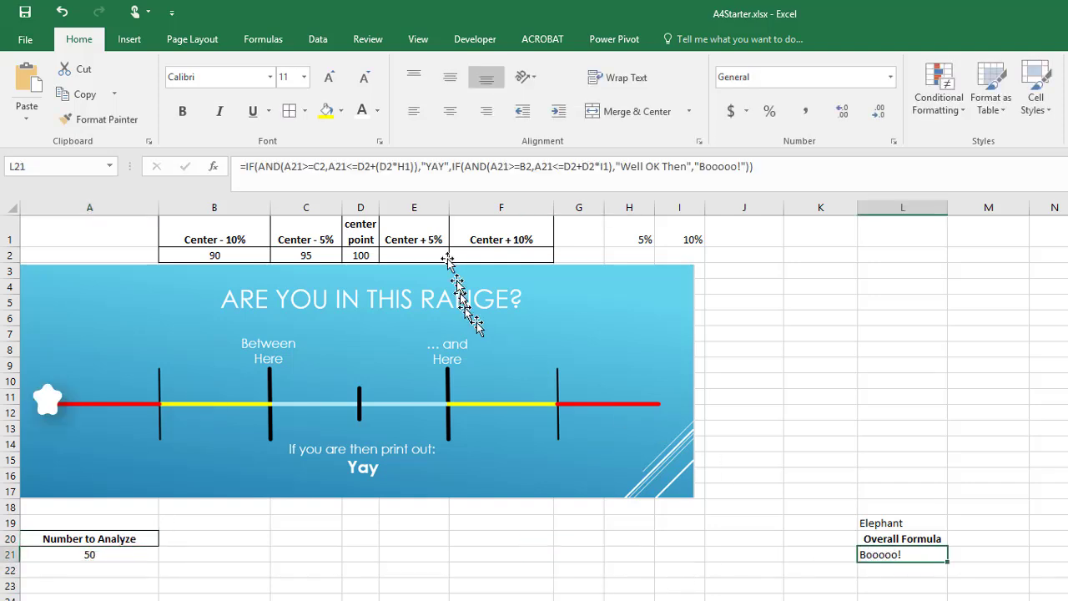
click(408, 166)
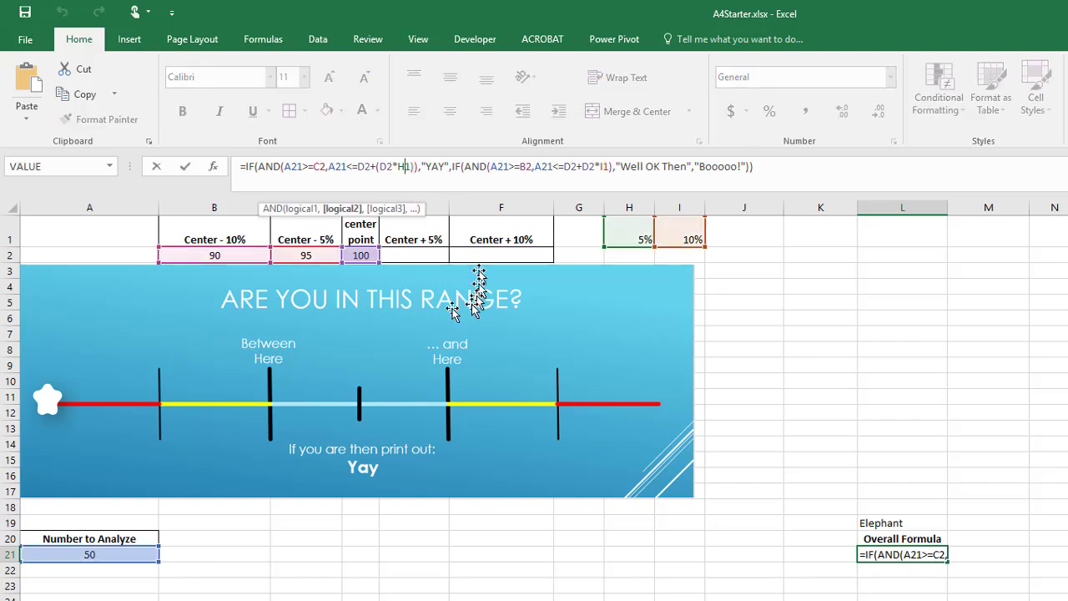
key(Escape)
click(329, 254)
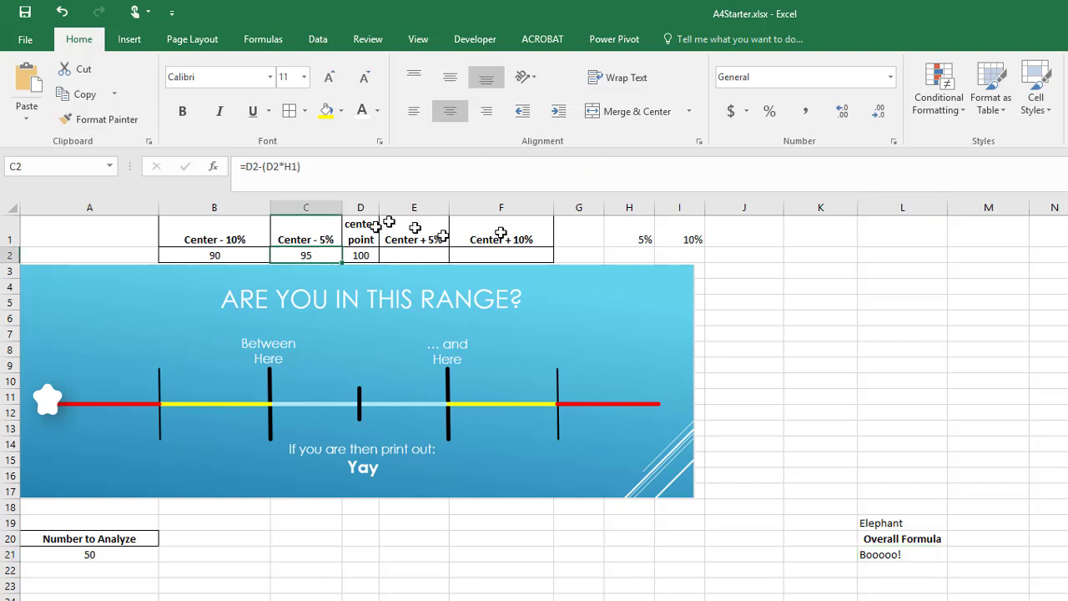
click(330, 180)
key(shift+Left)
key(shift+Left)
key(shift+Left)
key(shift+Left)
key(shift+Left)
key(shift+Left)
key(shift+Left)
key(shift+Left)
key(shift+Left)
key(shift+Left)
key(ctrl+c)
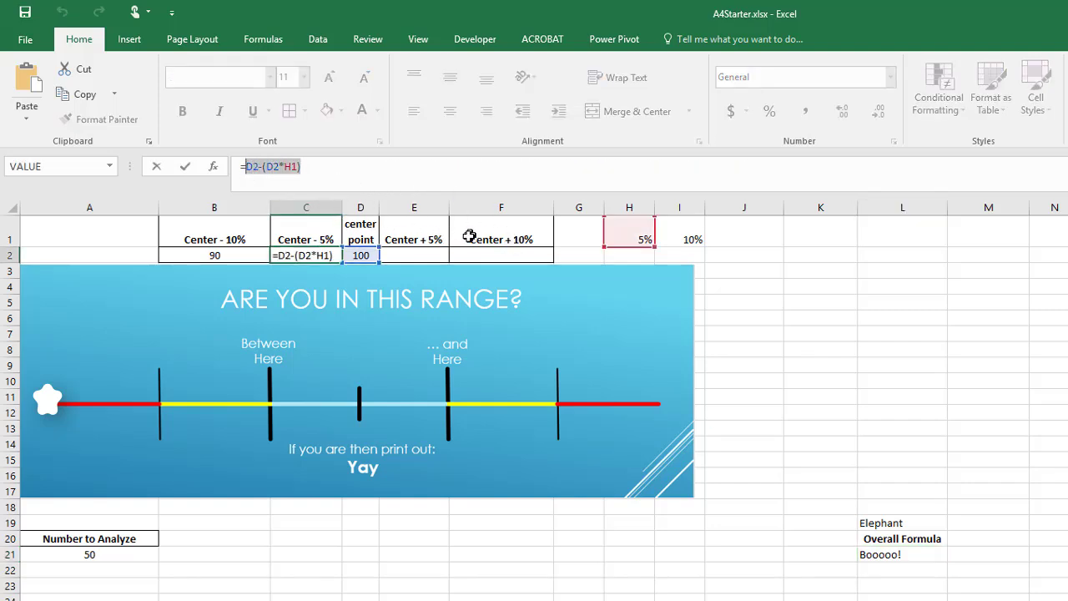
key(Escape)
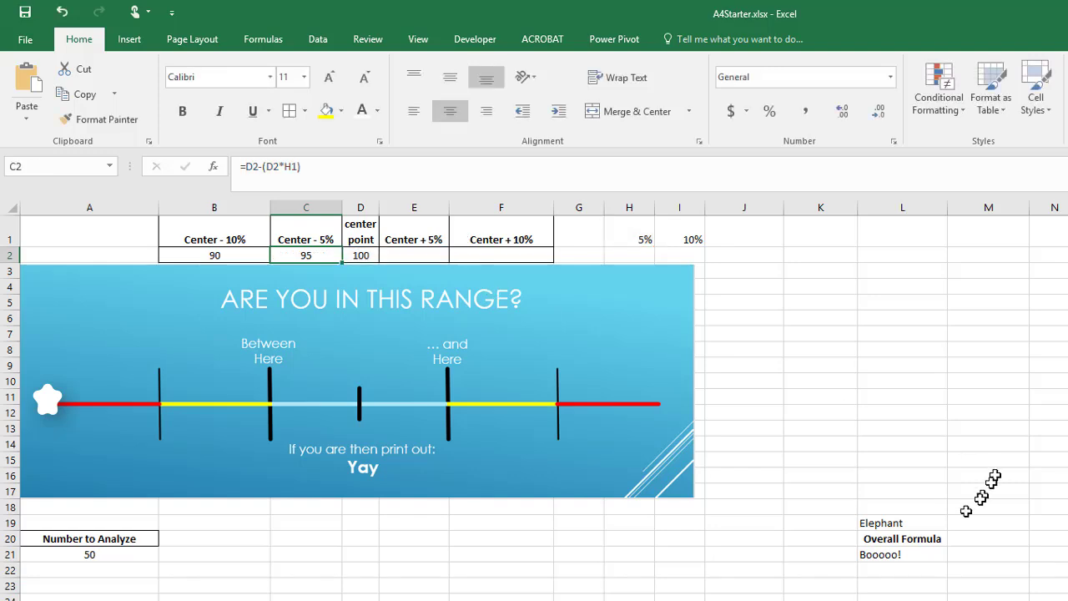
Replace C2 in L21's formula with D2-(D2*H1), then clear C2.
click(912, 554)
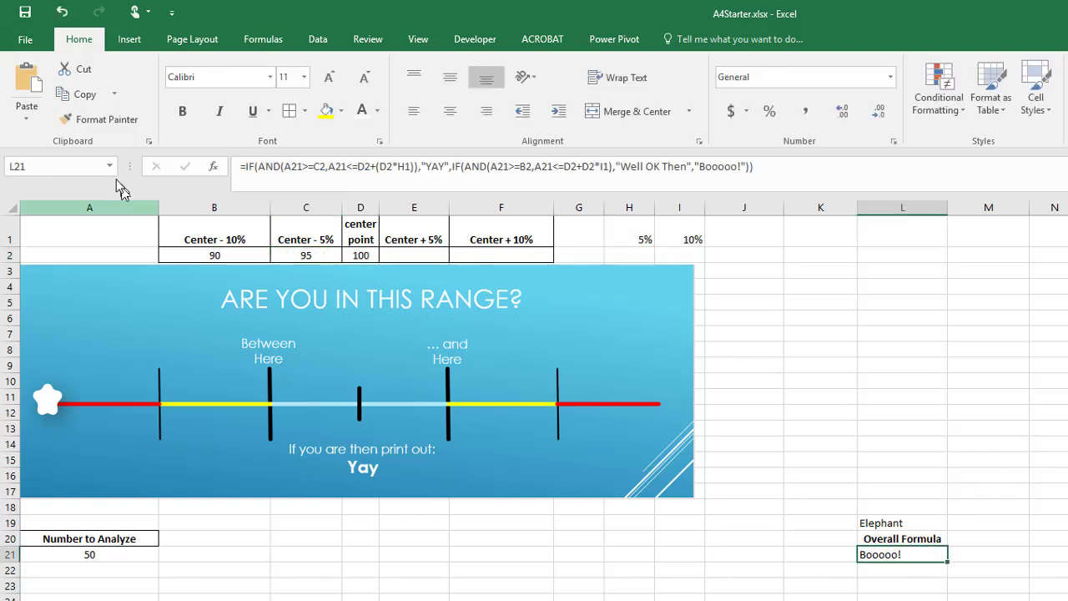
double_click(320, 166)
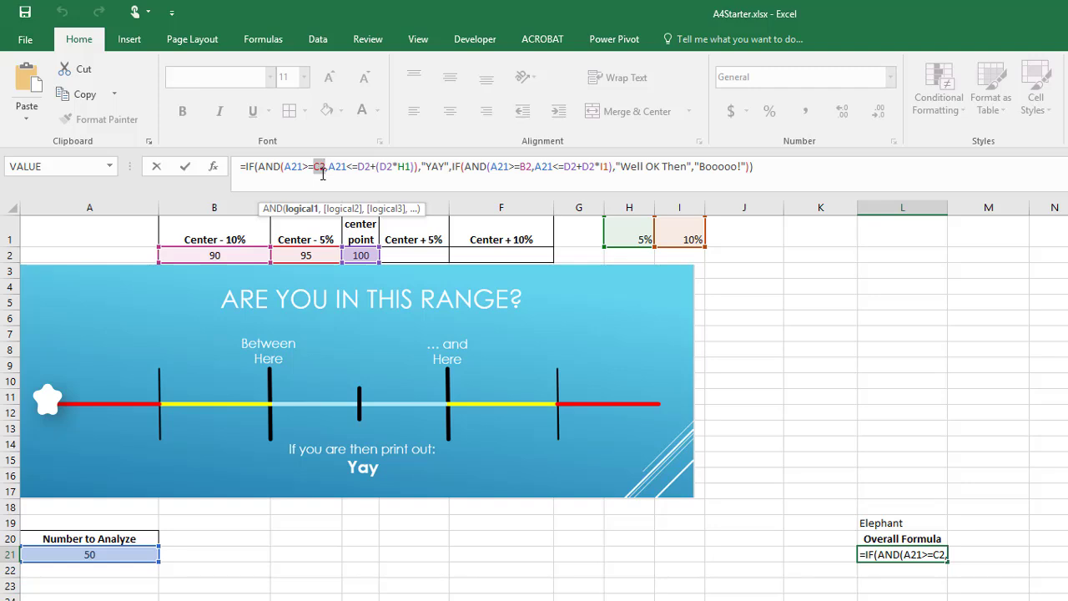
key(ctrl+v)
key(Return)
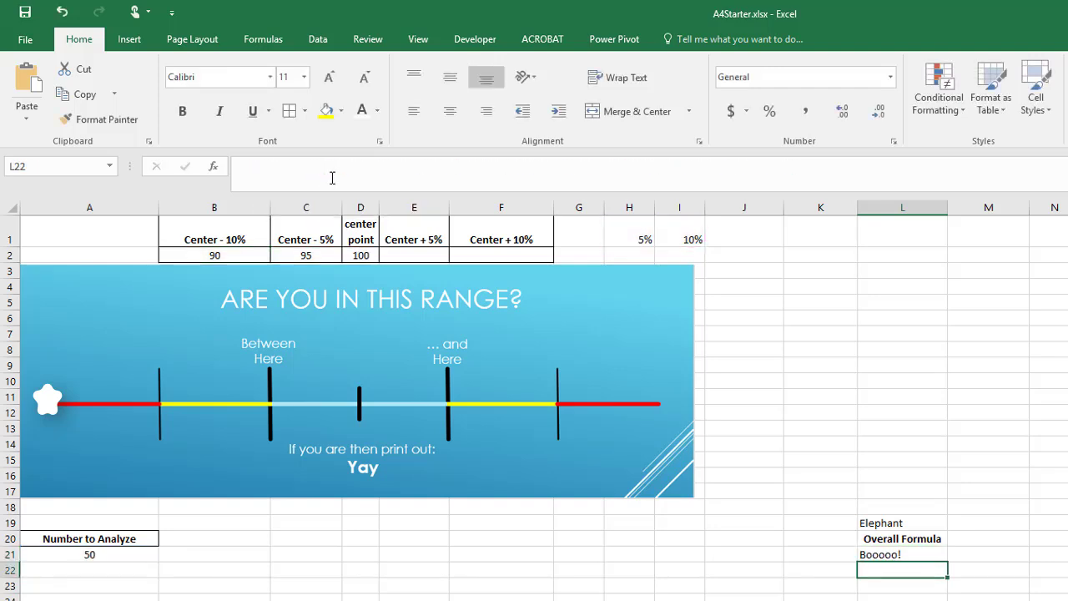
click(306, 256)
key(Delete)
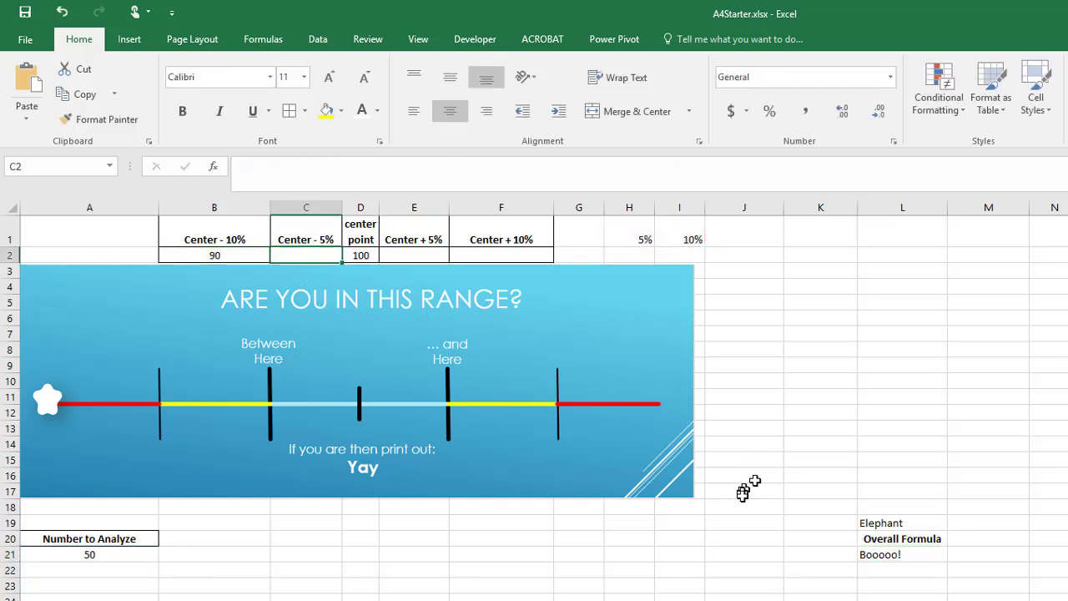
click(881, 555)
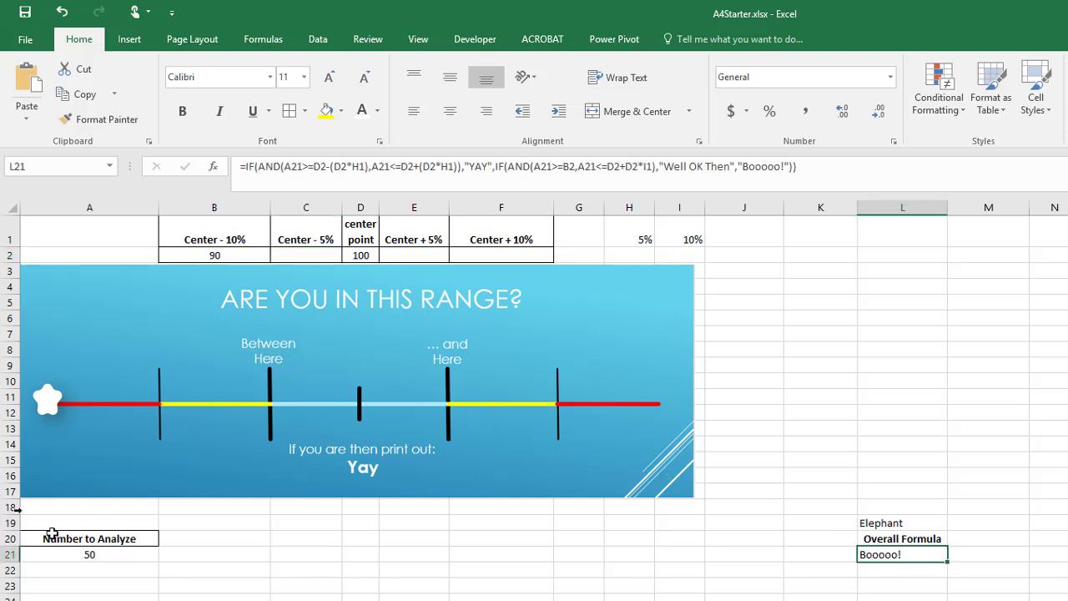
Enter 92 and then 96 in A21, with L21 going from Well OK Then to YAY.
click(100, 556)
text(50)
key(ctrl+Return)
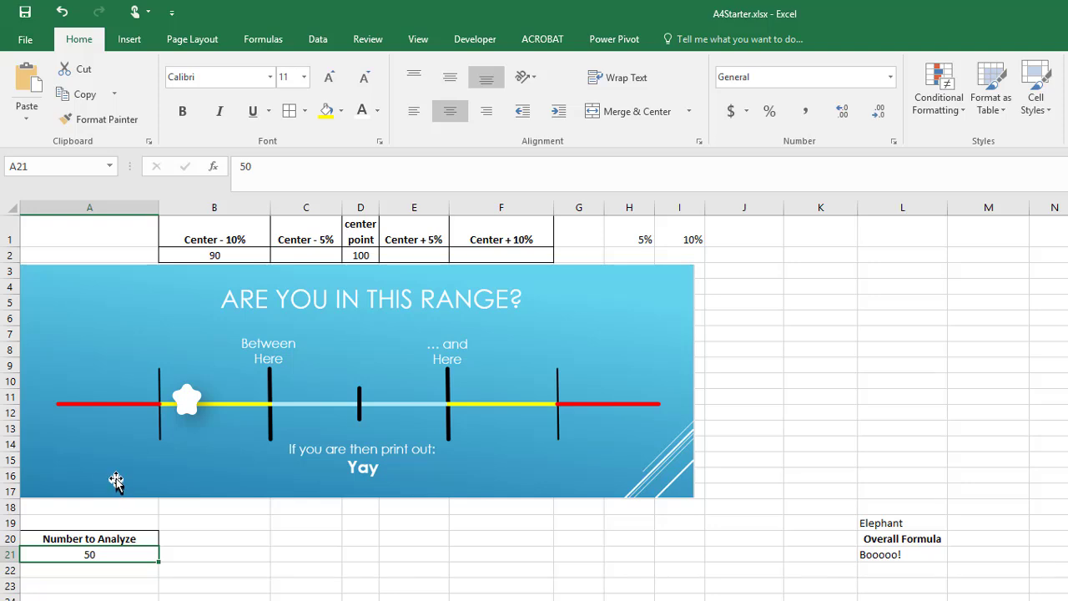
text(2)
key(Return)
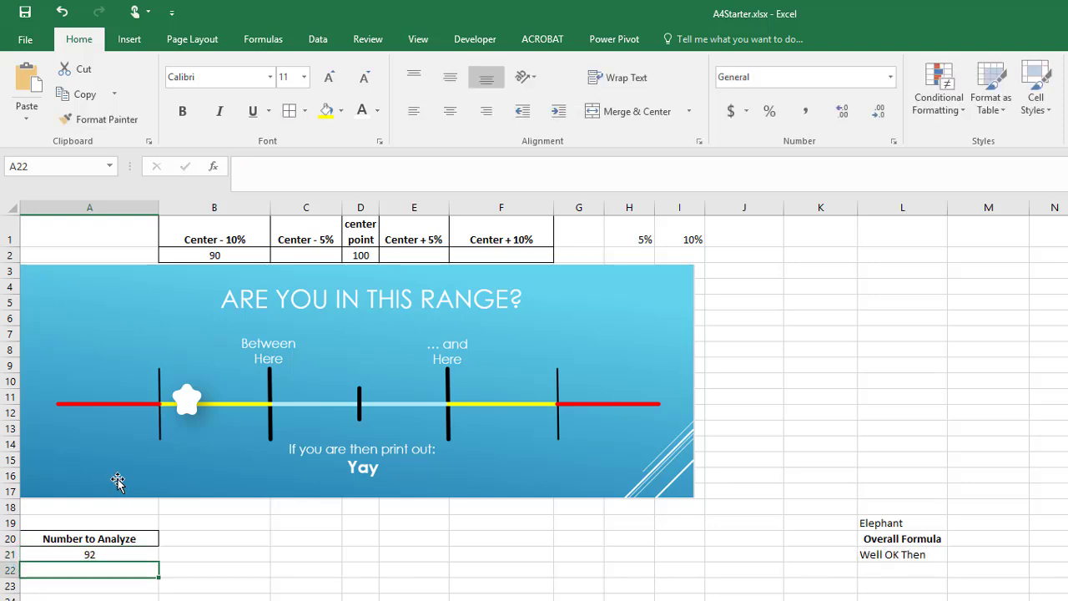
key(Up)
text(9)
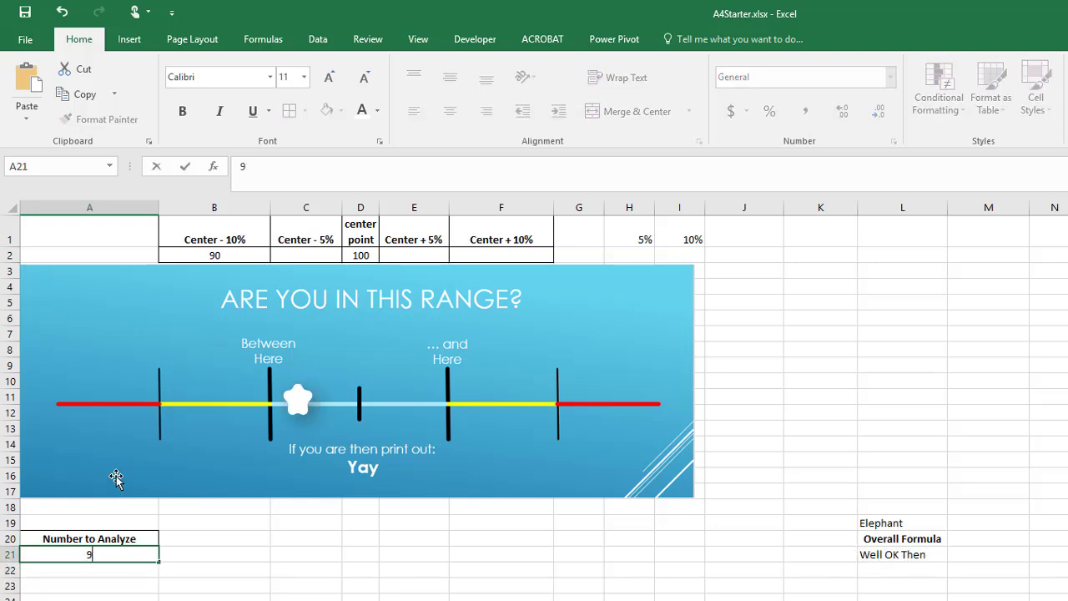
text(6)
key(Return)
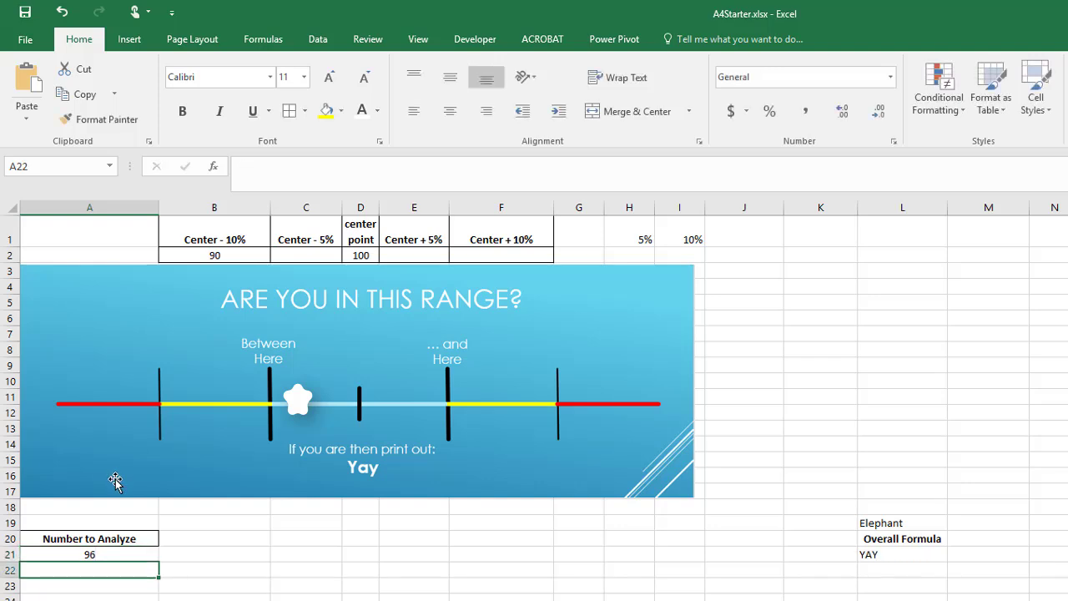
click(891, 558)
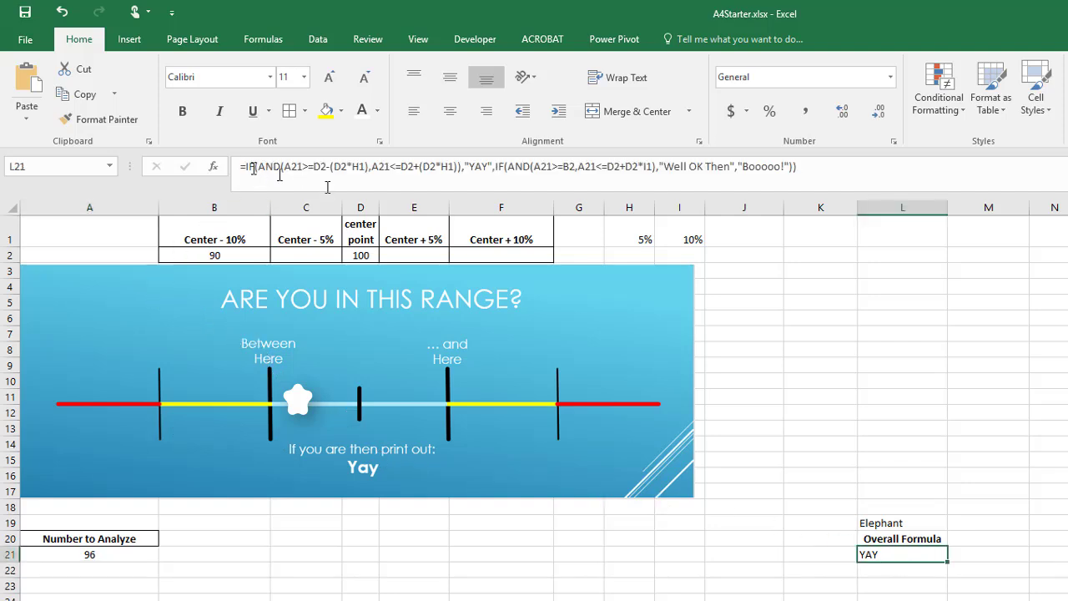
Replace B2 in L21's second AND with its expression D2-D2*I1.
click(238, 253)
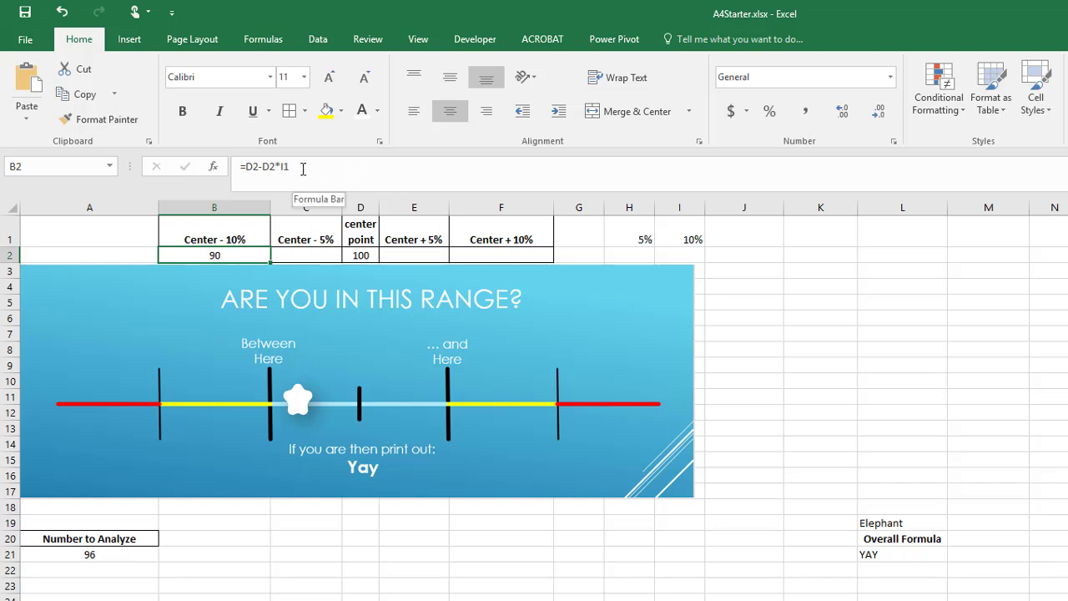
drag(305, 173, 250, 173)
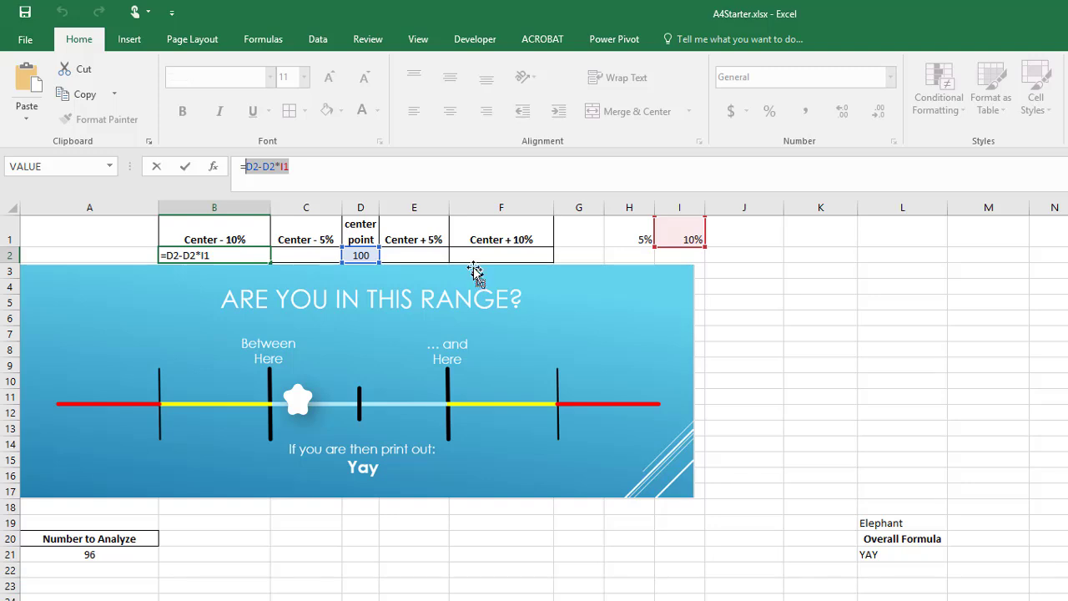
key(Escape)
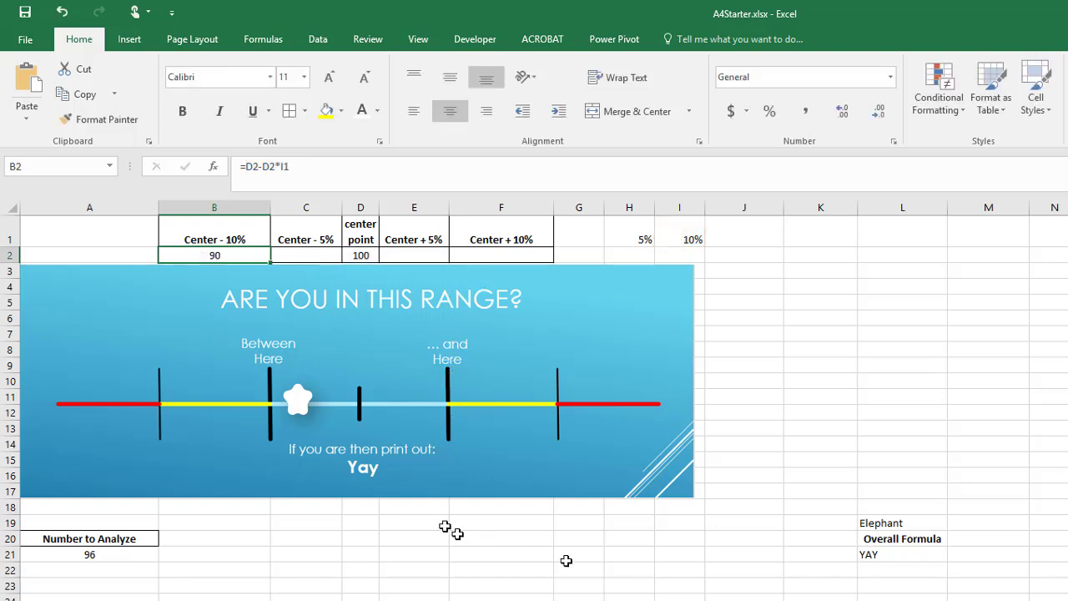
click(884, 556)
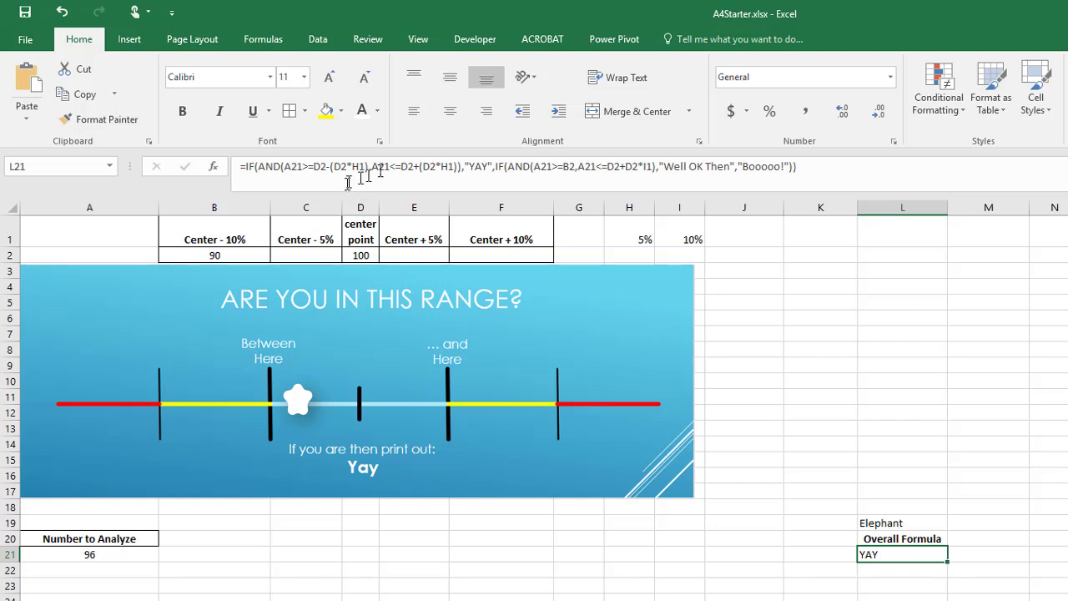
double_click(567, 168)
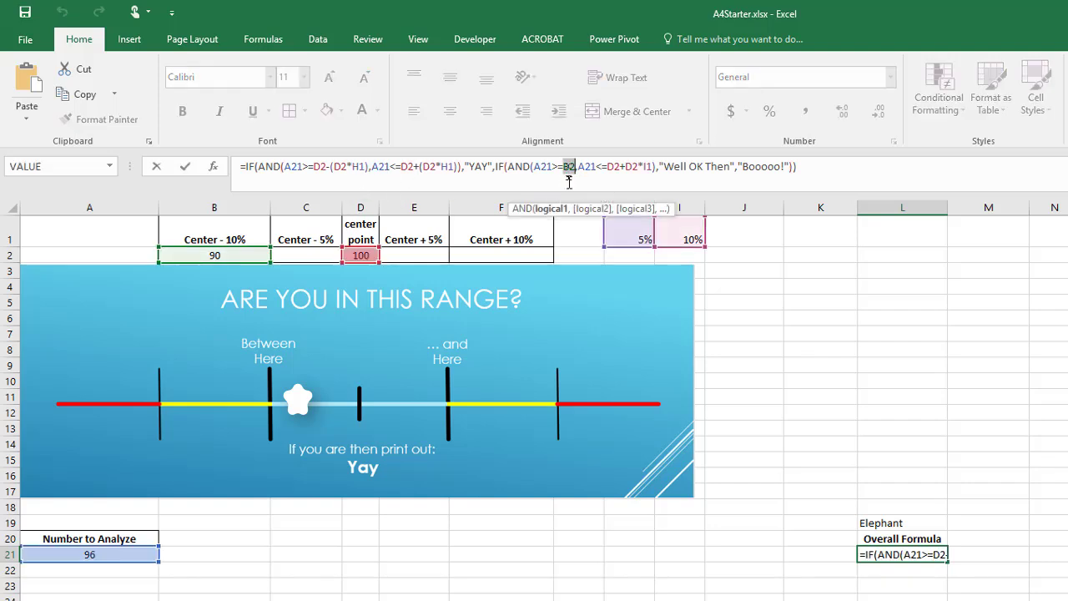
text(D2-D2*I1)
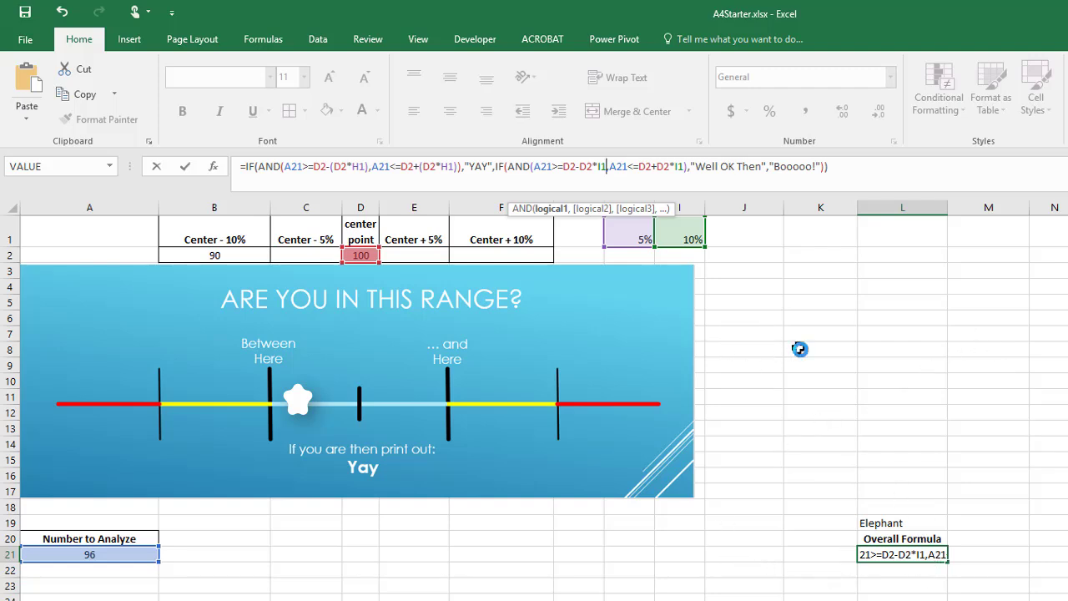
key(Return)
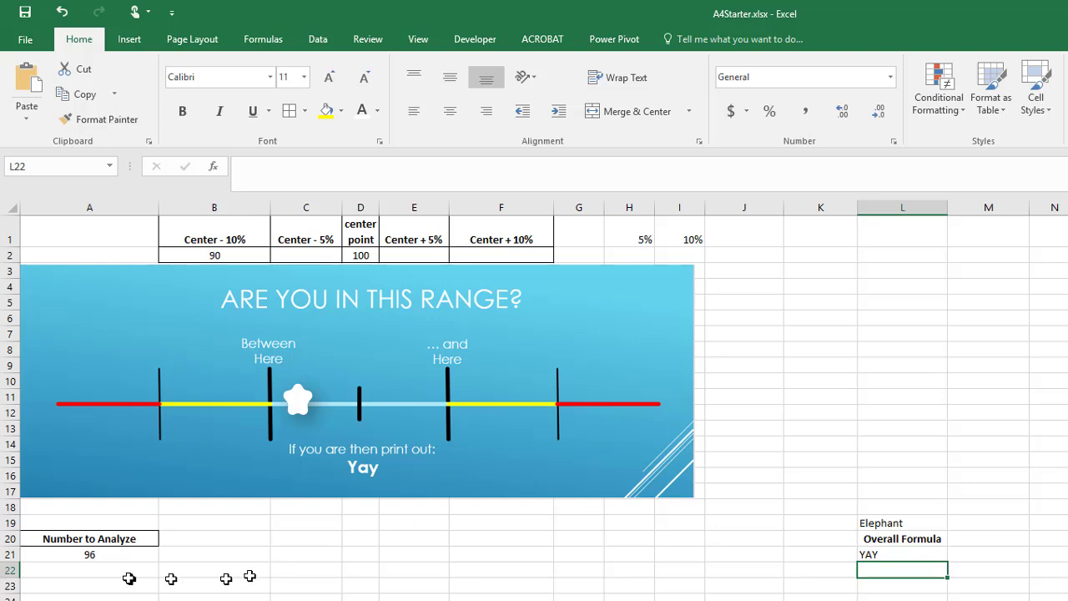
Test A21 with 80 and then 92, checking L21's result.
click(115, 551)
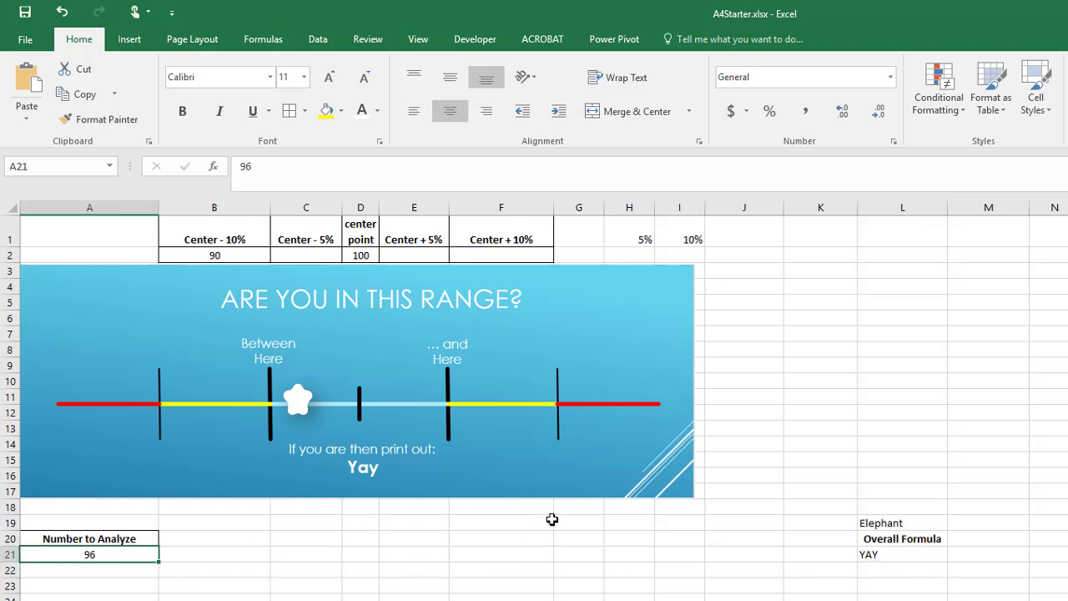
key(Down)
key(Down)
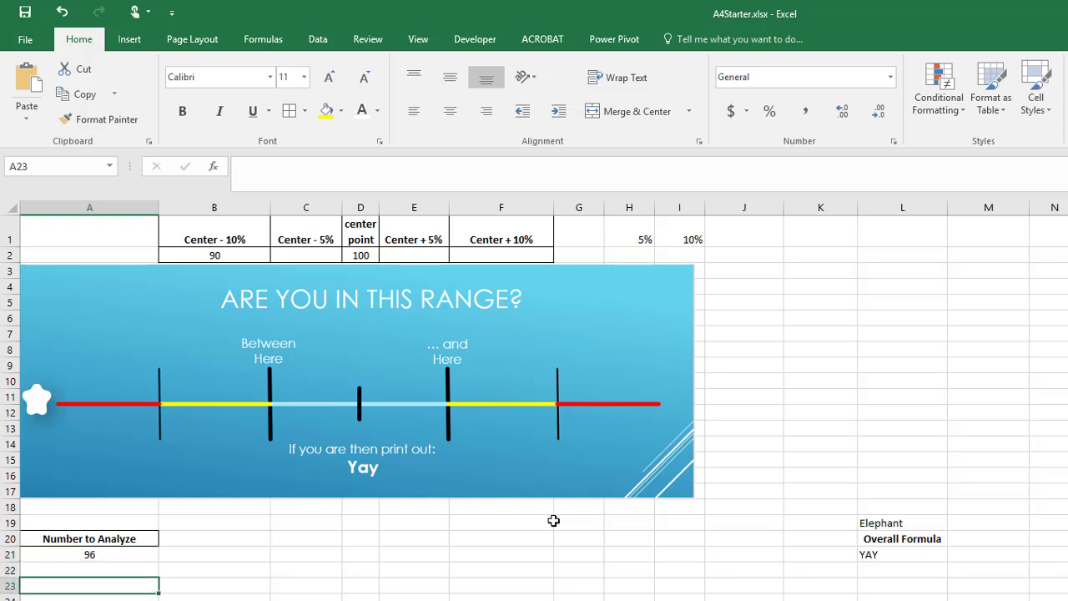
key(Up)
key(Up)
text(8)
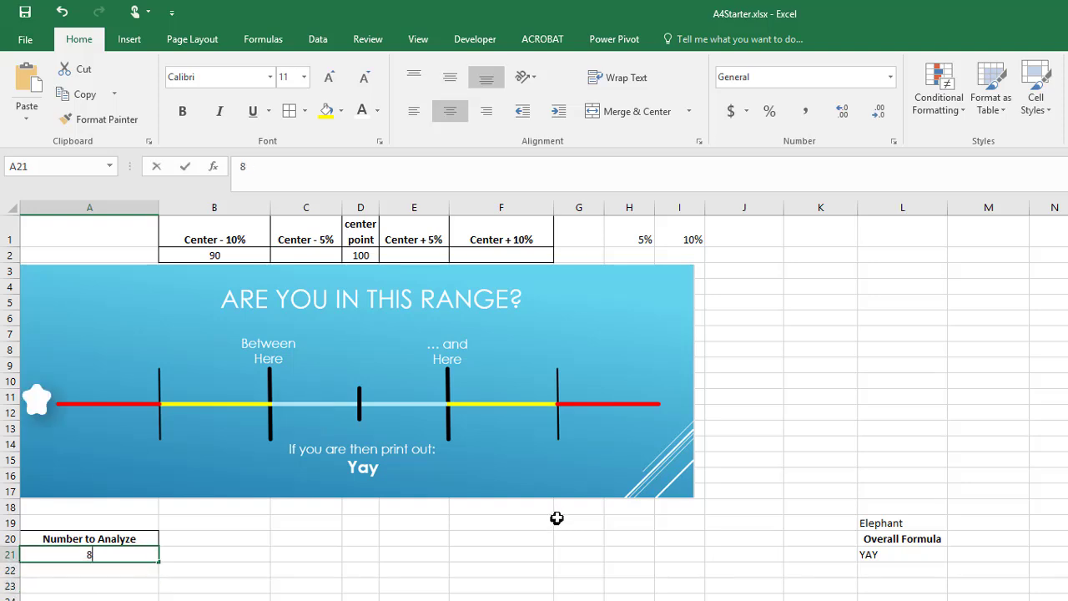
text(0)
key(Return)
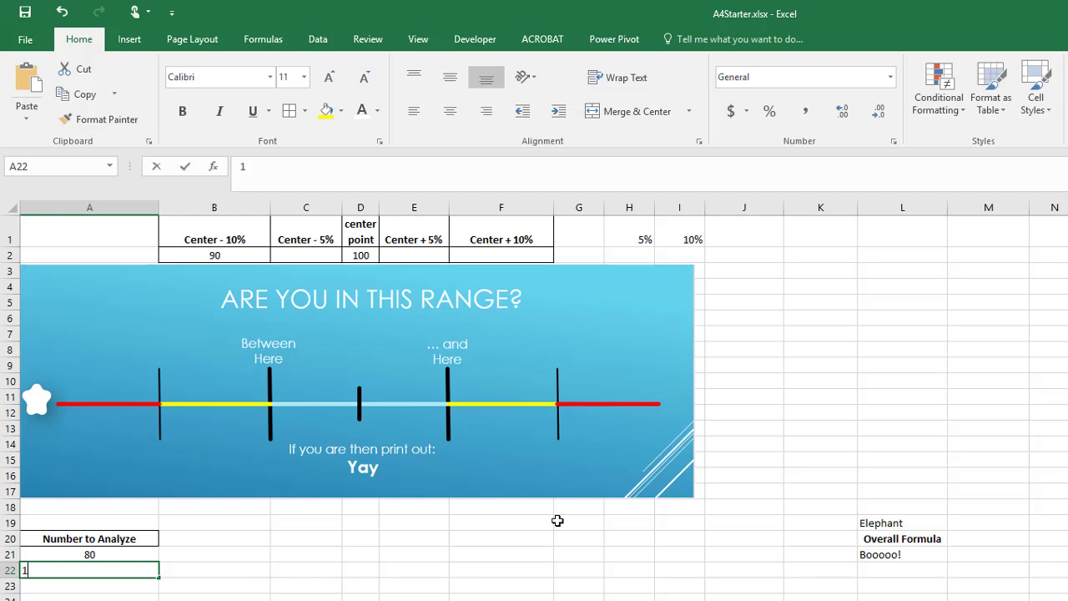
key(Escape)
key(Up)
text(9)
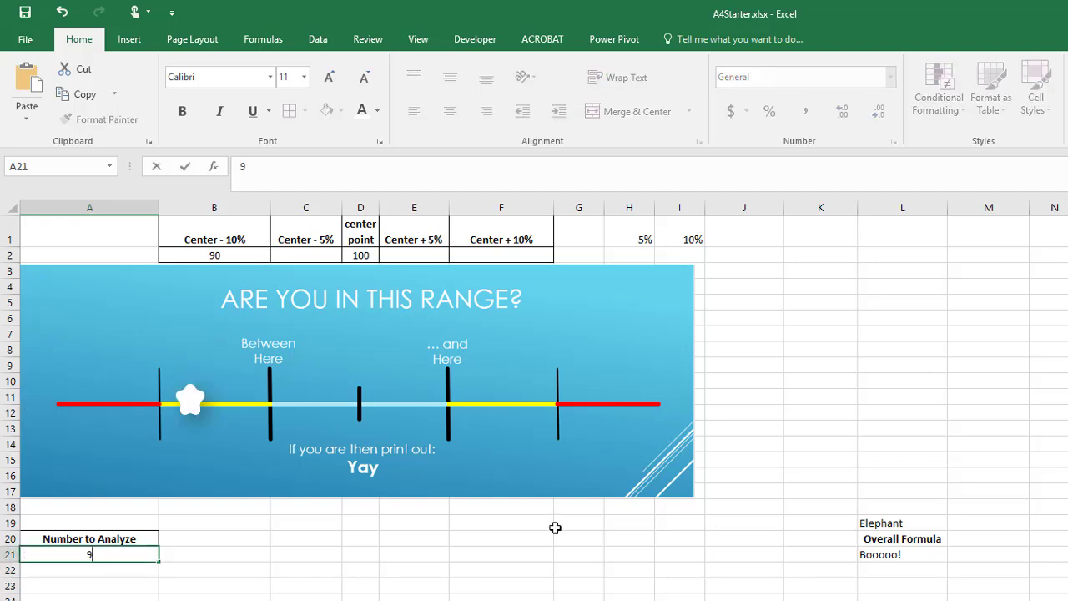
text(2)
key(Return)
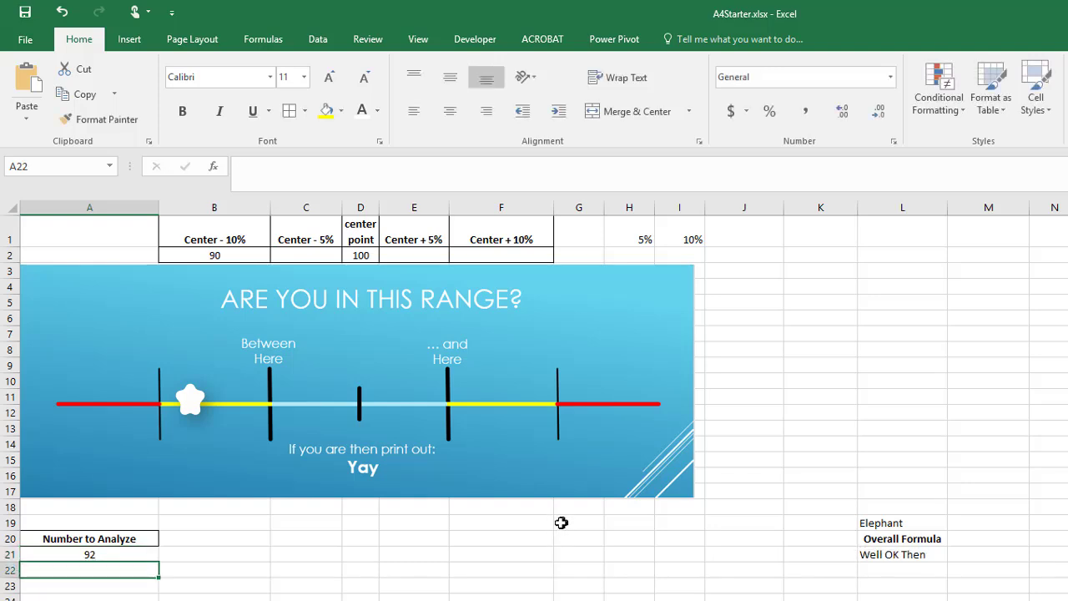
Test A21 with 100, 106 and 111, leaving L21 at Booooo! for 111.
key(Up)
text(1)
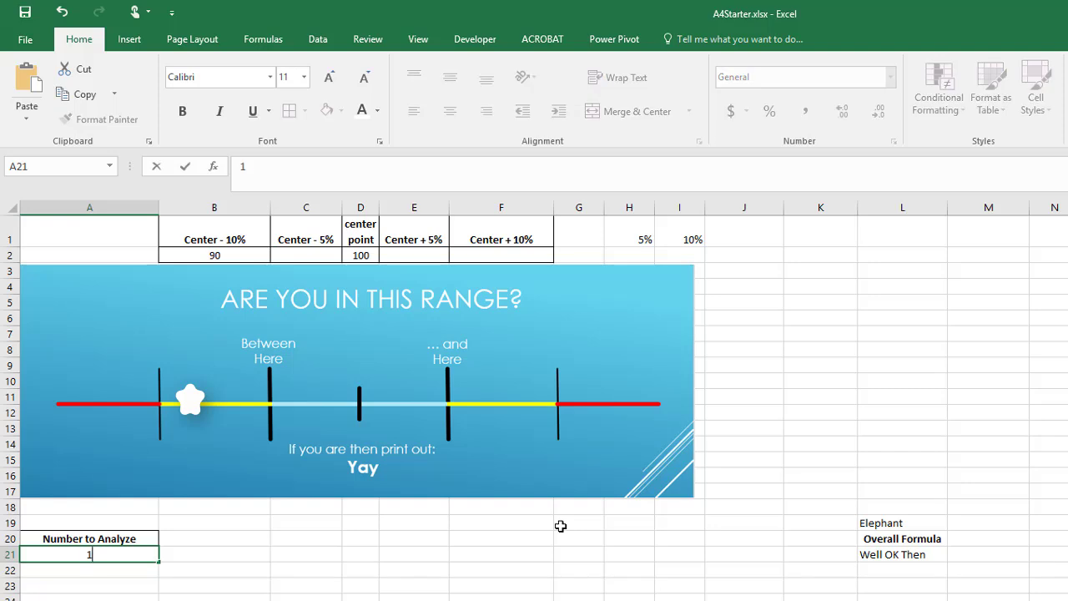
text(00)
key(Return)
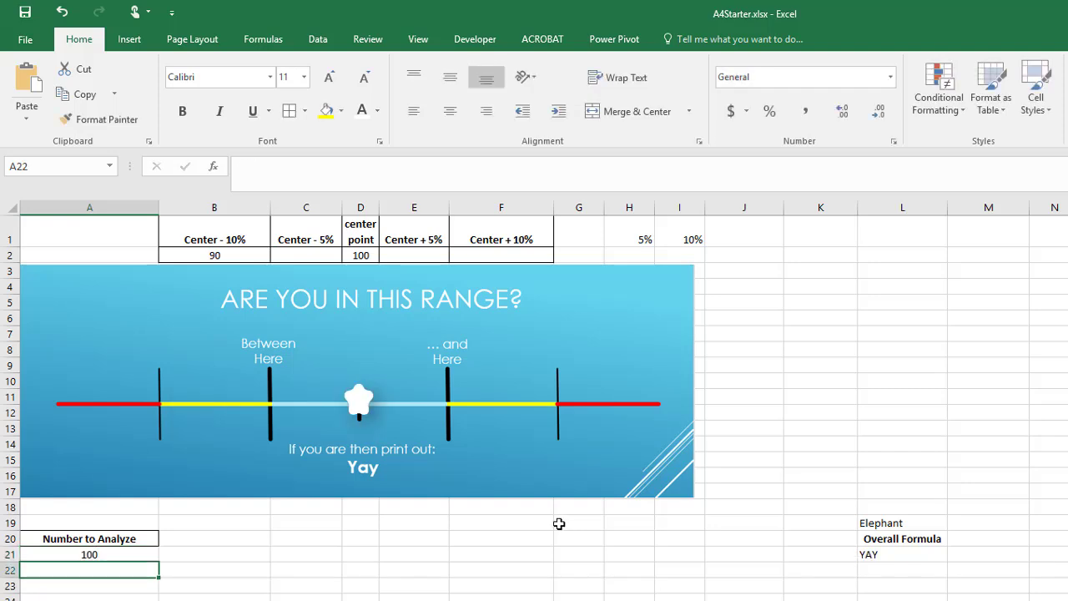
key(Up)
text(10)
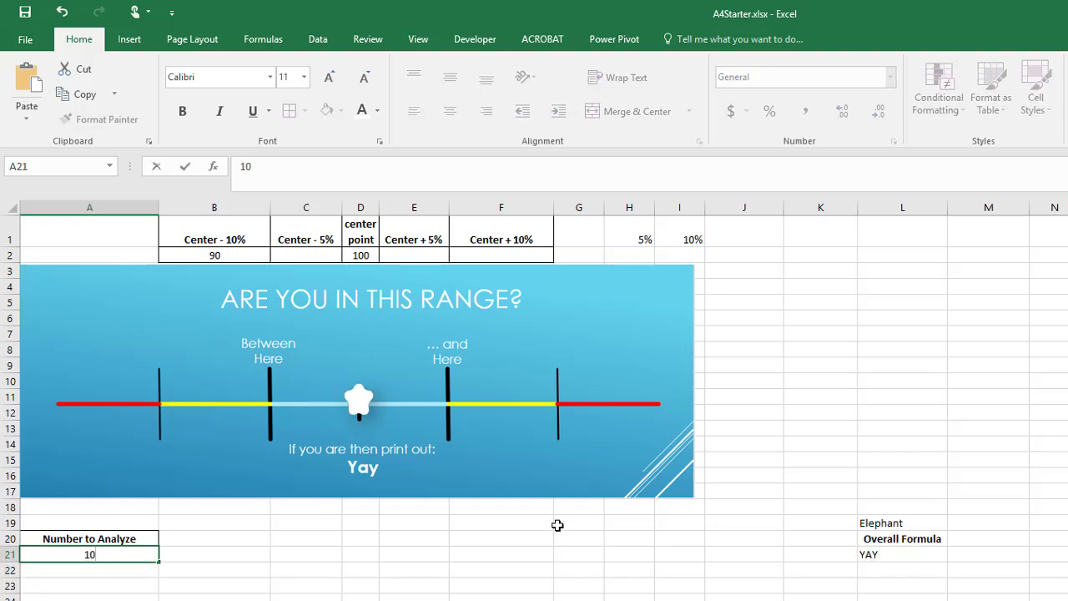
key(Return)
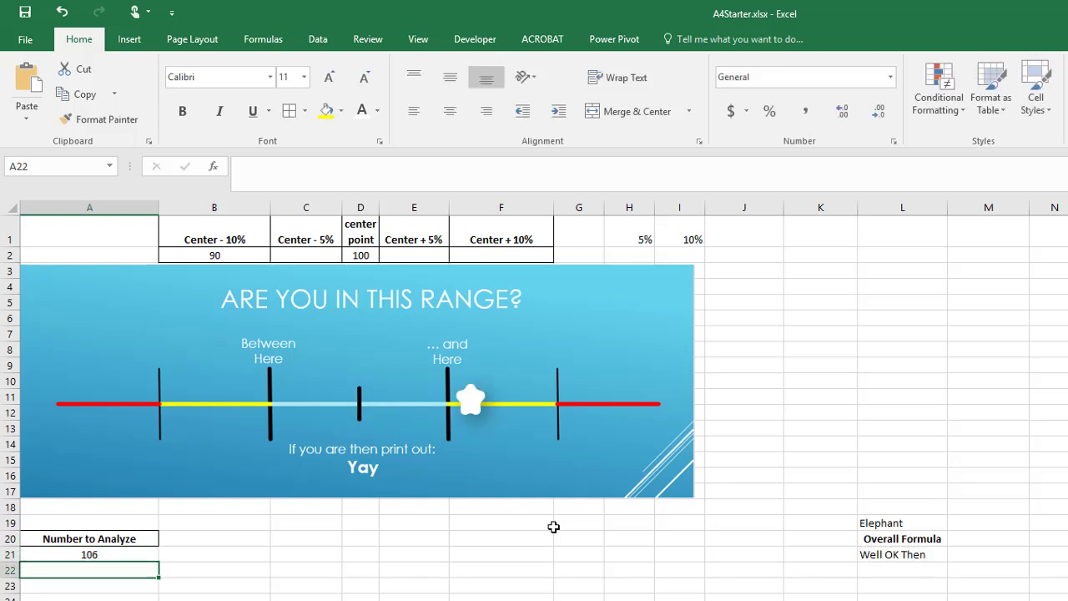
key(Up)
text(11)
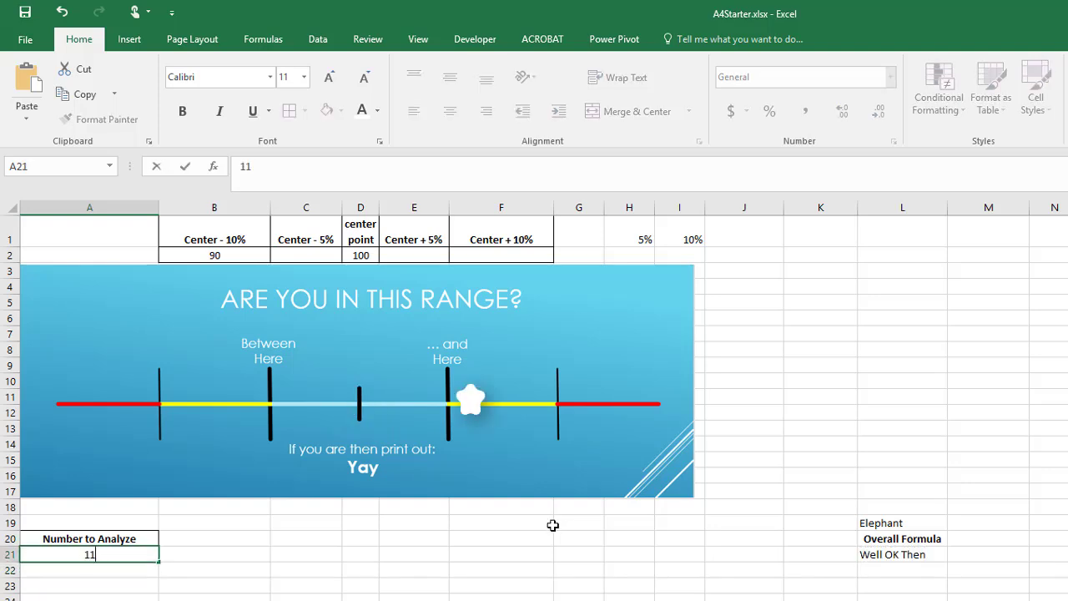
key(Return)
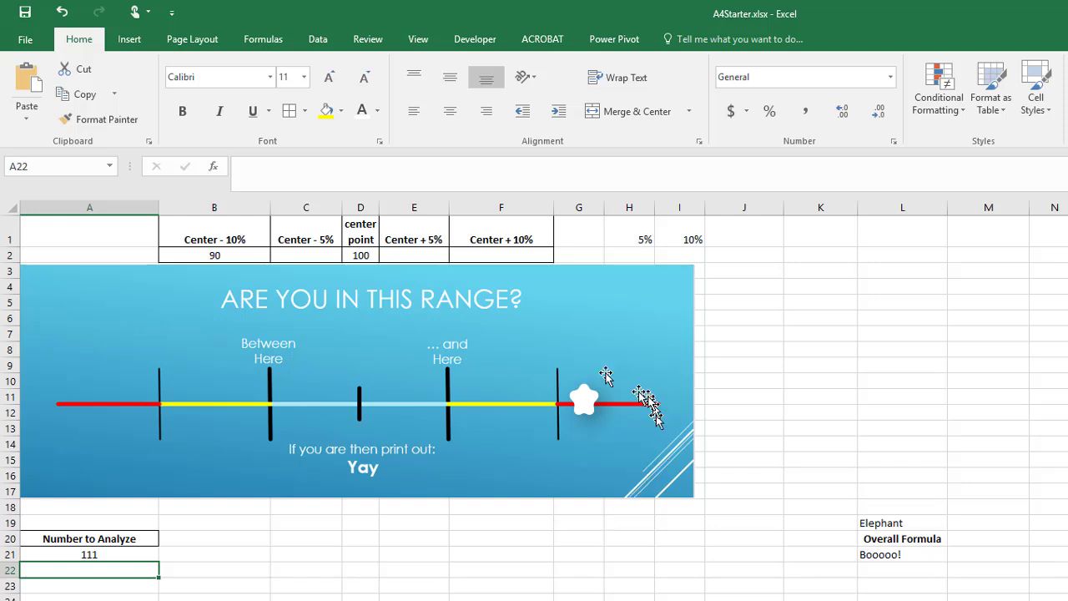
Clear the Center - 10% helper formula in B2, then put L21's overall formula into edit mode.
click(231, 255)
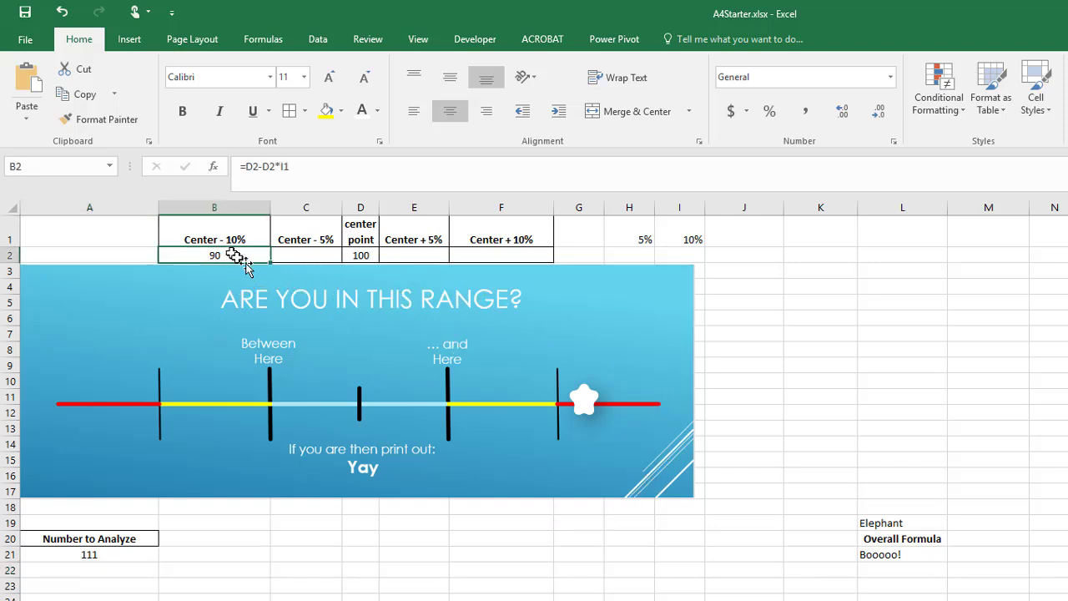
key(Delete)
key(Return)
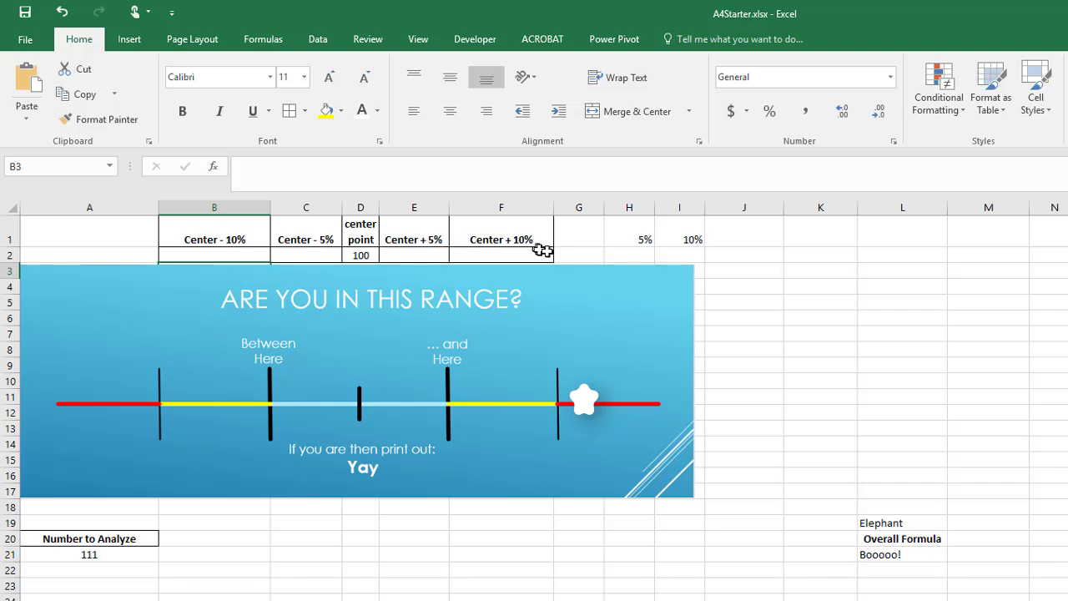
click(881, 554)
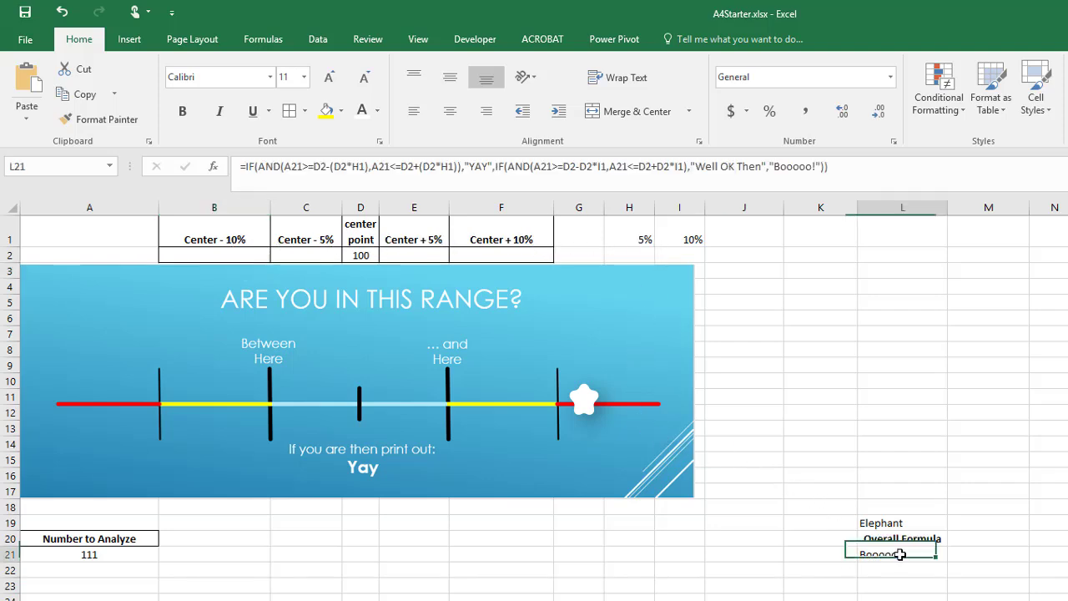
click(284, 166)
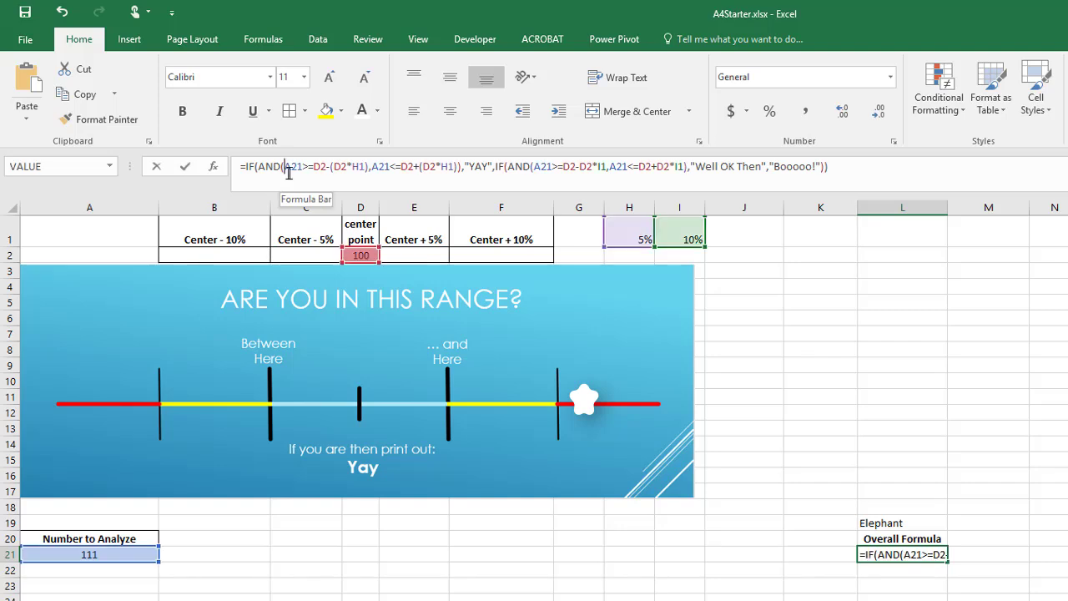